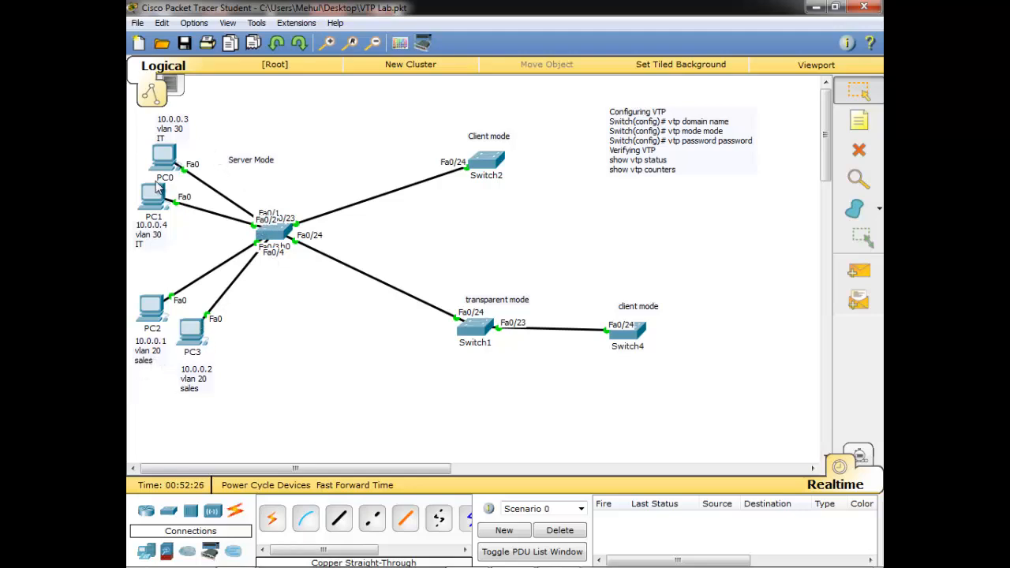
Open Switch0's command line and enter global configuration mode with conf t
left_click(273, 231)
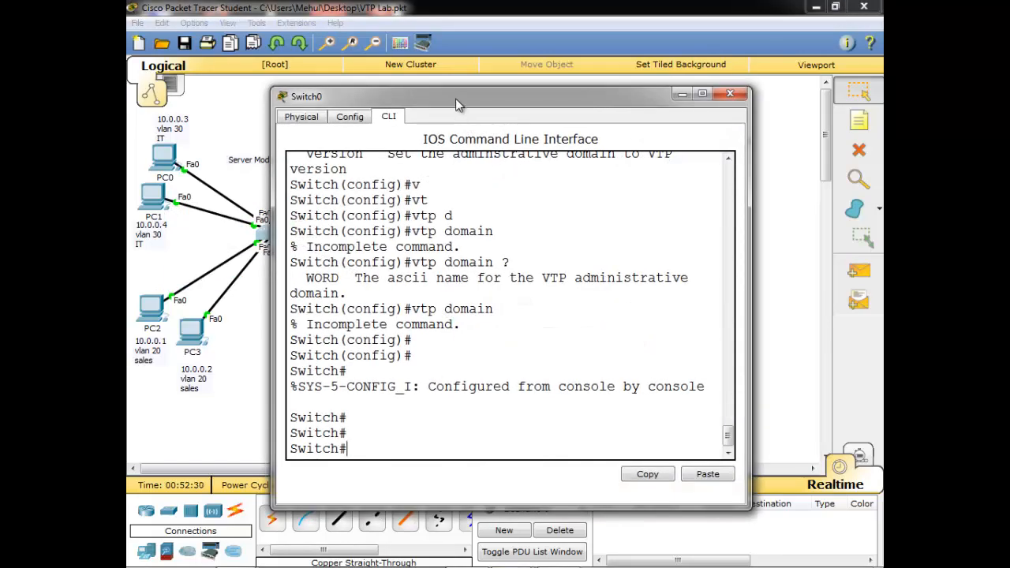
left_click_drag(455, 99, 556, 109)
left_click(601, 329)
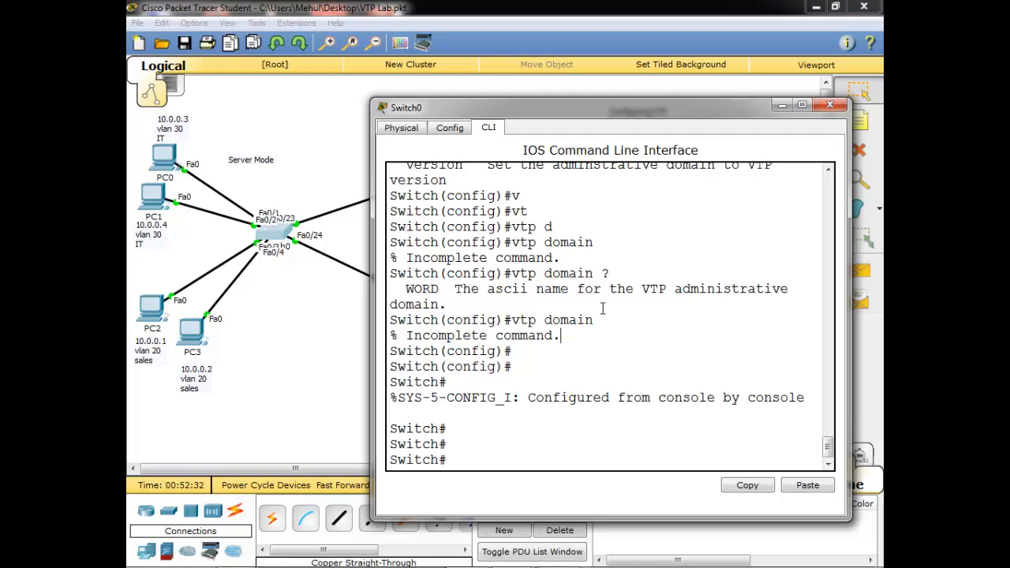
type("conf t")
key("Return")
key("Return")
key("Return")
key("Return")
key("Return")
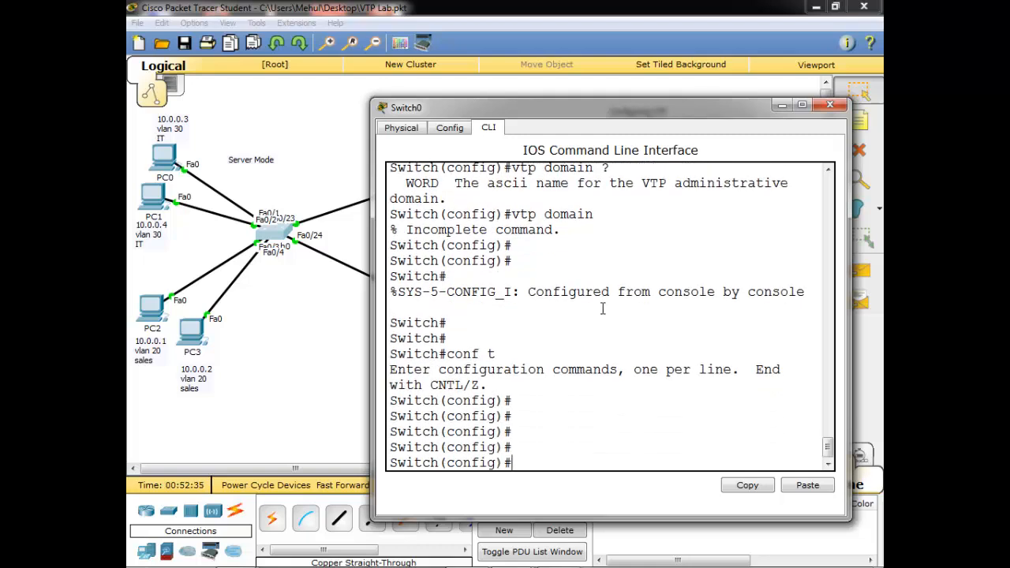
Create VLAN 20 on Switch0 and name it sales
type("vl")
key("Tab")
type("20")
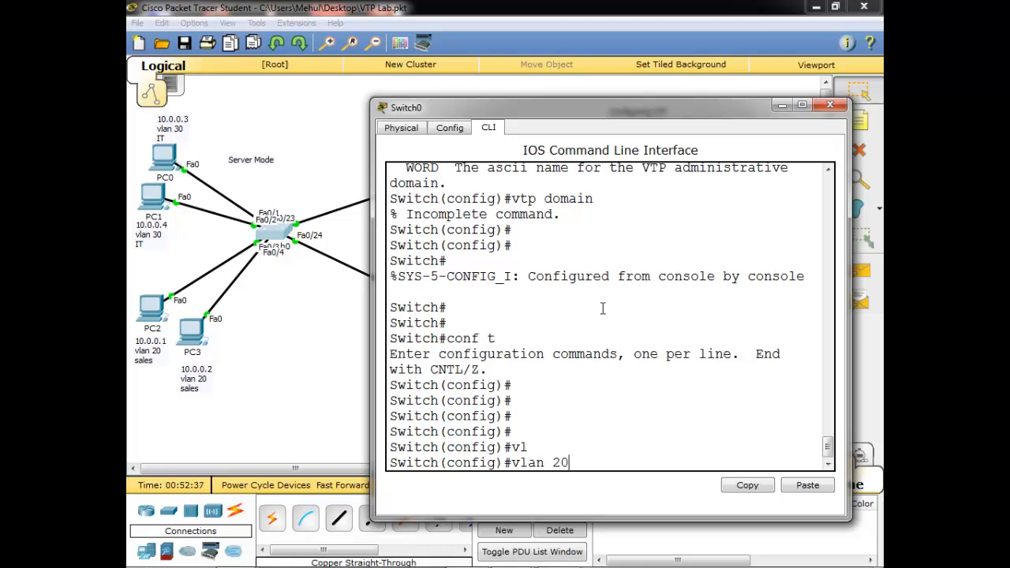
key("Return")
type("ne")
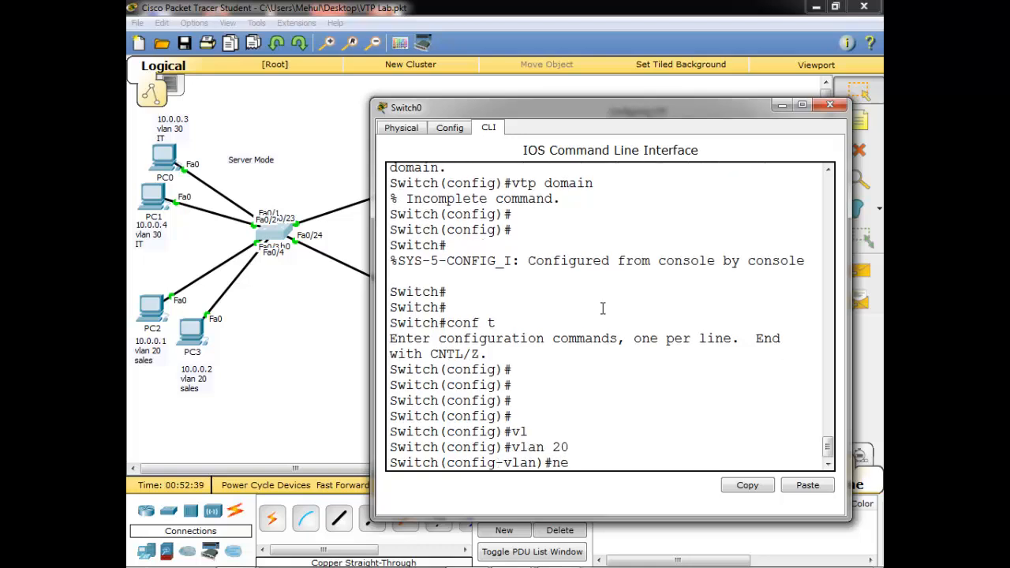
key("Tab")
key("BackSpace")
type("a")
key("Tab")
type("sales")
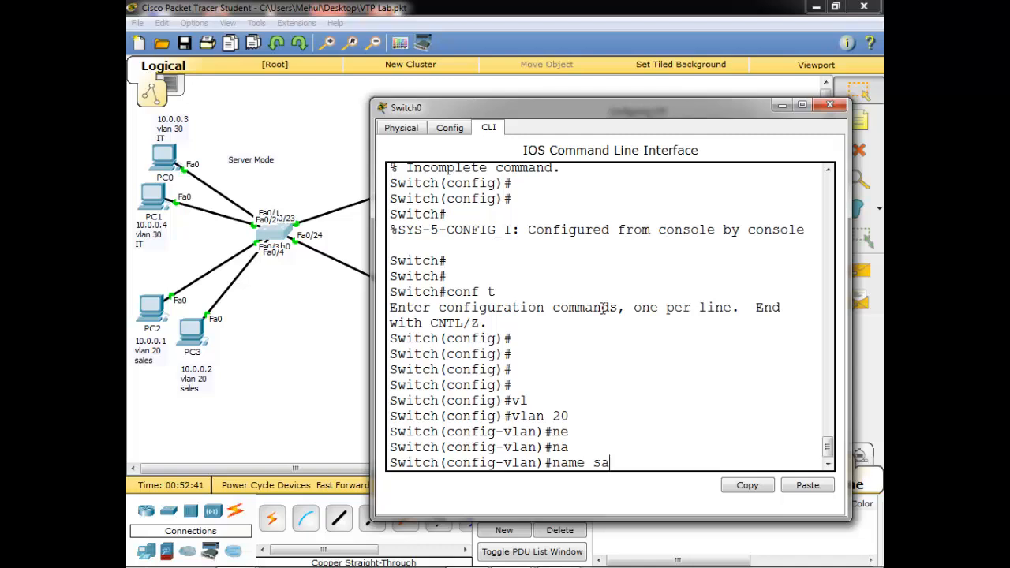
key("Return")
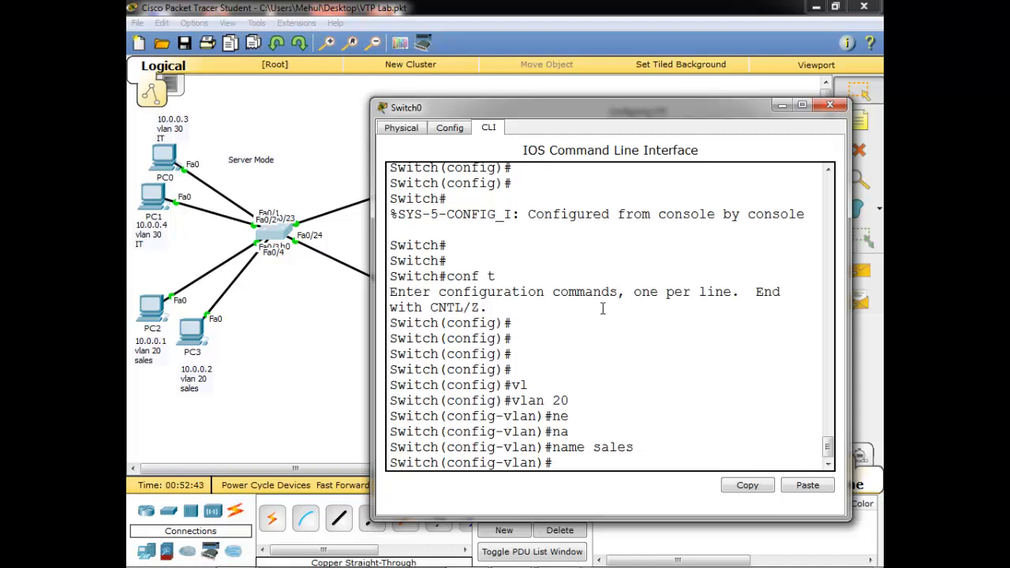
Create VLAN 30 named IT, then exit VLAN configuration mode
type("vl")
key("Tab")
type("a")
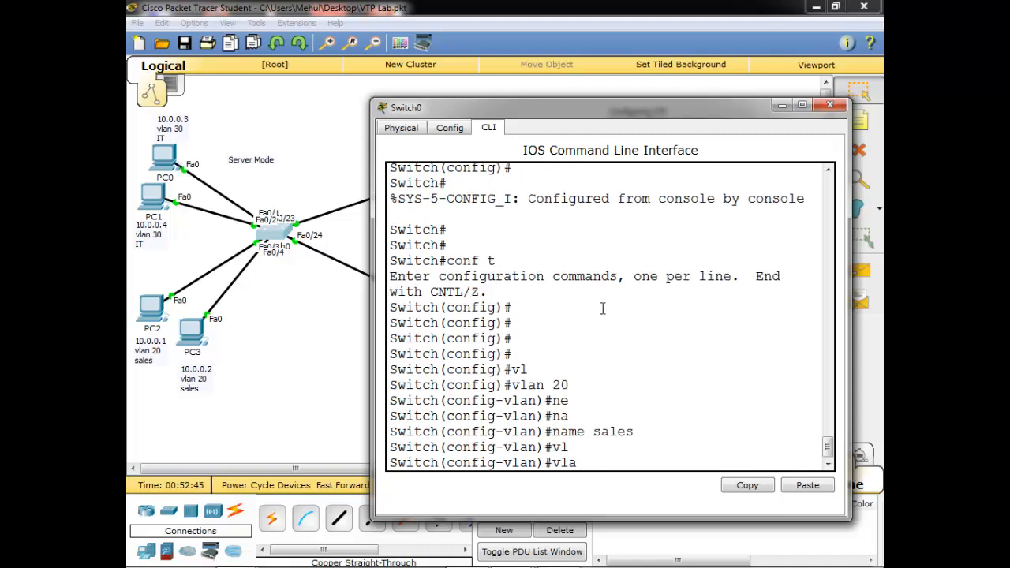
key("Tab")
type("n 30")
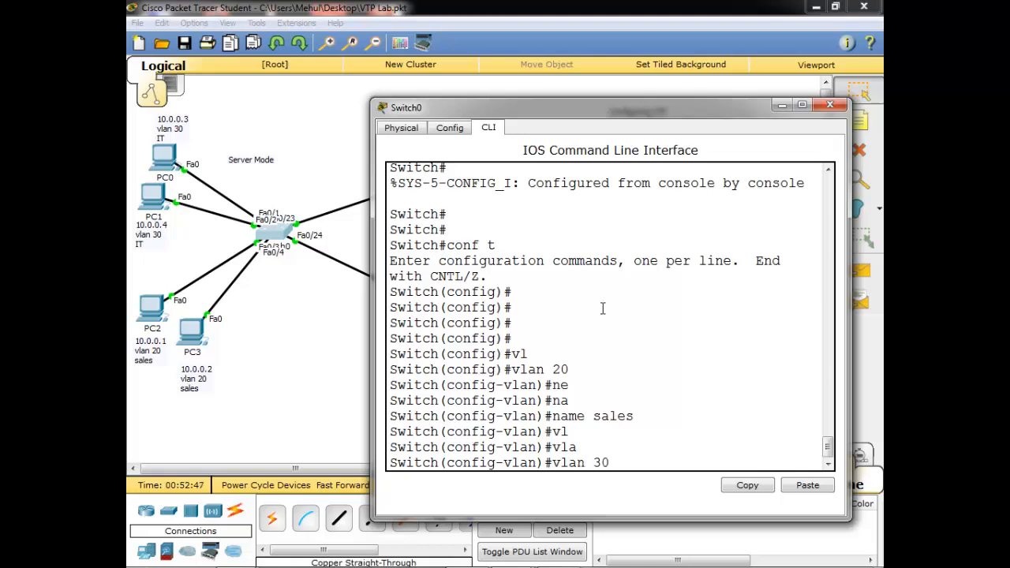
key("Return")
type("na")
key("Tab")
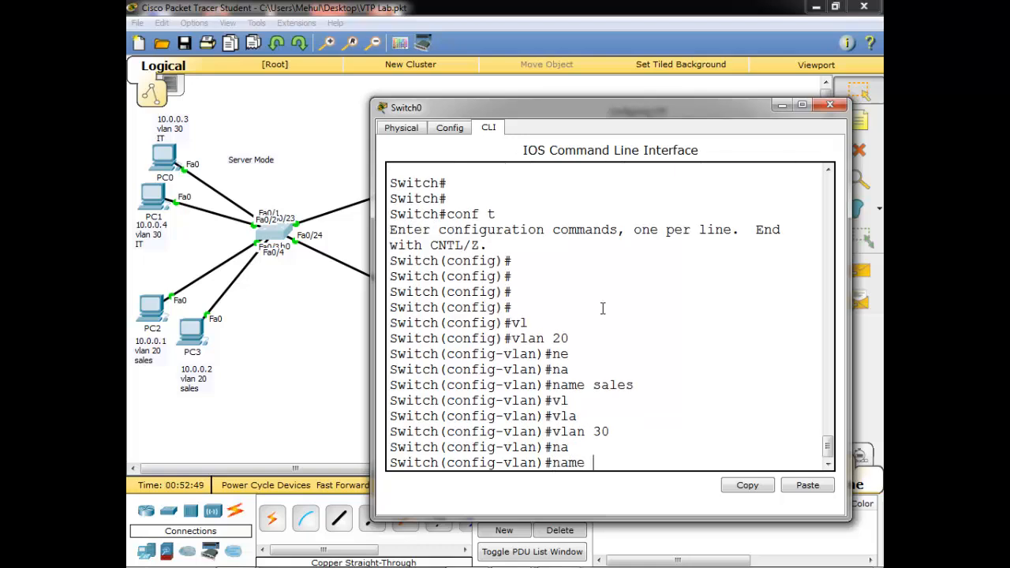
type("IT")
key("Return")
key("Return")
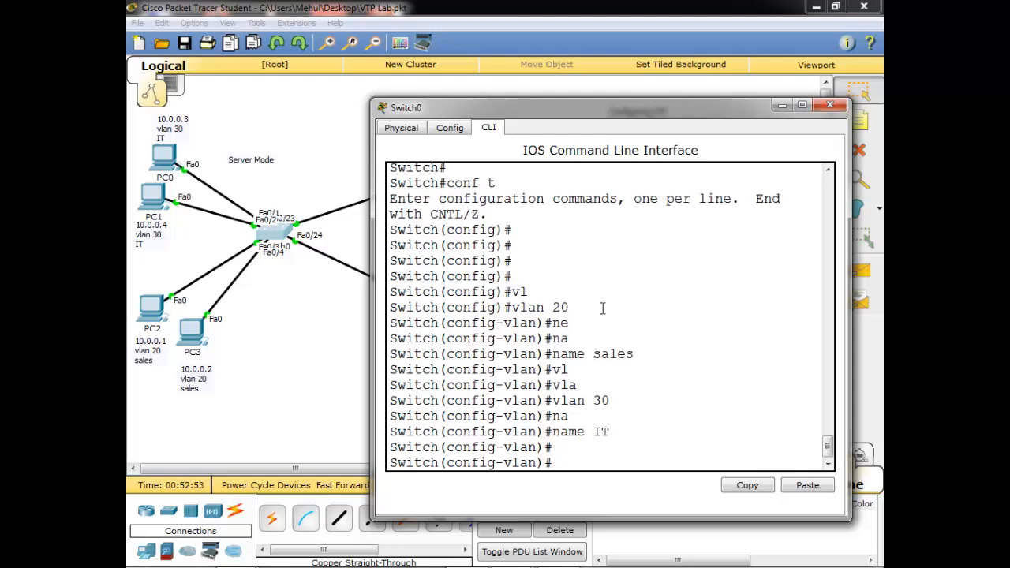
type("exit")
key("Return")
key("Return")
key("Return")
Select interface range Fa0/1–2 on Switch0 and set them to access mode
type("int ra")
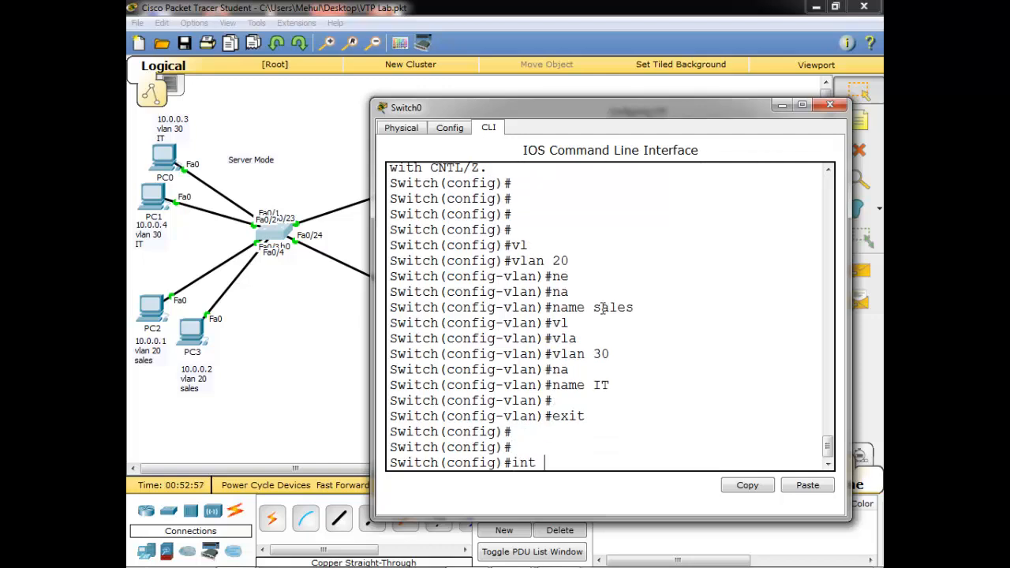
key("Tab")
type("f0")
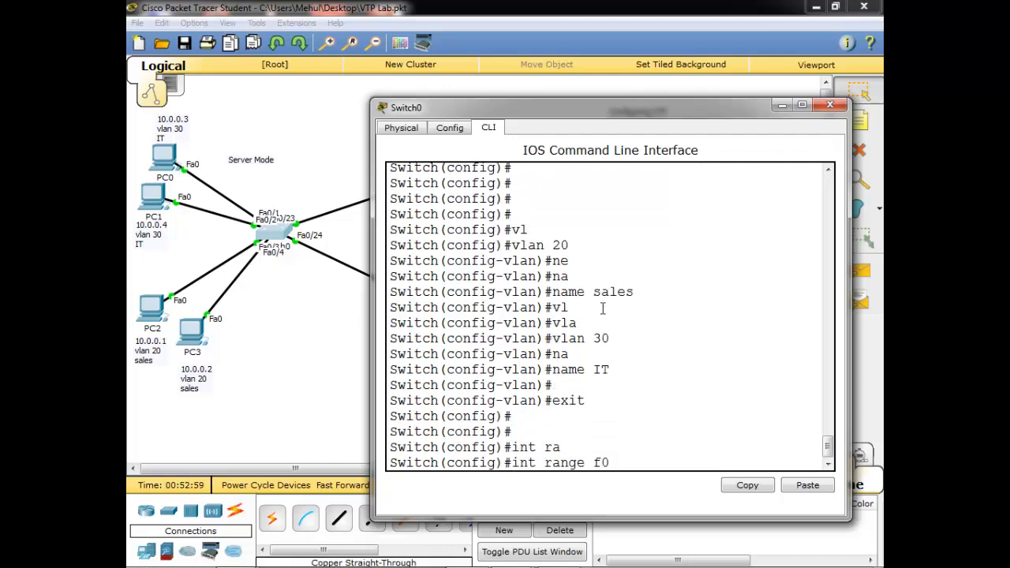
type("/1-2")
key("Return")
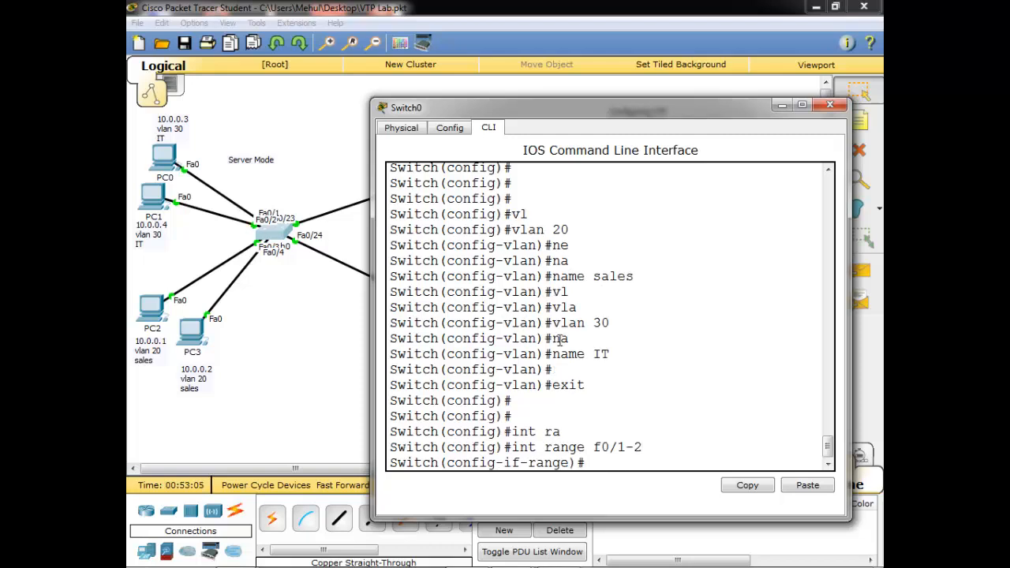
type("swi")
key("Tab")
type("mo")
key("Tab")
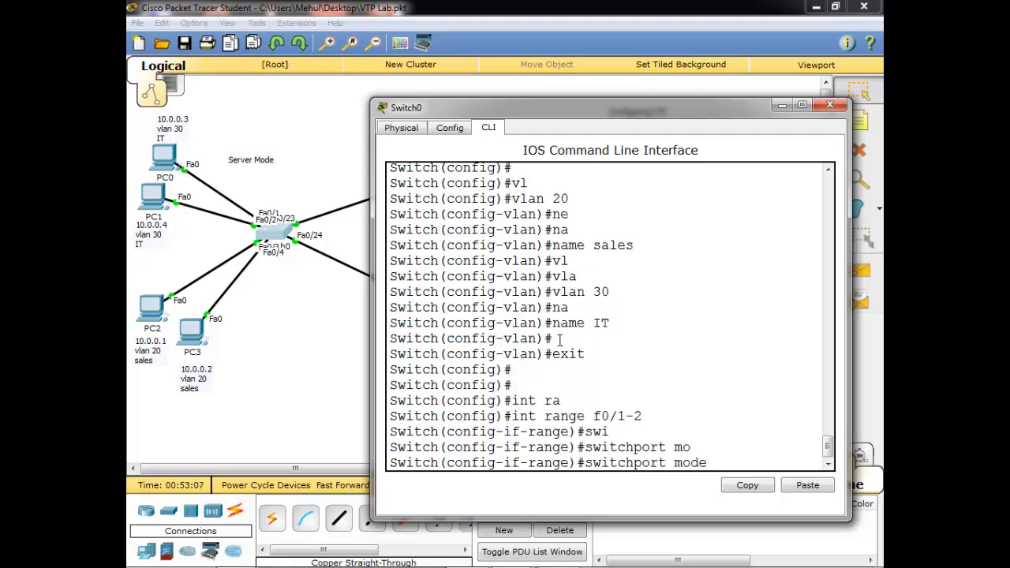
type("ac")
key("Tab")
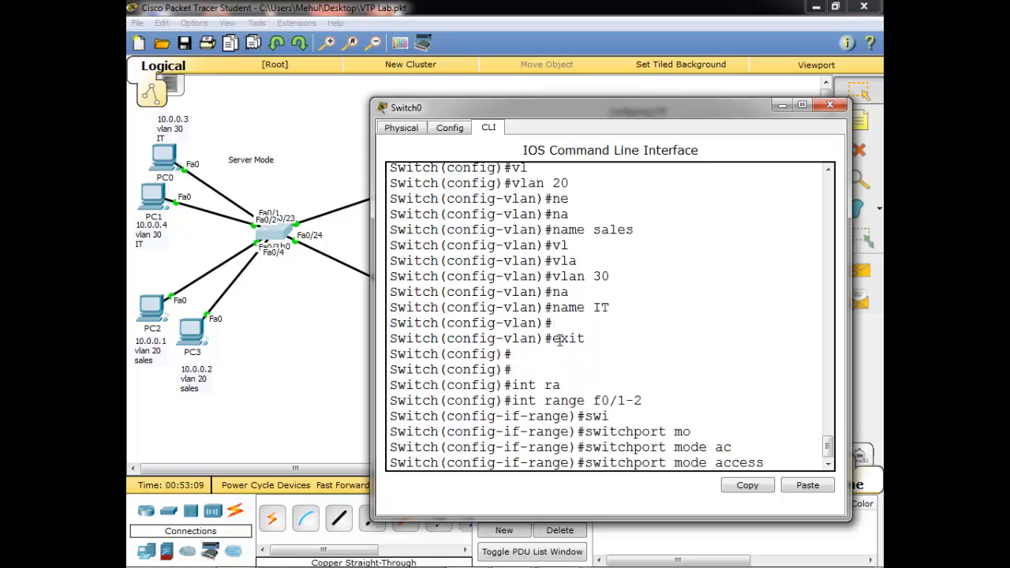
key("Return")
Assign ports Fa0/1–2 to access VLAN 30
type("swi")
key("Tab")
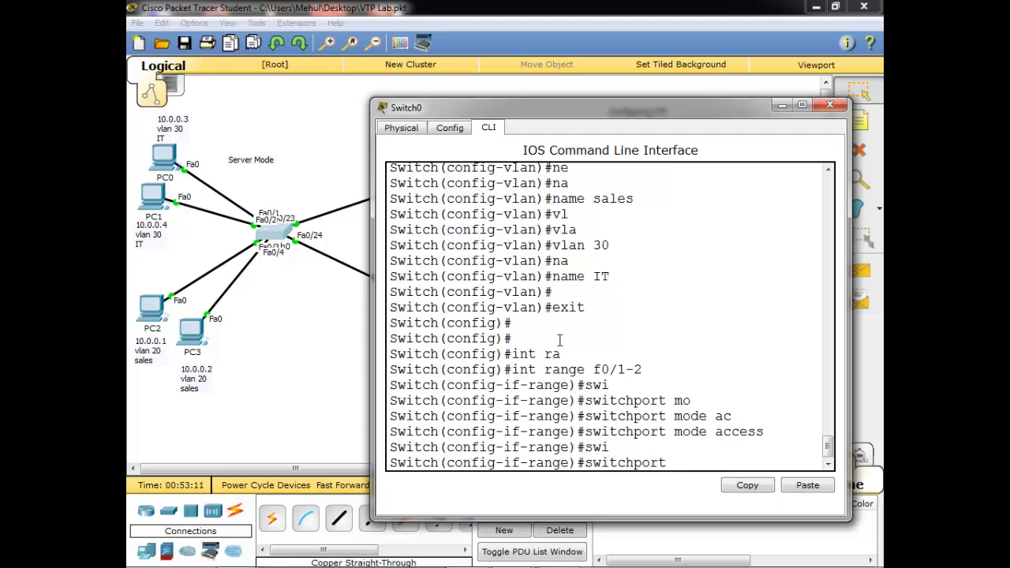
type("ac")
key("Tab")
type("v")
key("Tab")
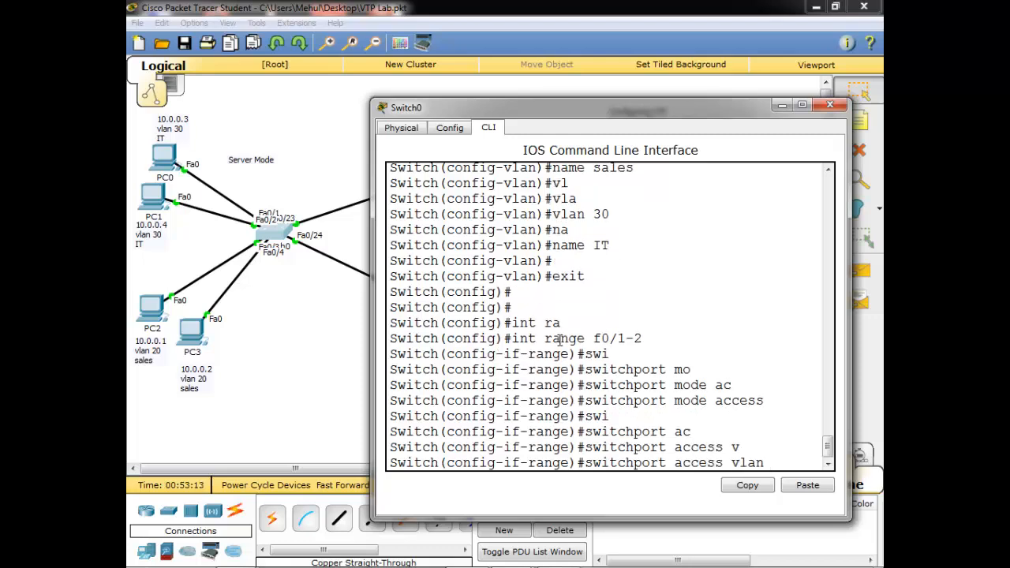
type("30")
key("Return")
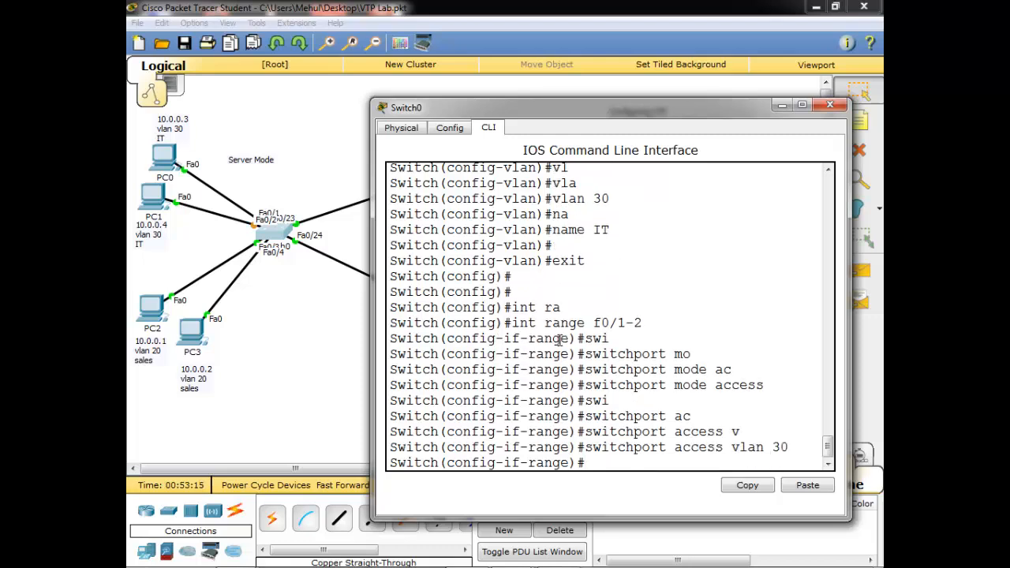
Make ports Fa0/3–4 access ports in VLAN 20, then leave configuration mode
key("Up")
key("Up")
key("Up")
key("Up")
key("Down")
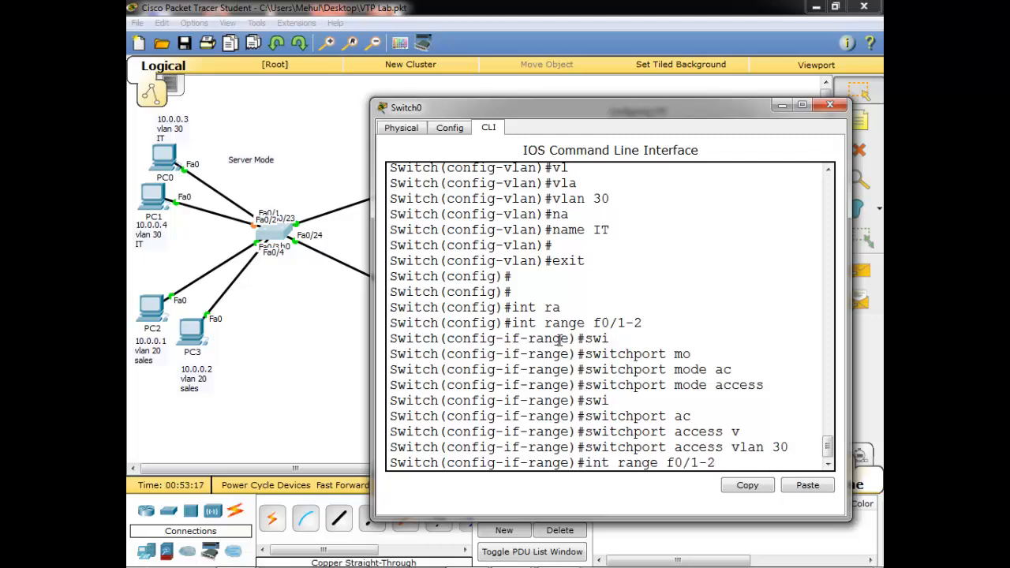
key("BackSpace")
key("BackSpace")
type("3-4")
key("Return")
type("switchport mode access")
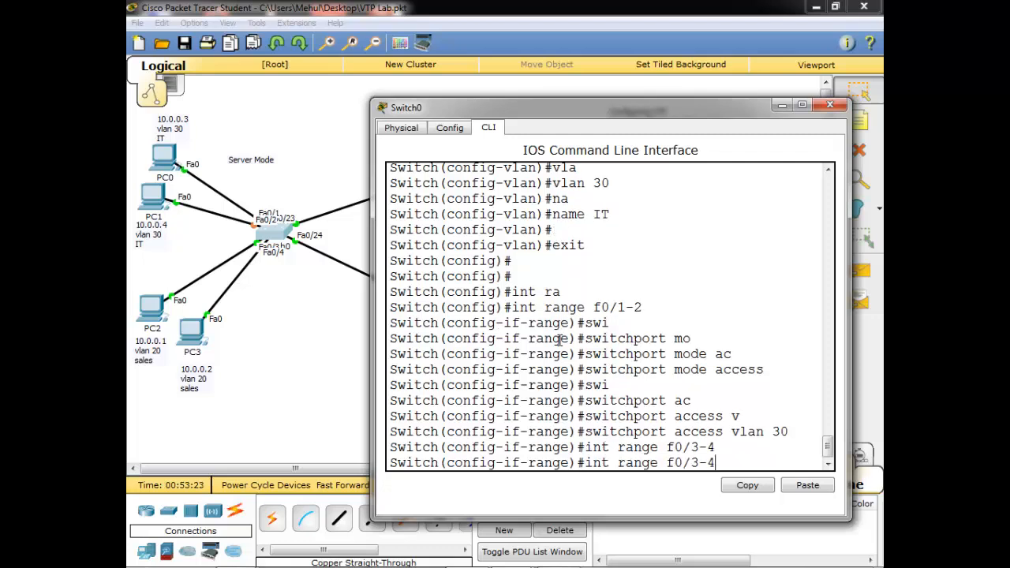
key("Return")
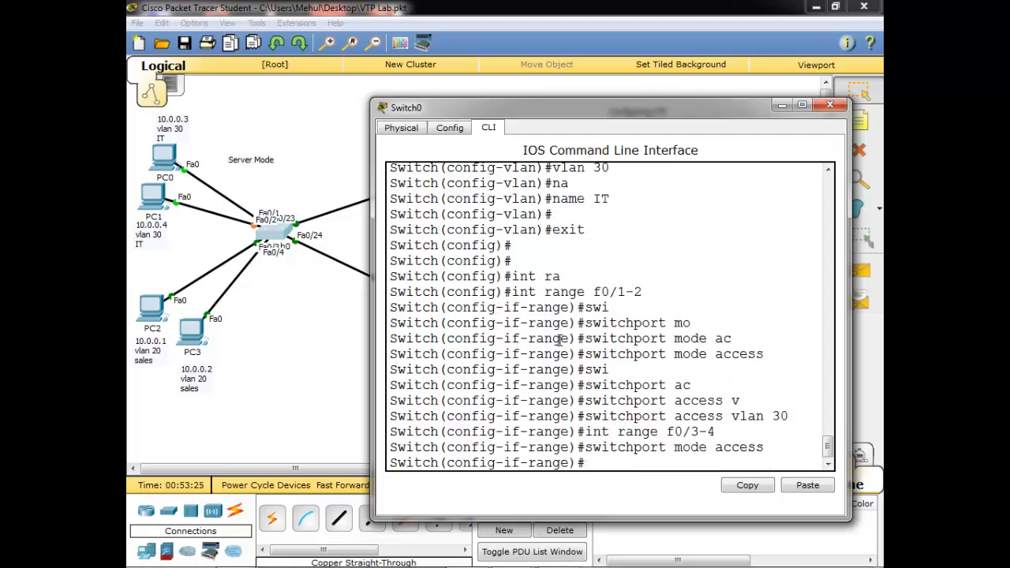
key("Up")
key("Up")
key("Up")
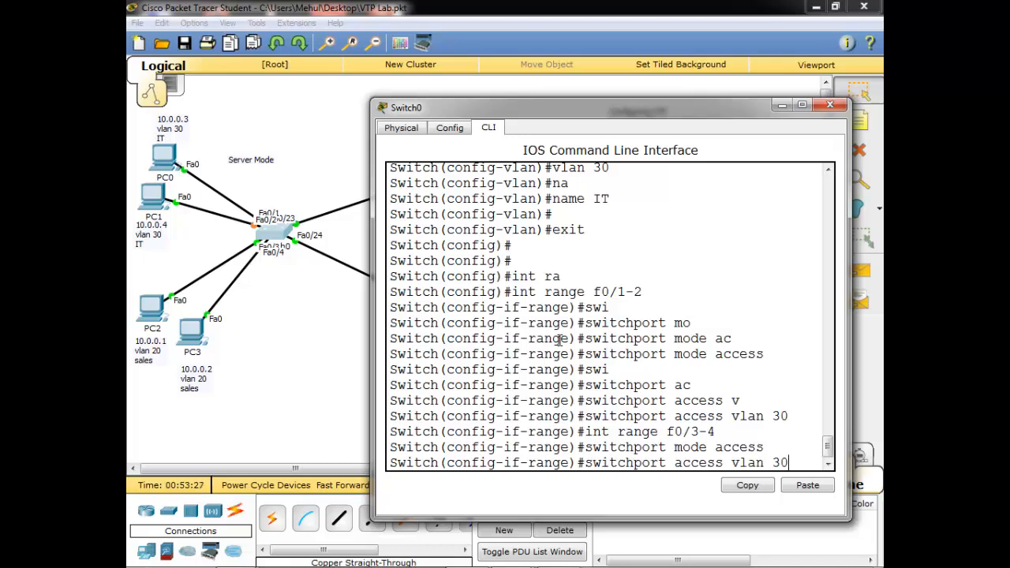
key("BackSpace")
key("BackSpace")
type("20")
key("Return")
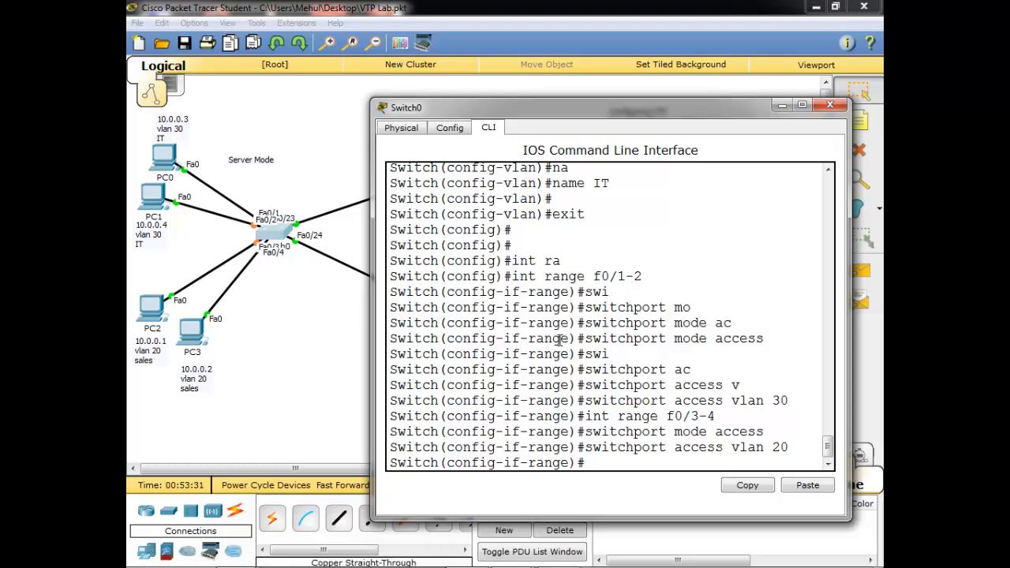
key("ctrl+z")
key("Return")
key("Return")
key("Return")
Run show vlan on Switch0 and page through it, confirming sales has Fa0/3–4 and IT has Fa0/1–2
type("sh vla")
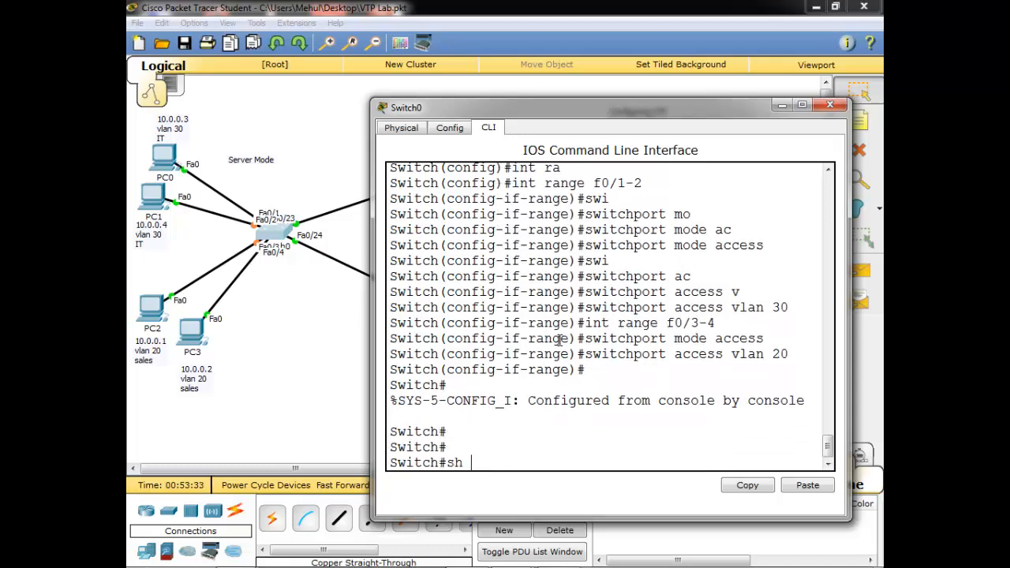
key("Tab")
key("Return")
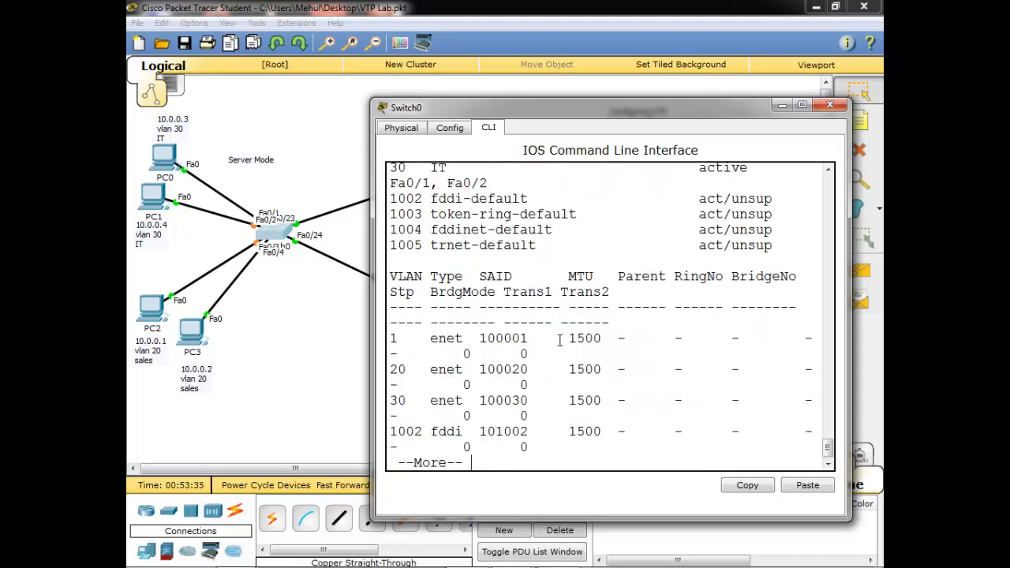
double_click(620, 115)
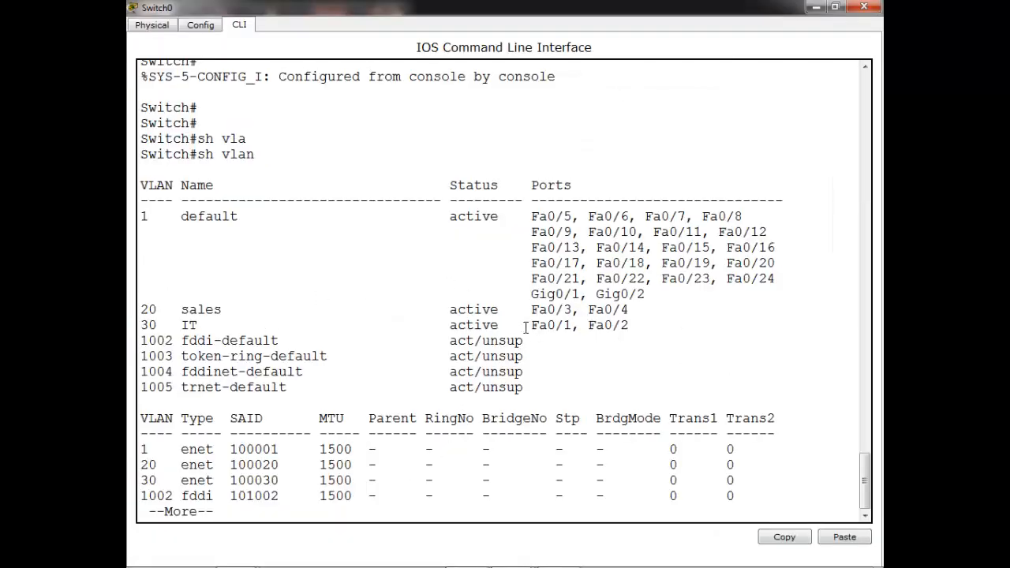
key("Return")
key("Return")
key("Return")
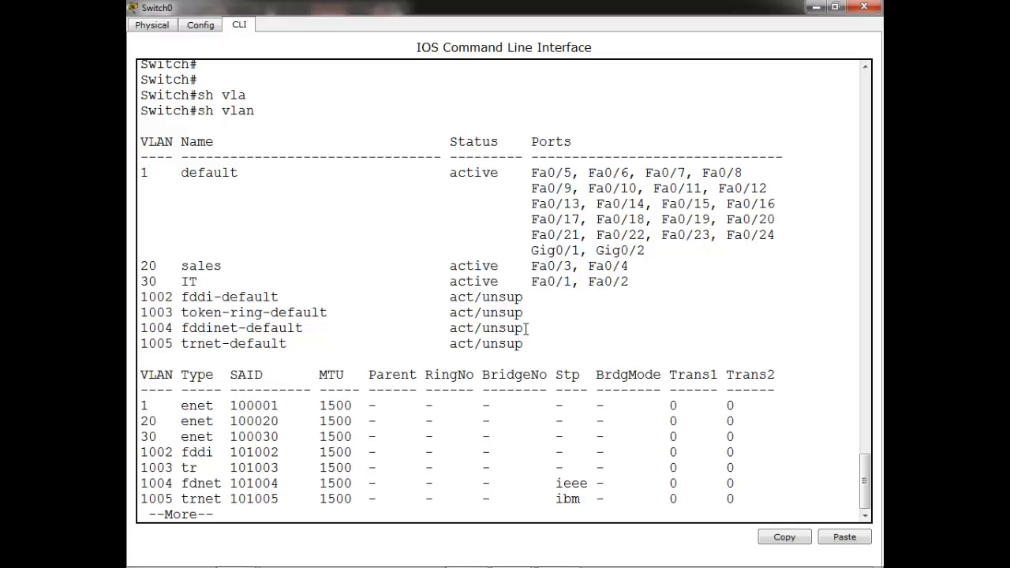
key("Return")
key("Return")
key("Return")
key("Return")
key("Return")
key("Return")
key("Return")
key("Return")
key("Return")
key("Return")
key("Return")
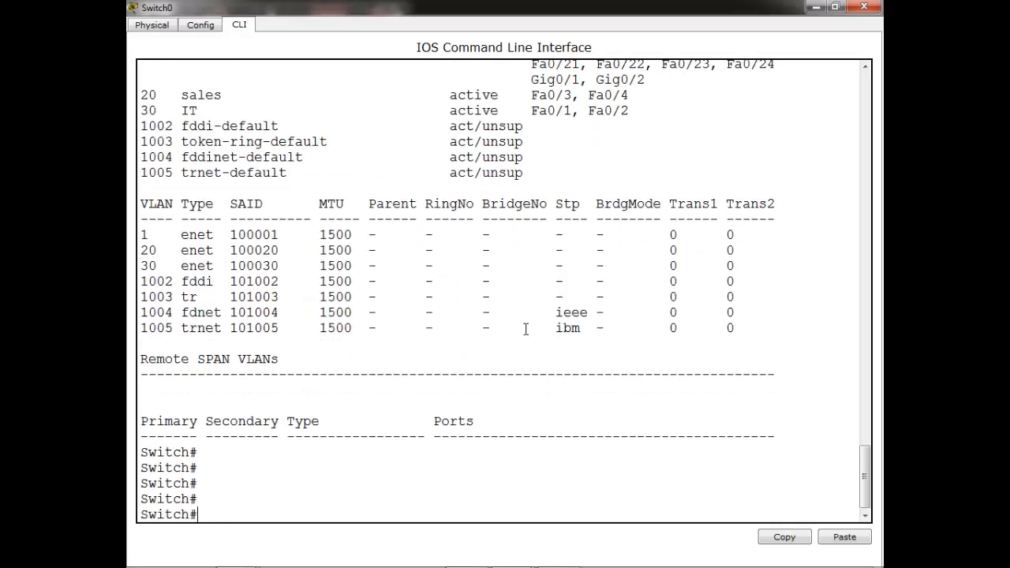
type("conf t")
key("Return")
key("Return")
key("Return")
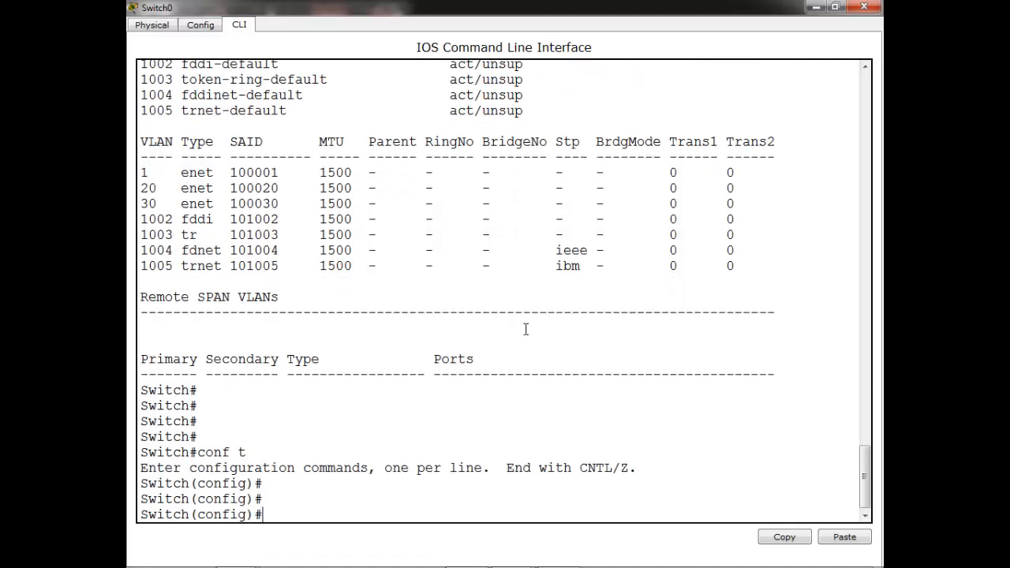
Set Switch0's VTP domain to abc and set the VTP password
type("v")
key("Tab")
type("t")
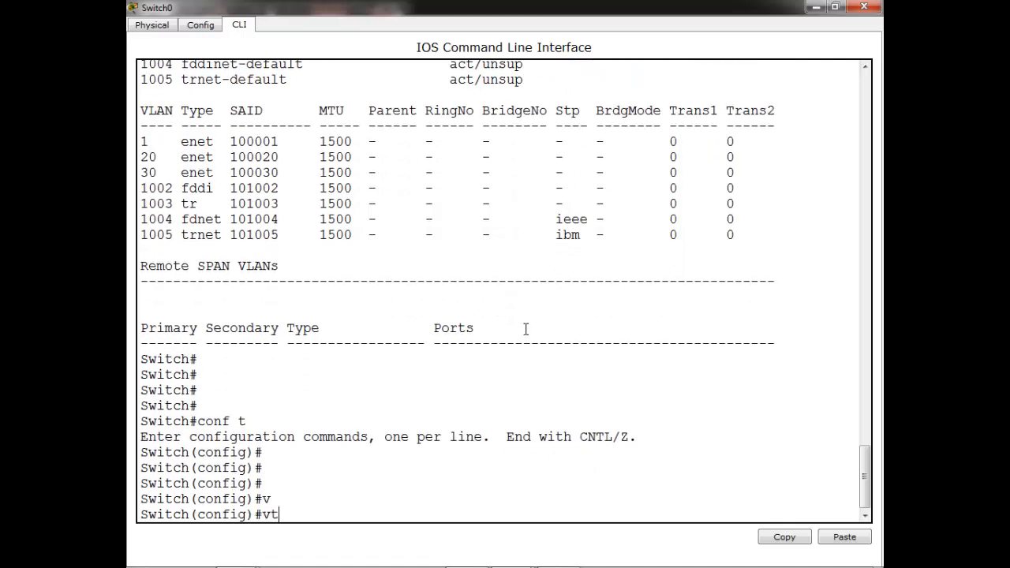
key("Tab")
type("?")
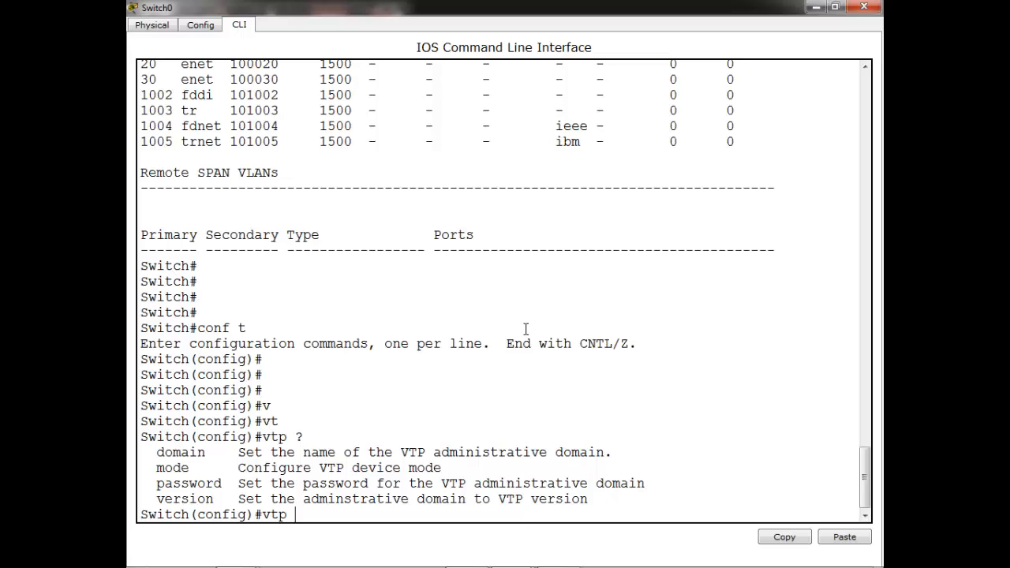
type("do")
key("Tab")
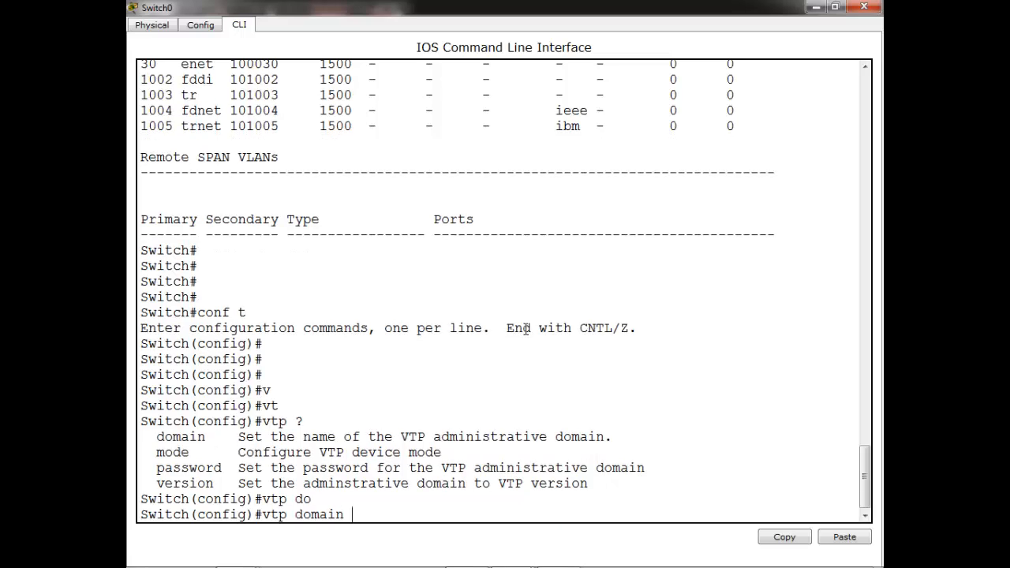
type("?")
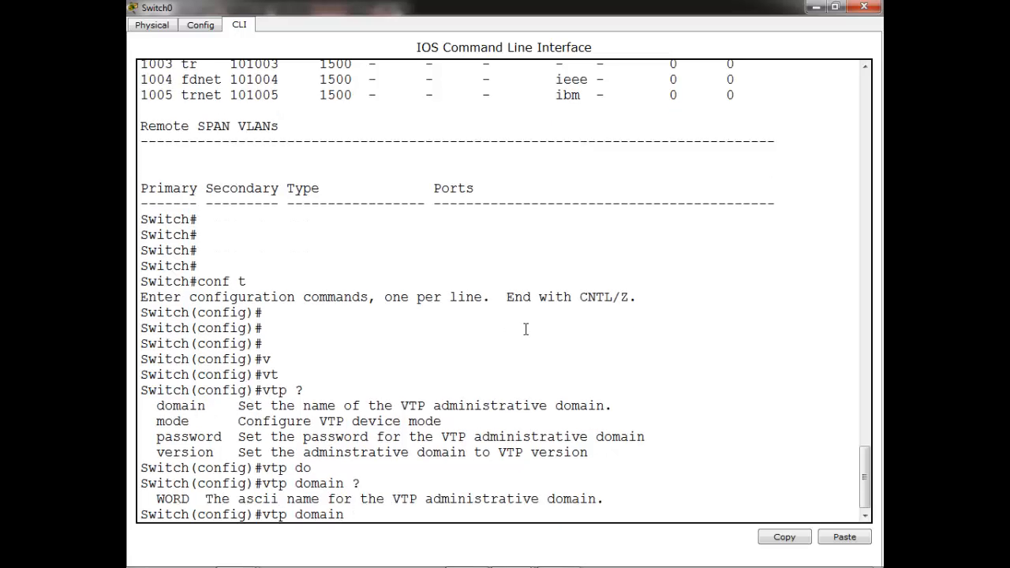
type("abc")
key("Return")
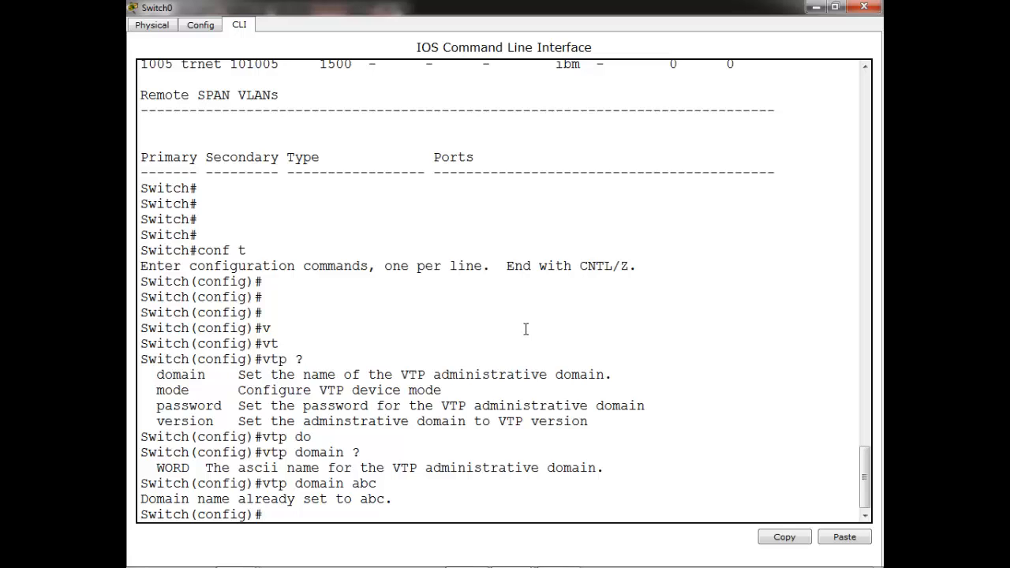
key("Tab")
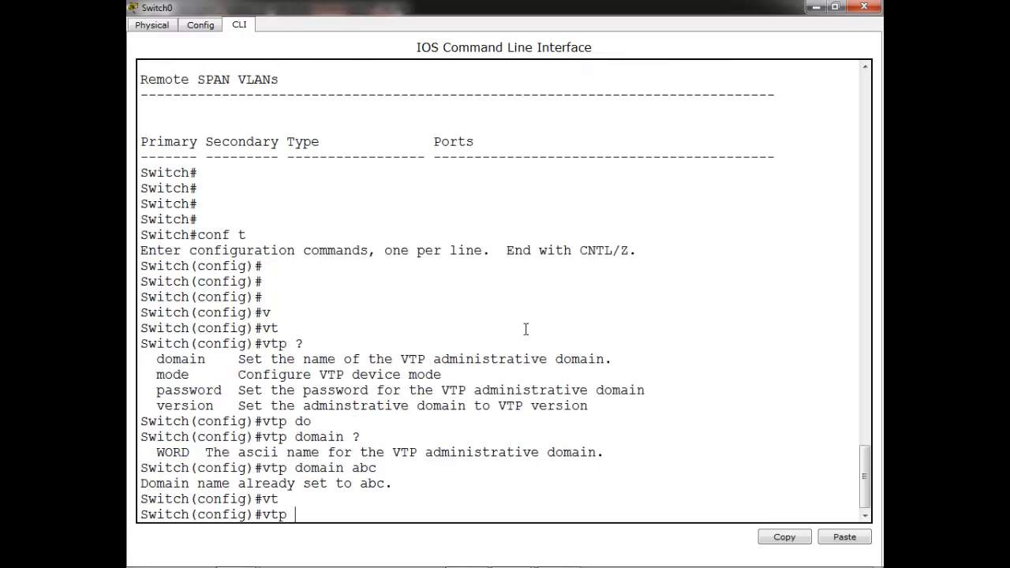
type("pas")
key("Tab")
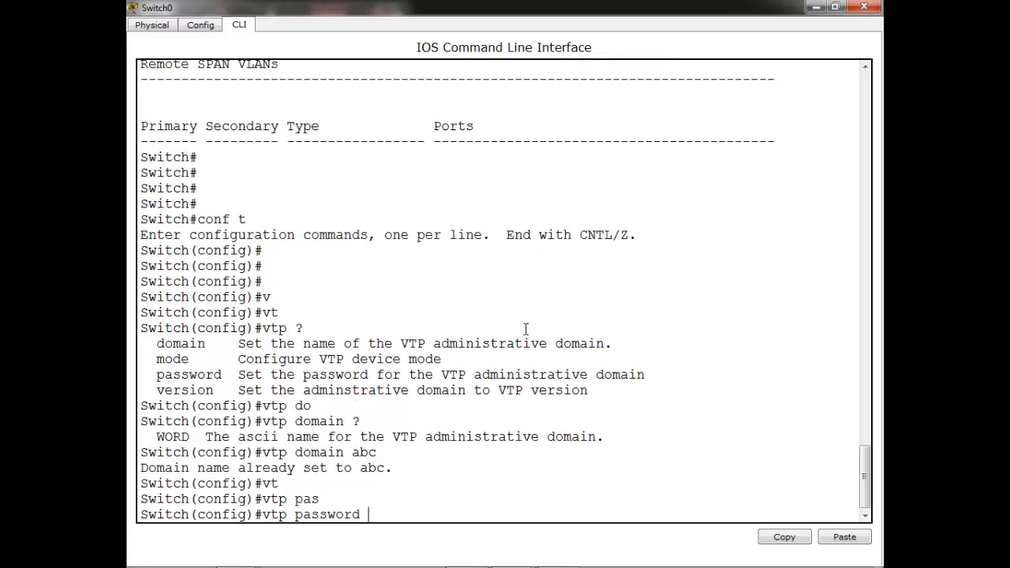
type("ccna")
key("Return")
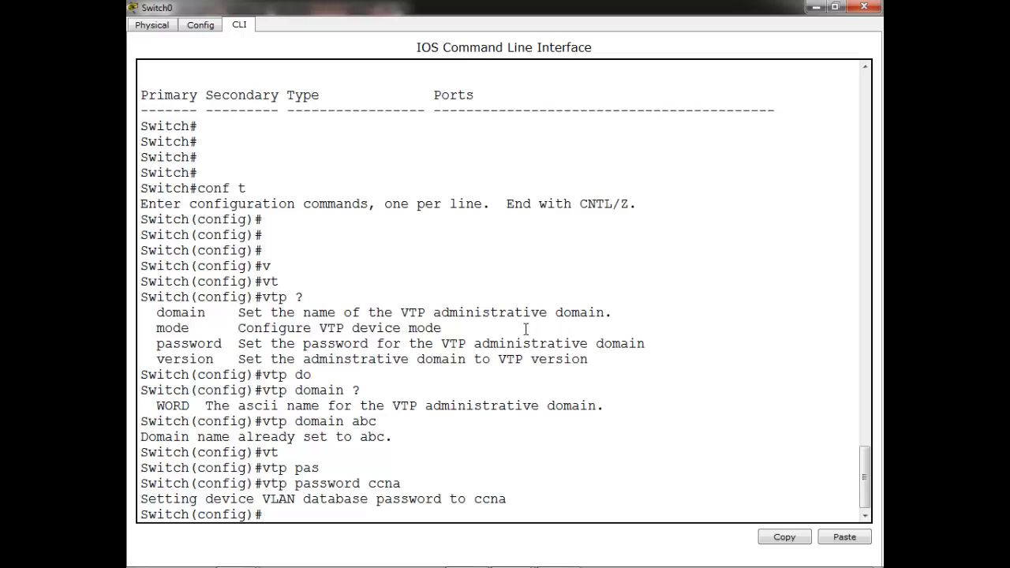
Put Switch0 in VTP server mode, exit configuration, and highlight the server-mode and domain abc confirmations
type("vt")
key("Tab")
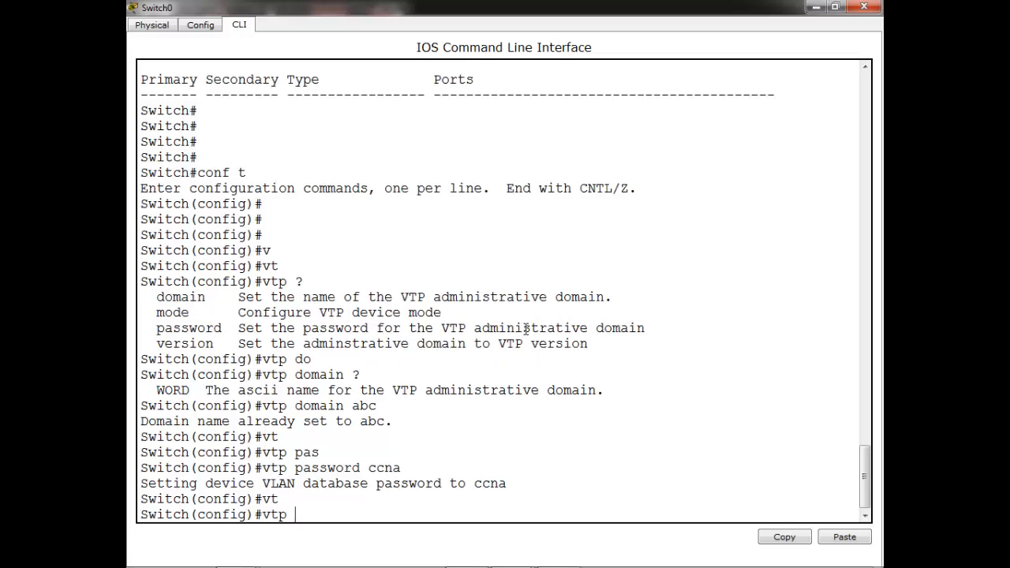
type("?")
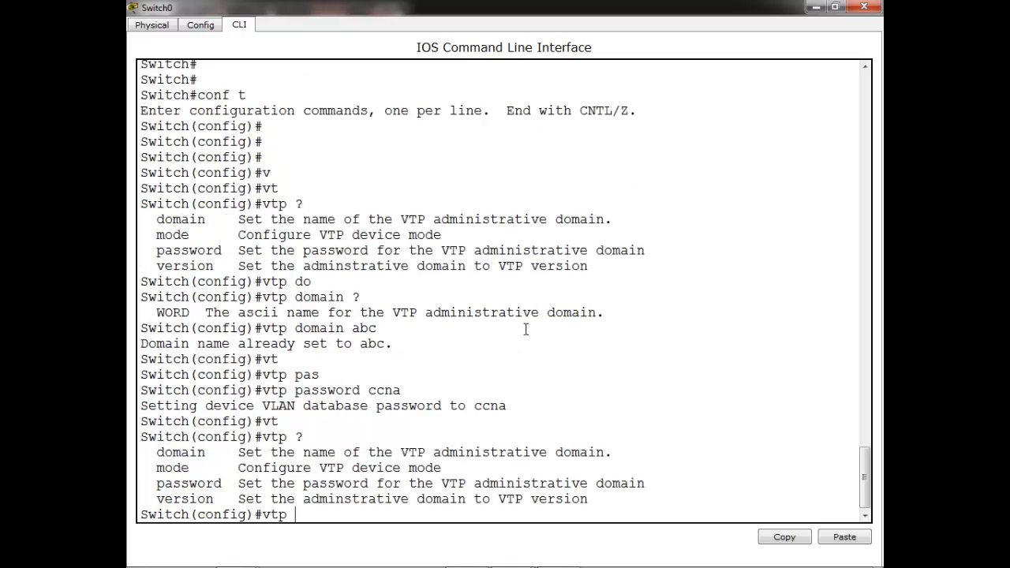
type("m")
key("Tab")
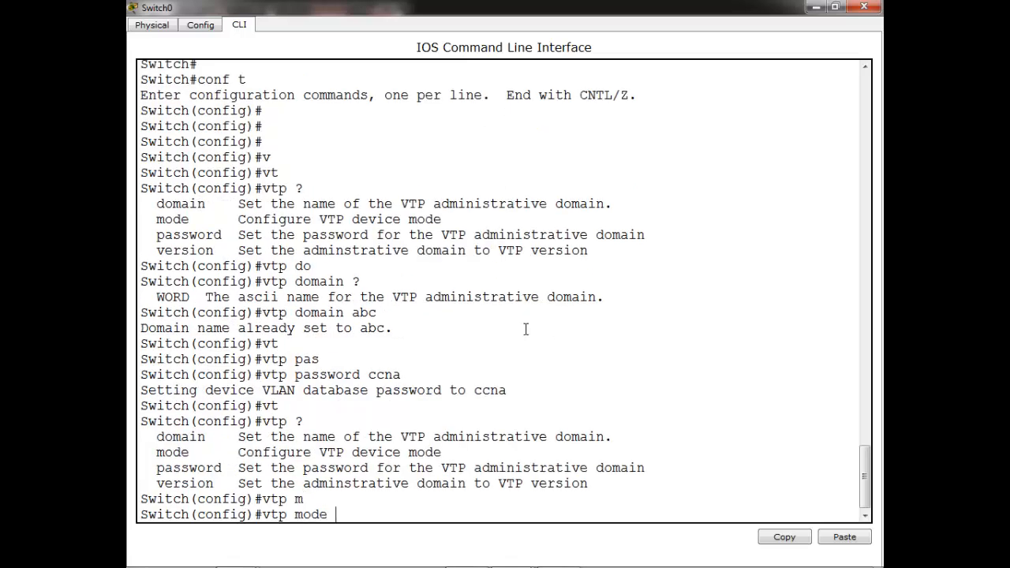
type("?")
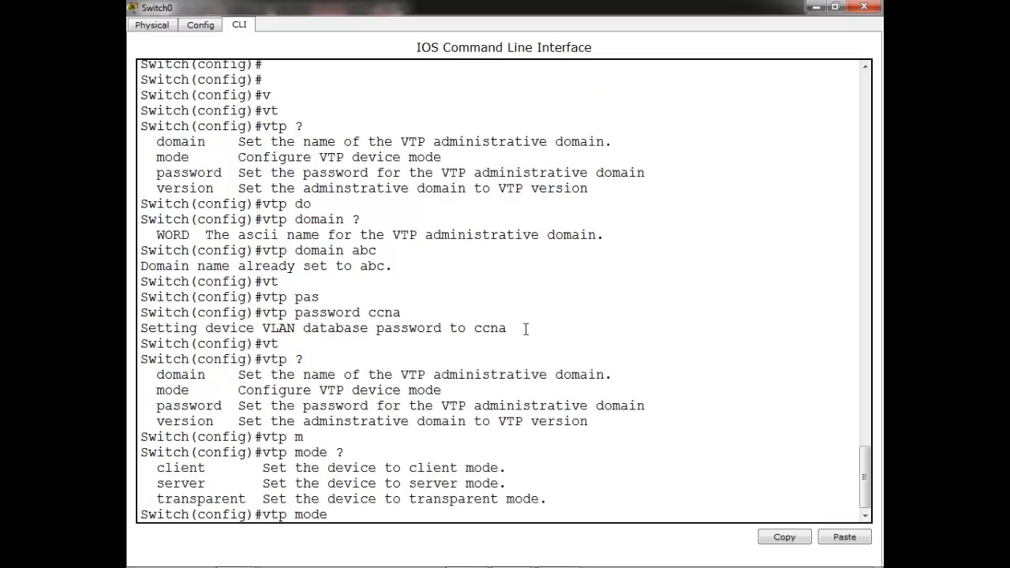
type("se")
key("Tab")
key("Return")
key("Return")
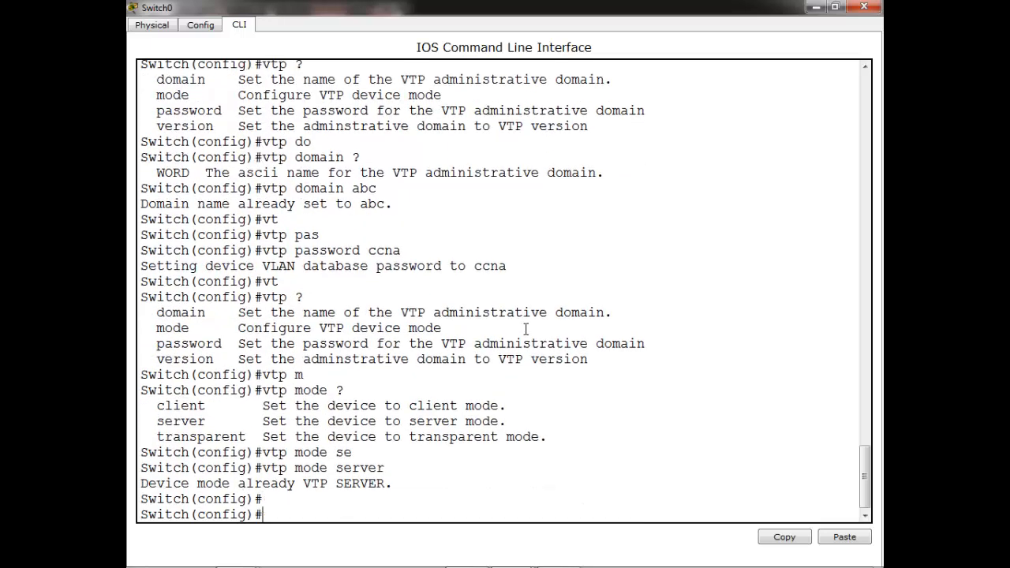
key("Return")
key("Return")
key("ctrl+z")
key("Return")
key("Return")
key("Return")
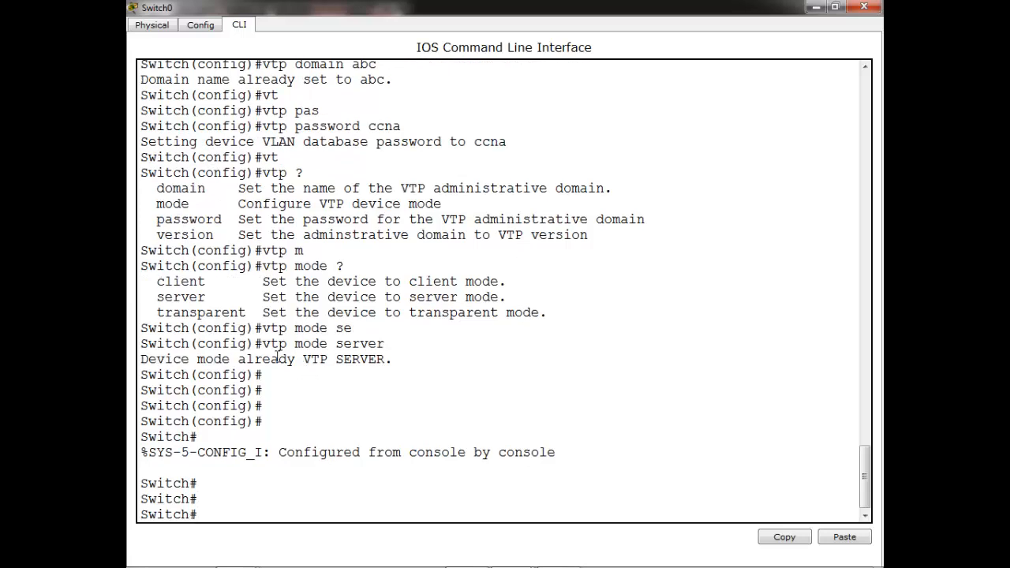
left_click_drag(279, 359, 392, 359)
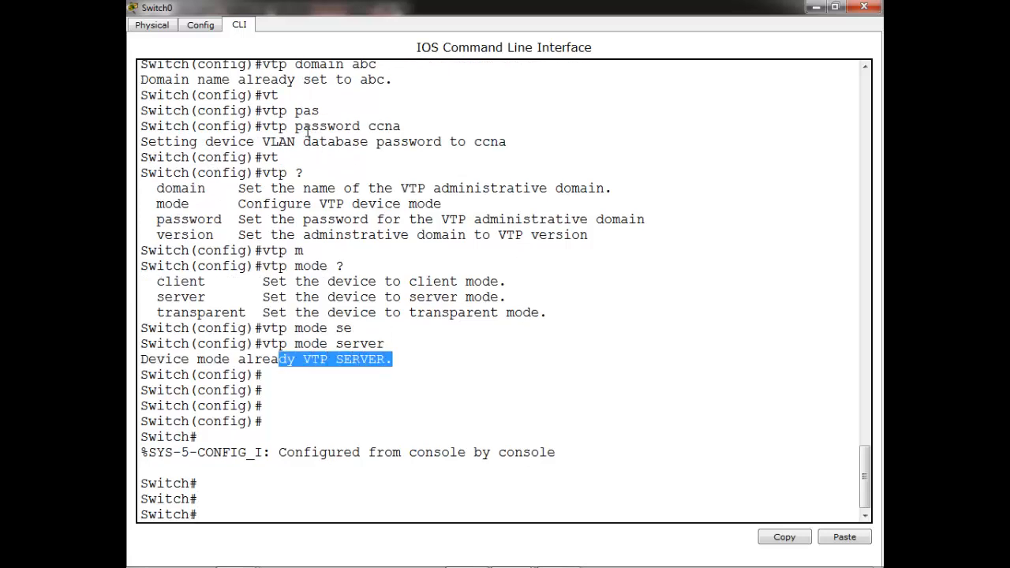
left_click_drag(304, 127, 377, 127)
scroll(376, 125, "up", 1)
left_click_drag(296, 108, 379, 108)
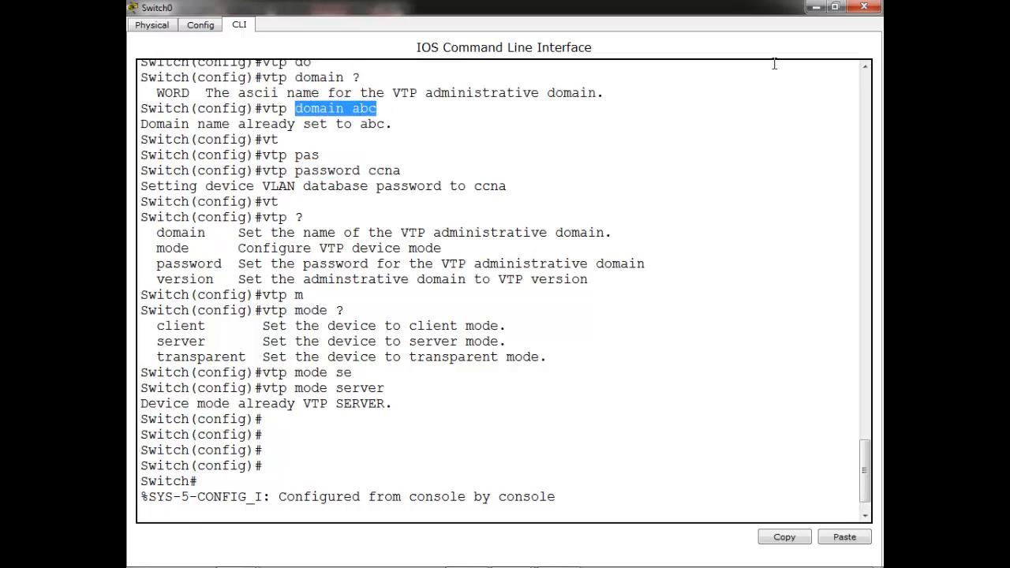
Open Switch2's console and enter privileged and global configuration mode
left_click(815, 8)
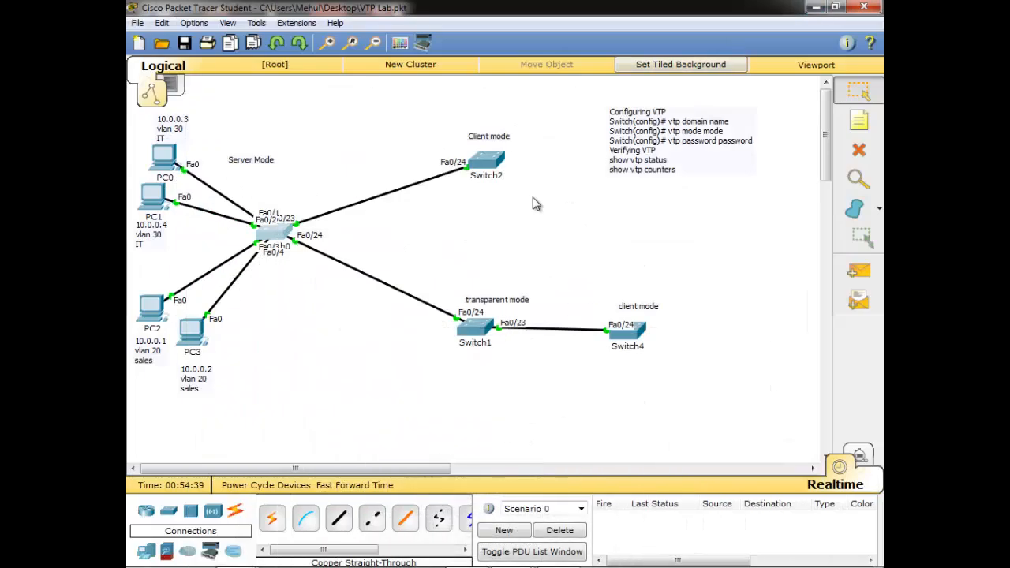
left_click(488, 170)
double_click(481, 98)
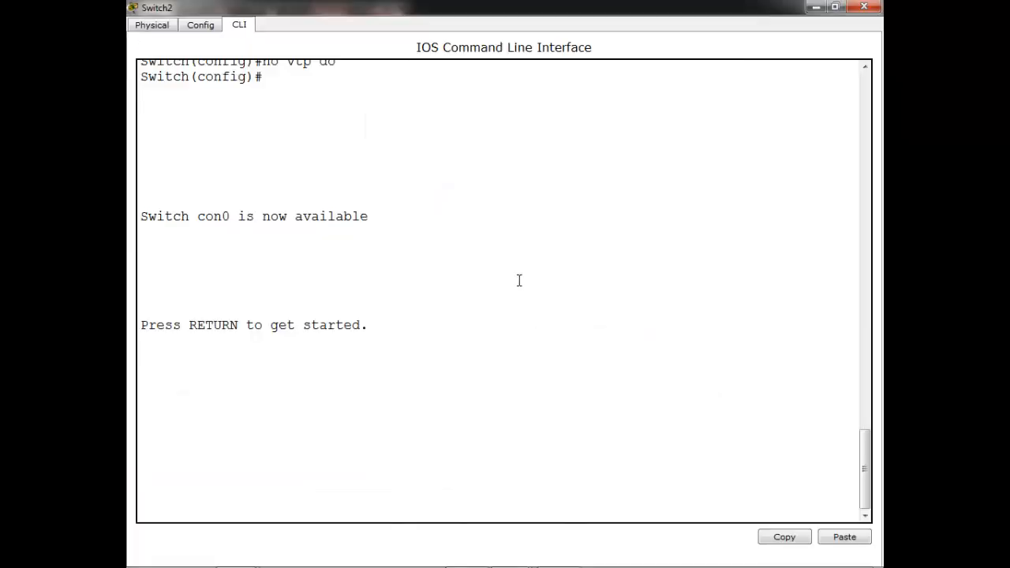
left_click(519, 281)
key("Return")
key("Return")
key("Return")
key("Return")
type("en")
key("Return")
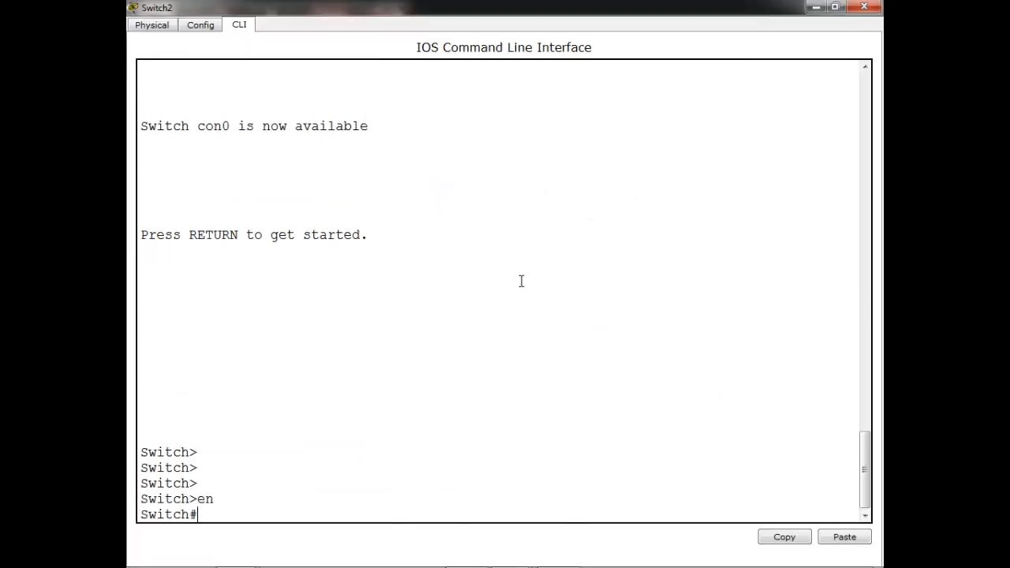
key("Return")
type("conf t")
key("Return")
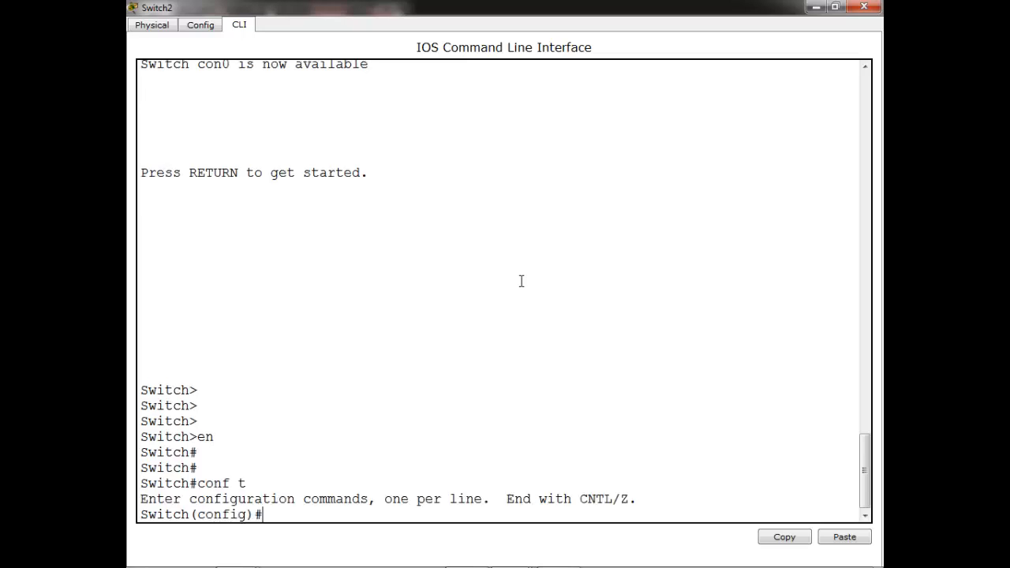
key("Return")
key("Return")
Set Switch2 to VTP client mode in domain abc
type("vt")
key("Tab")
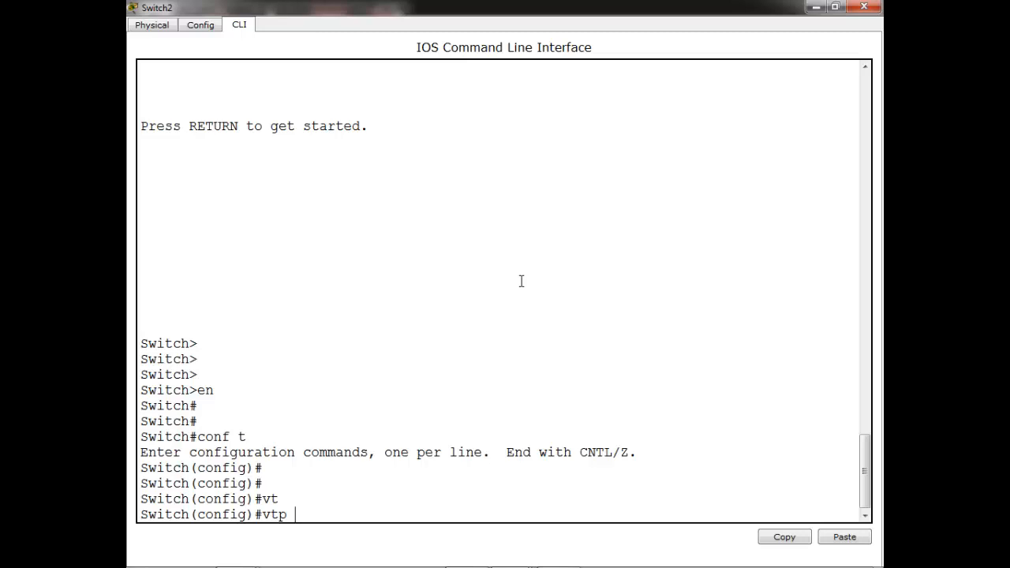
type("mo")
key("Tab")
type("c")
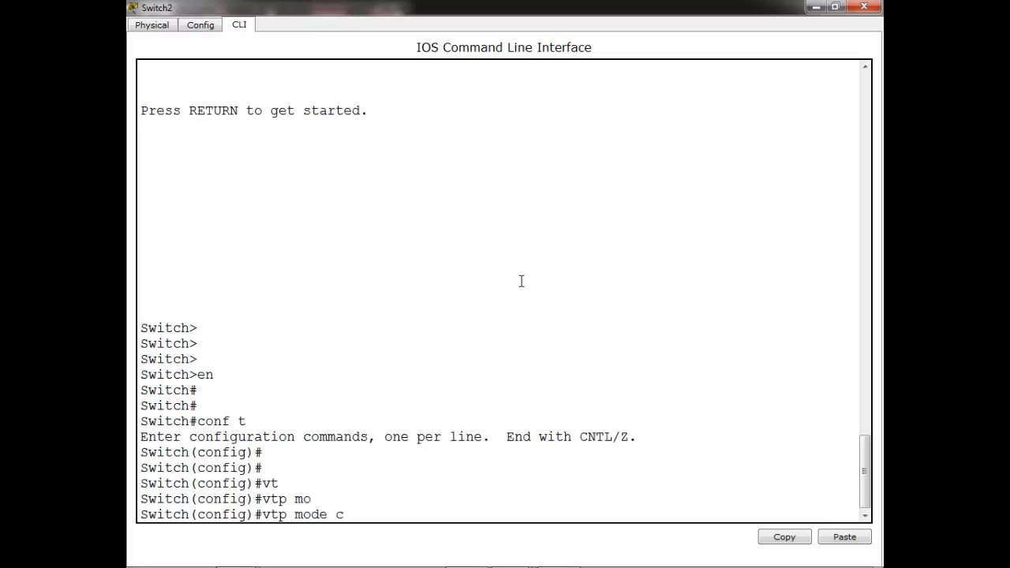
type("l")
key("Tab")
key("Return")
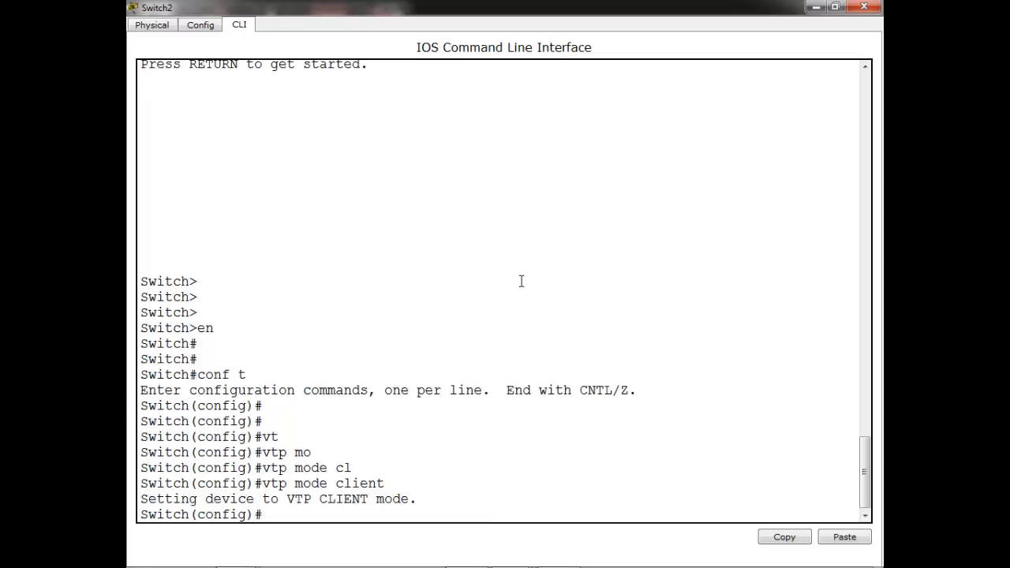
type("vt")
key("Tab")
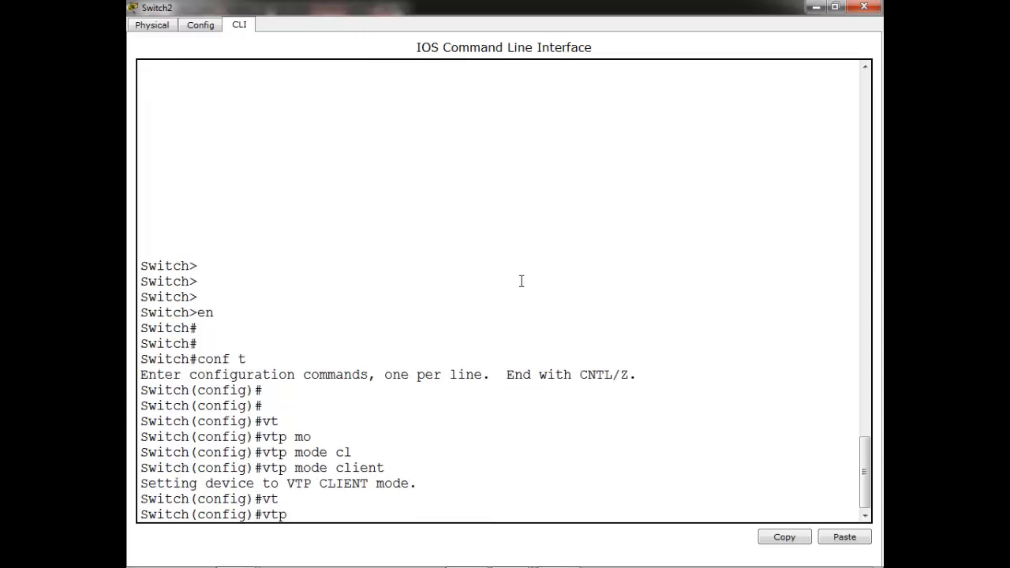
type("do")
key("Tab")
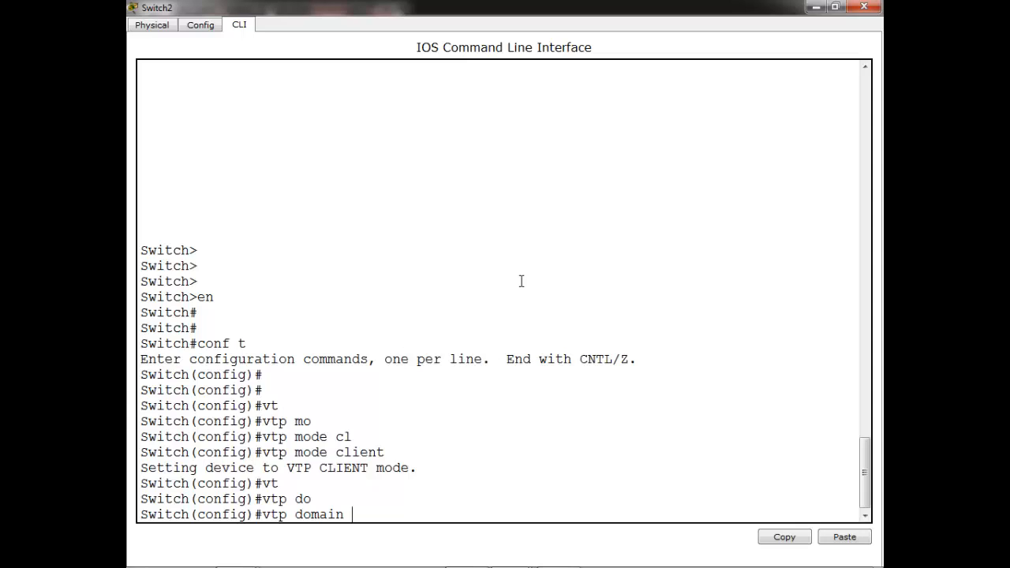
type("abc")
key("Return")
Set the VTP password on Switch2, exit configuration, and run show vlan
type("v")
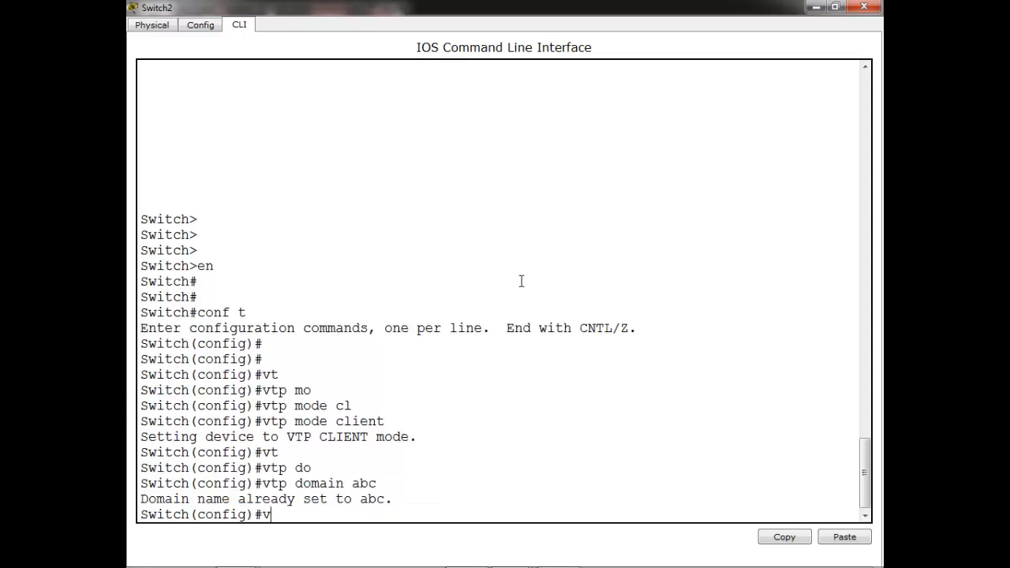
type("t")
key("Tab")
type("pas")
key("Tab")
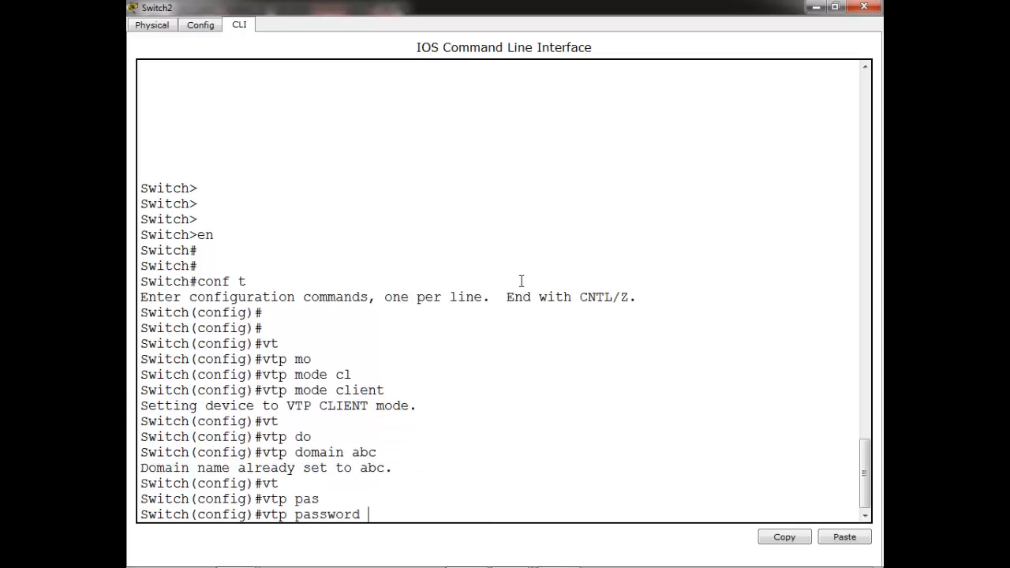
type("ccna")
key("Return")
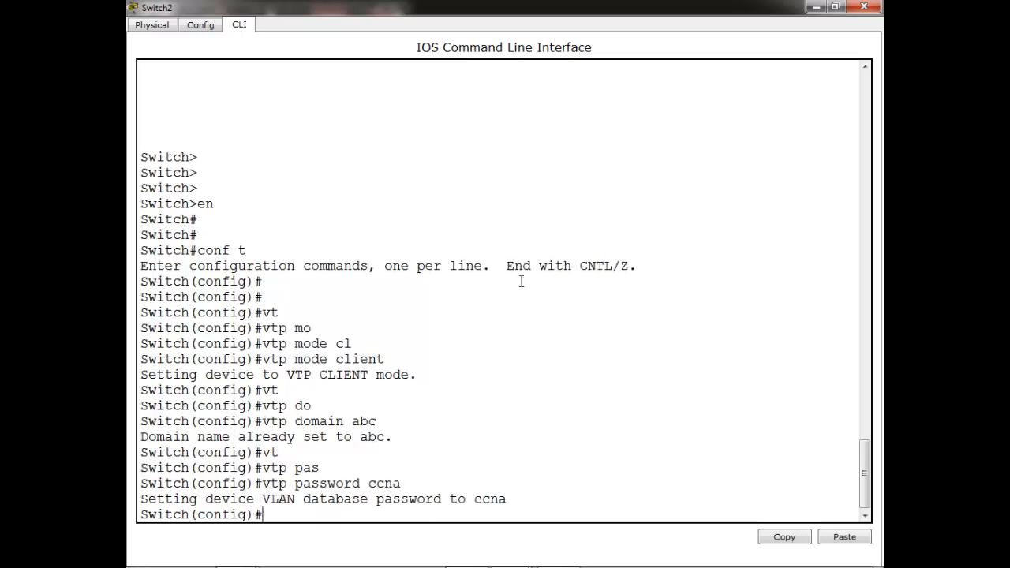
key("Return")
key("Return")
key("ctrl+z")
key("Return")
key("Return")
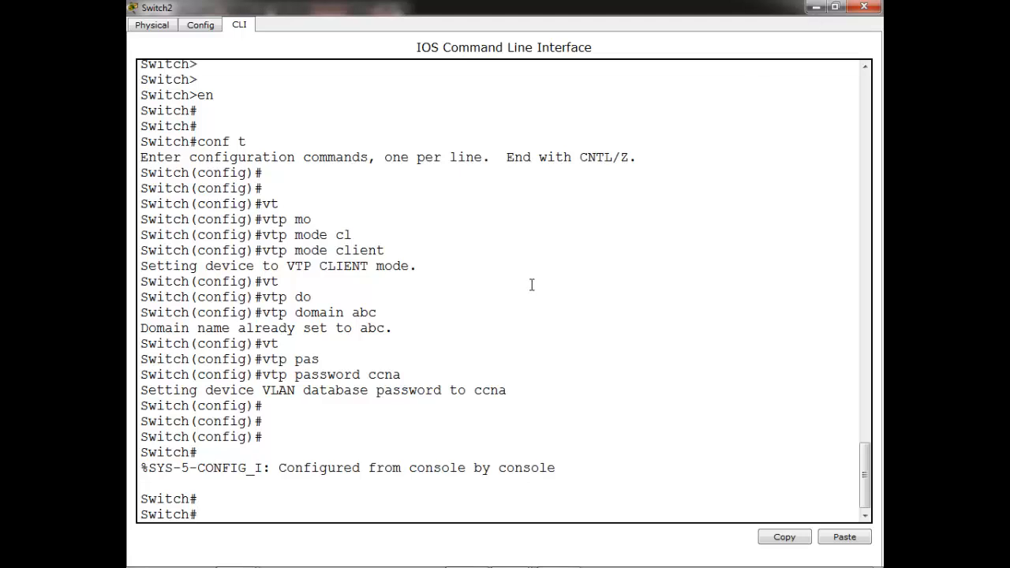
type("sh vl")
key("Tab")
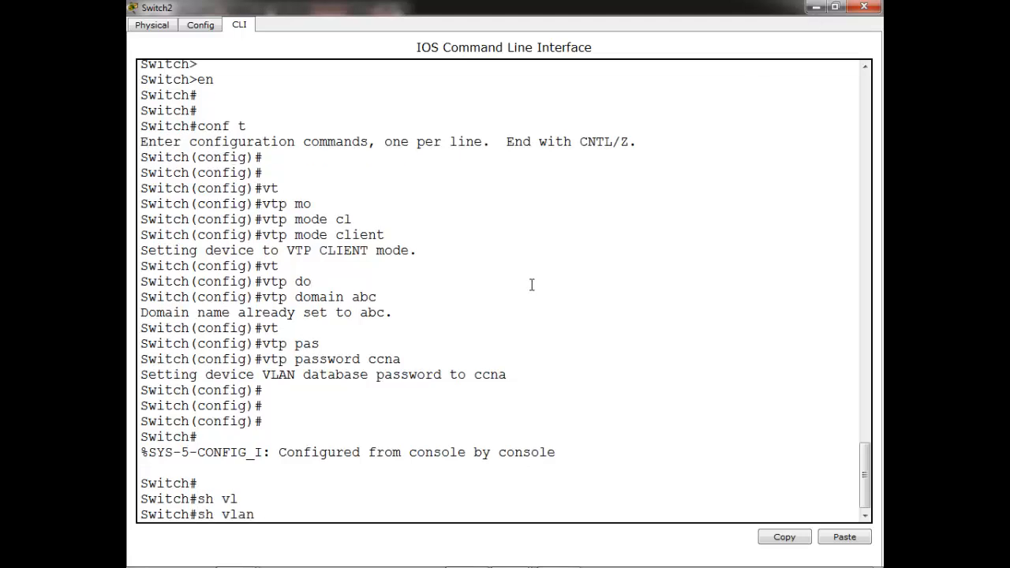
key("Return")
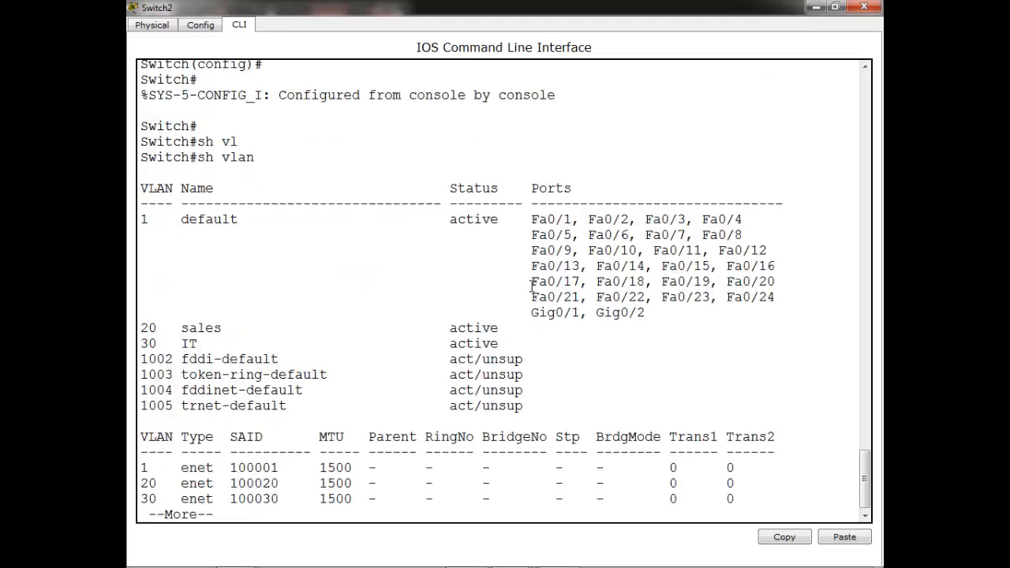
Set Switch2's console aside and bring up Switch0's console full-screen
left_click(815, 8)
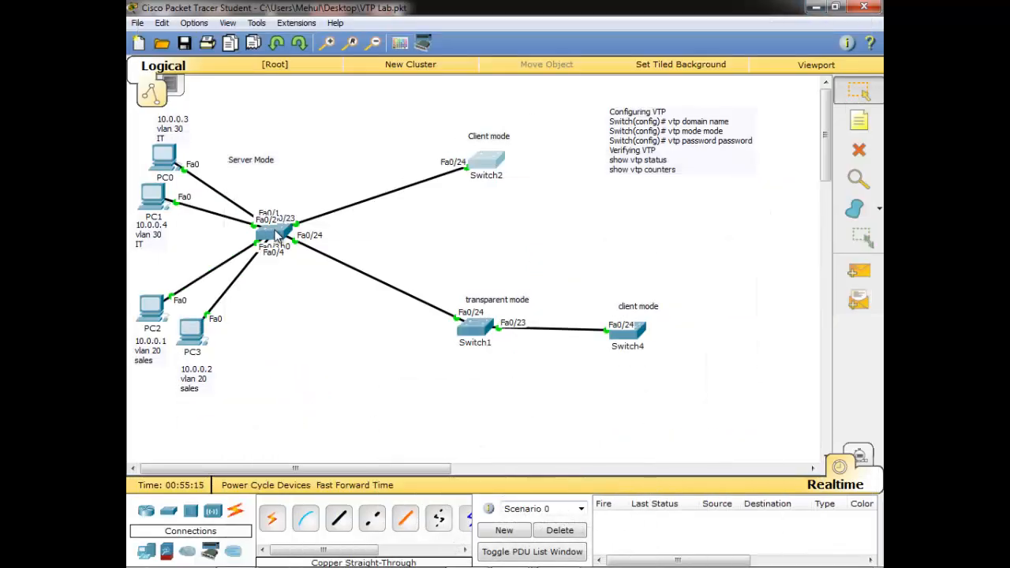
mouse_move(278, 235)
left_click(283, 240)
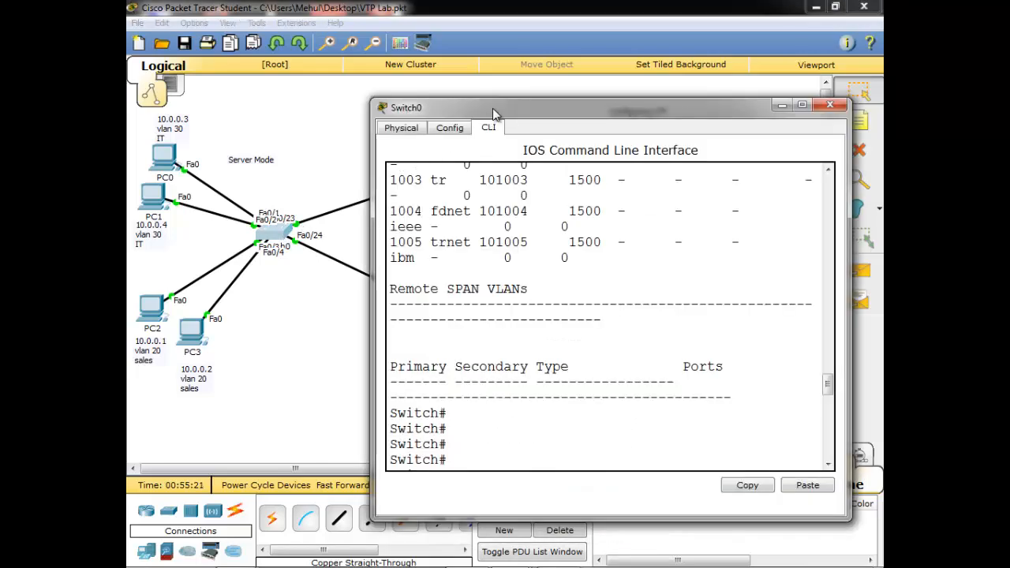
double_click(492, 109)
left_click(545, 290)
On Switch0, enter global configuration and select interface range Fa0/23-24
key("Return")
key("Return")
key("Return")
key("Return")
key("Return")
key("Return")
key("Return")
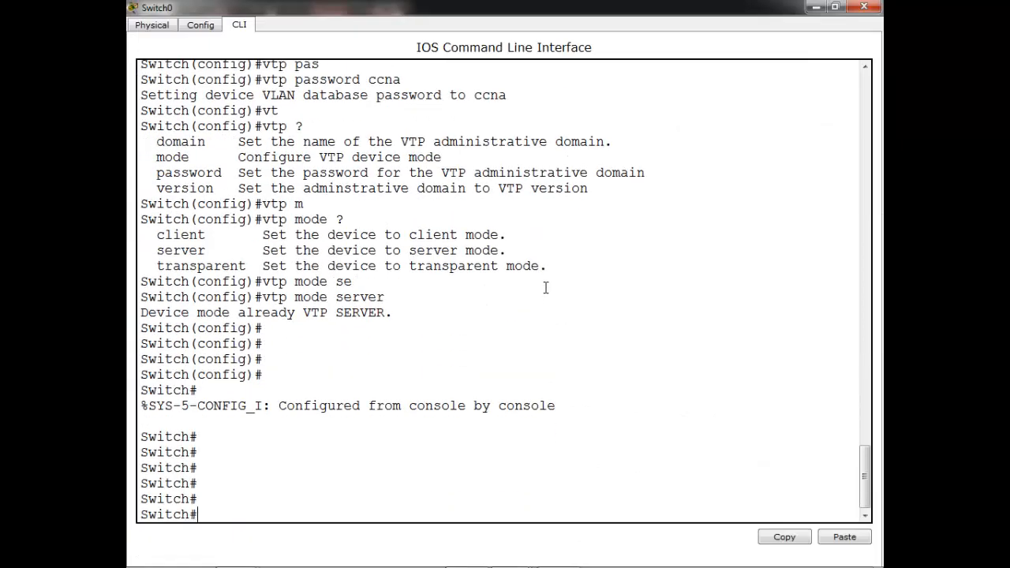
type("conf t")
key("Return")
key("Return")
key("Return")
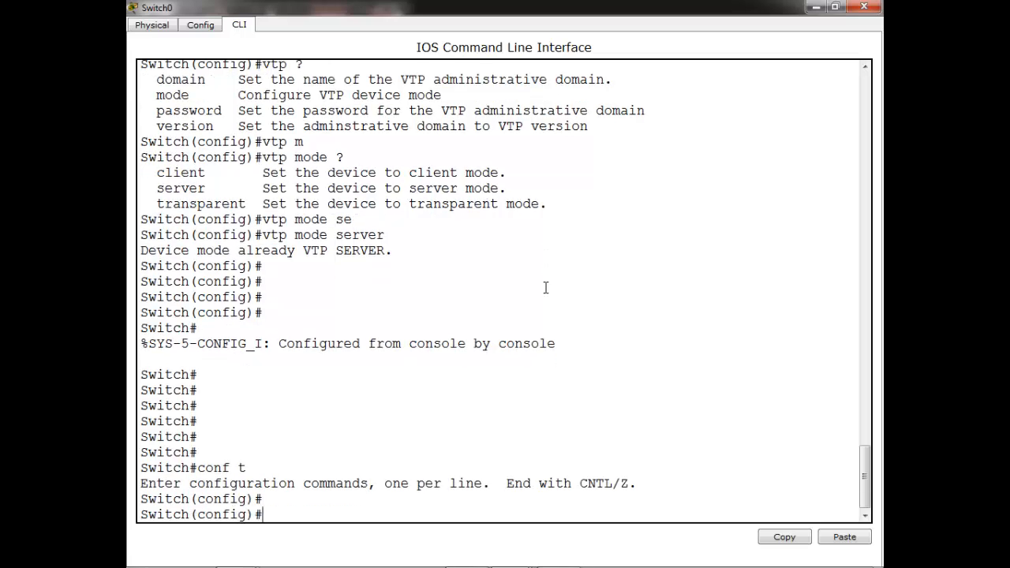
type("int ra")
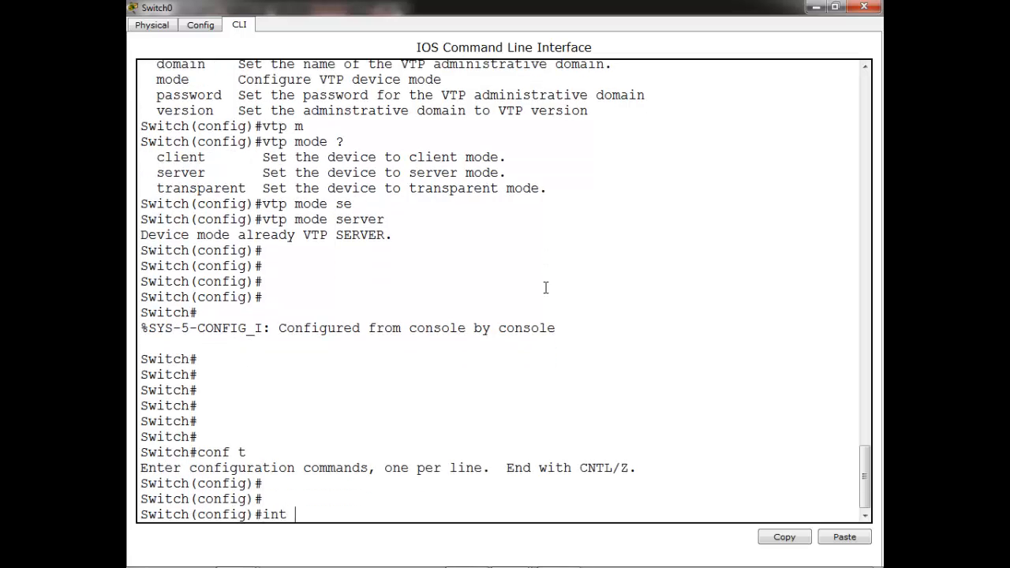
key("Tab")
type("f")
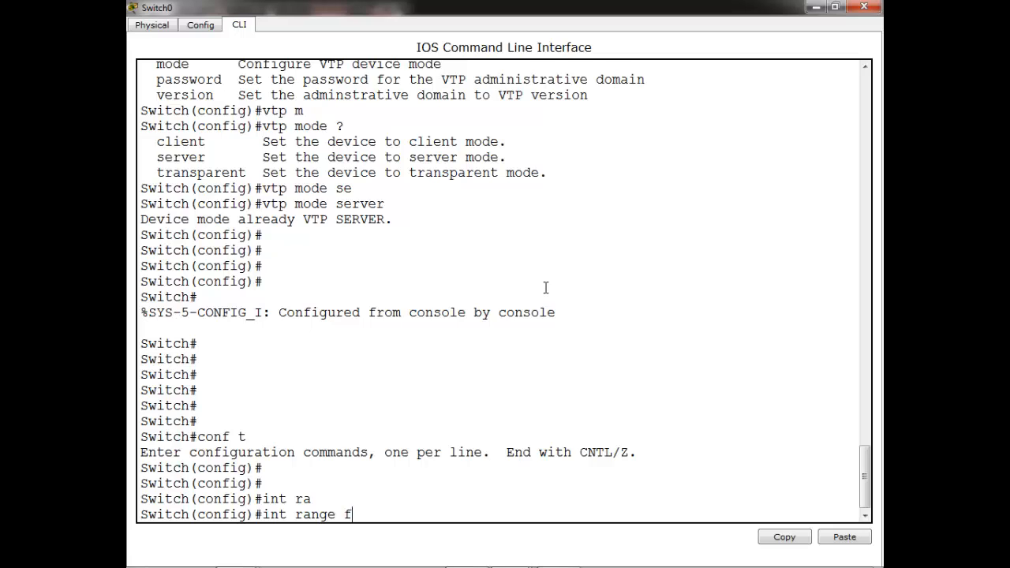
type("0/23-24")
key("Return")
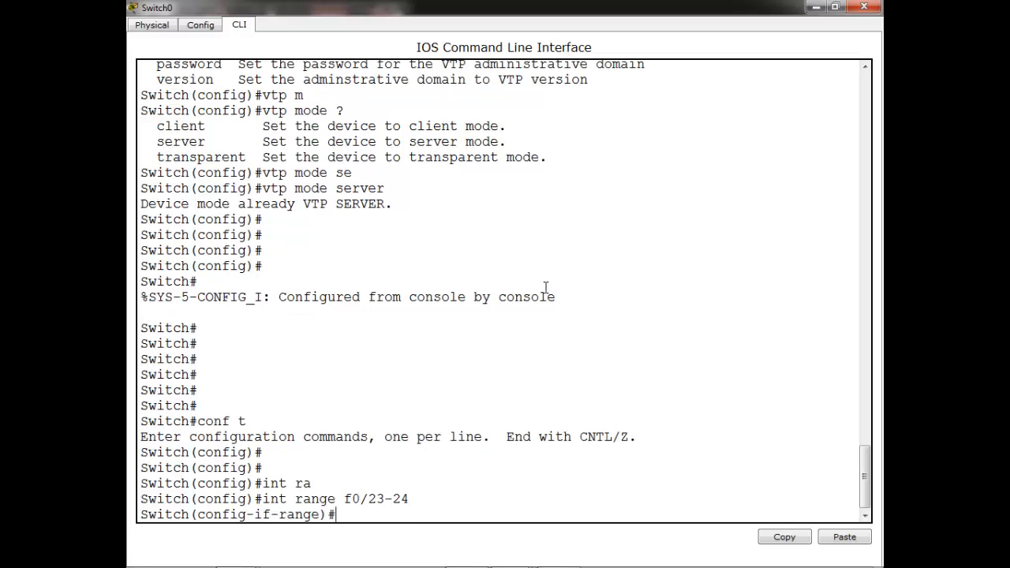
Set ports Fa0/23-24 to switchport mode trunk
type("swi")
key("Tab")
type("m")
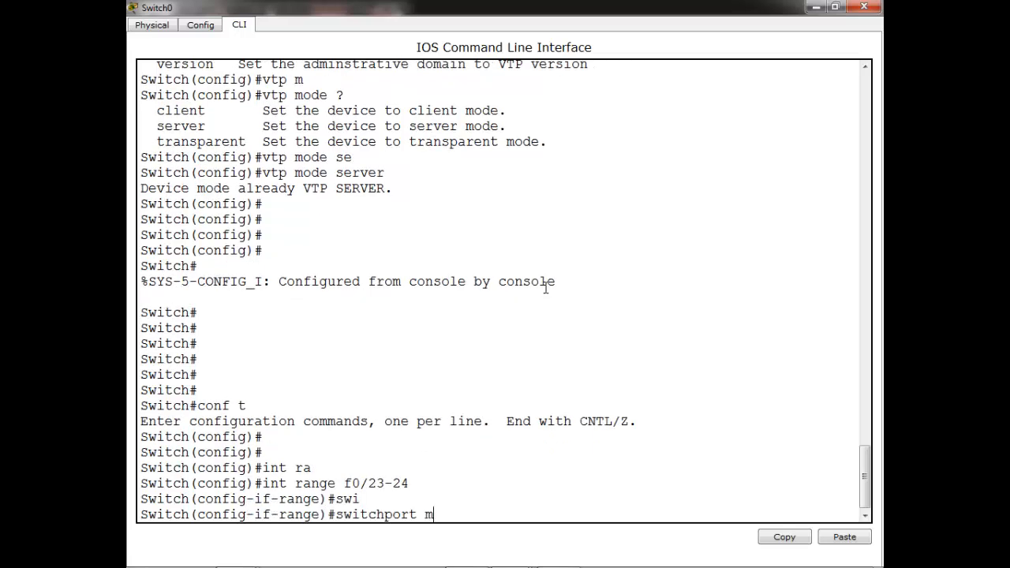
type("o")
key("Tab")
key("Return")
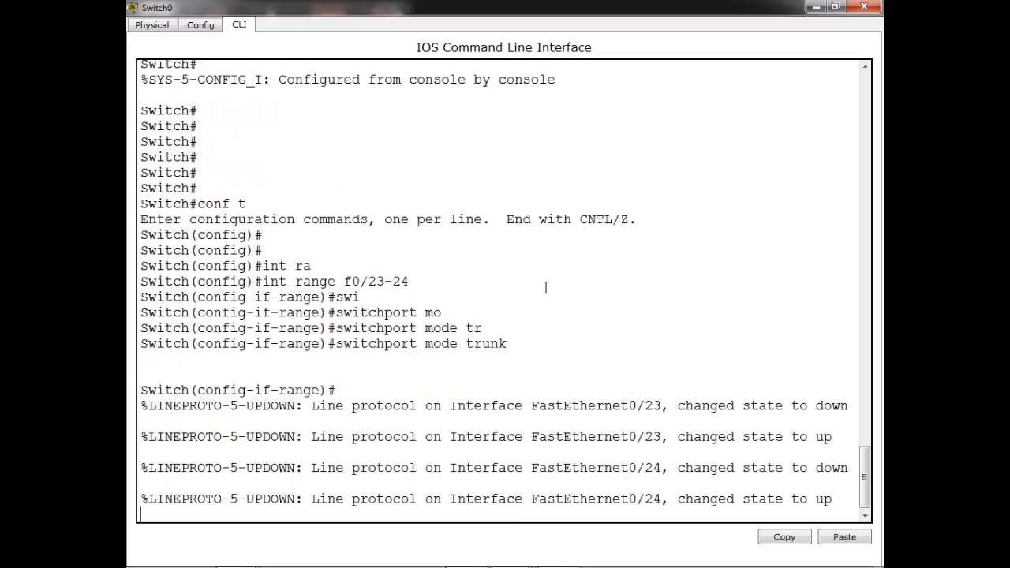
key("Return")
key("Return")
key("Return")
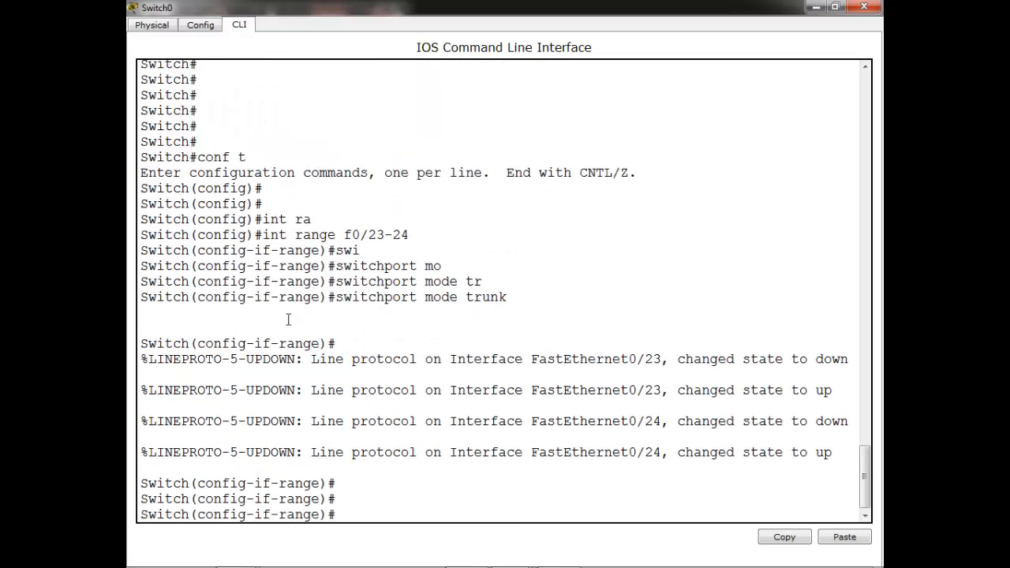
Highlight the trunk command and the resulting line protocol messages for review
left_click_drag(328, 297, 526, 315)
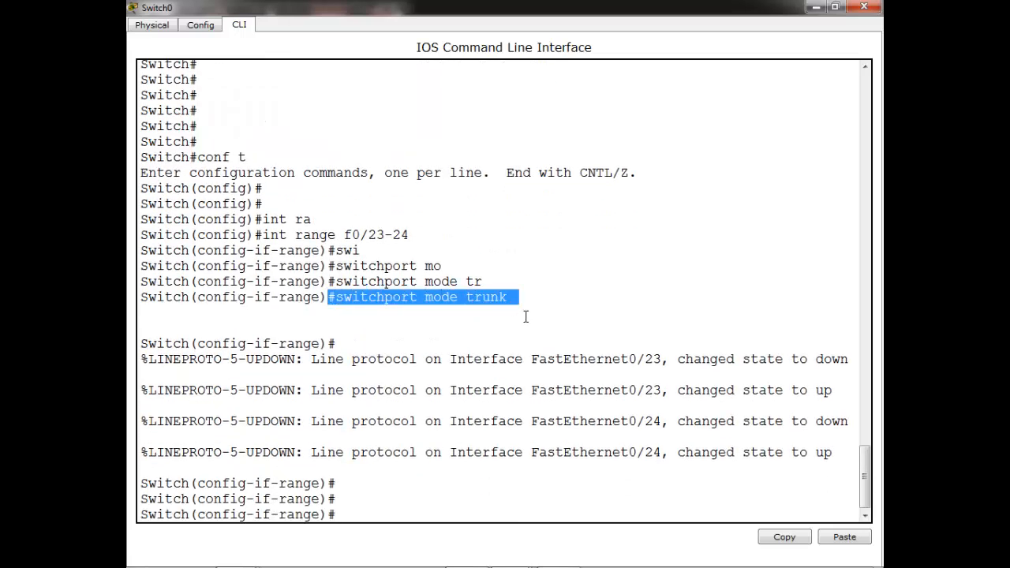
left_click(546, 354)
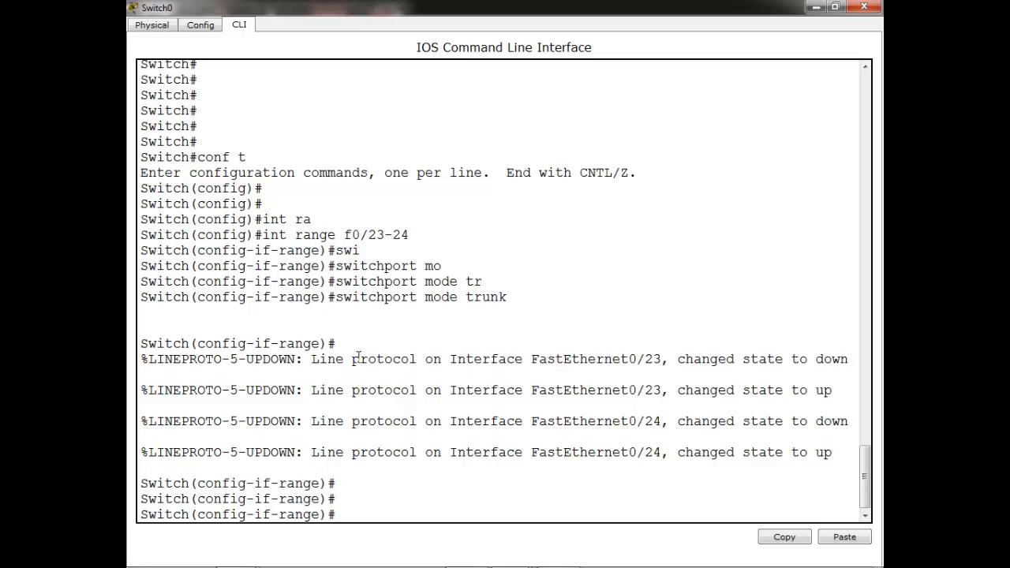
left_click_drag(355, 359, 513, 421)
left_click(524, 439)
Switch to Switch2's console and list its VLANs with show vlan
left_click(815, 8)
left_click(482, 163)
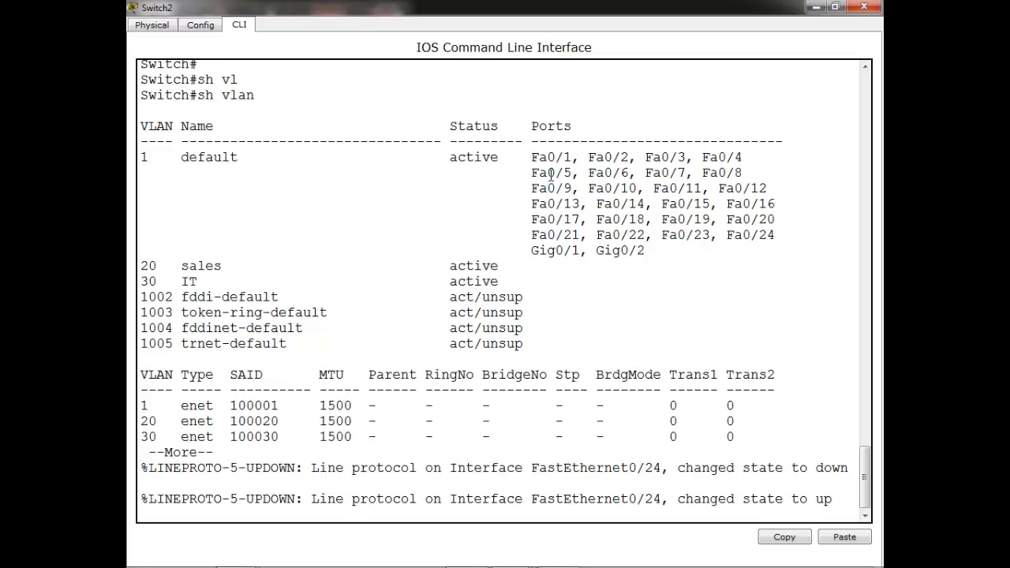
key("Return")
key("Return")
key("Return")
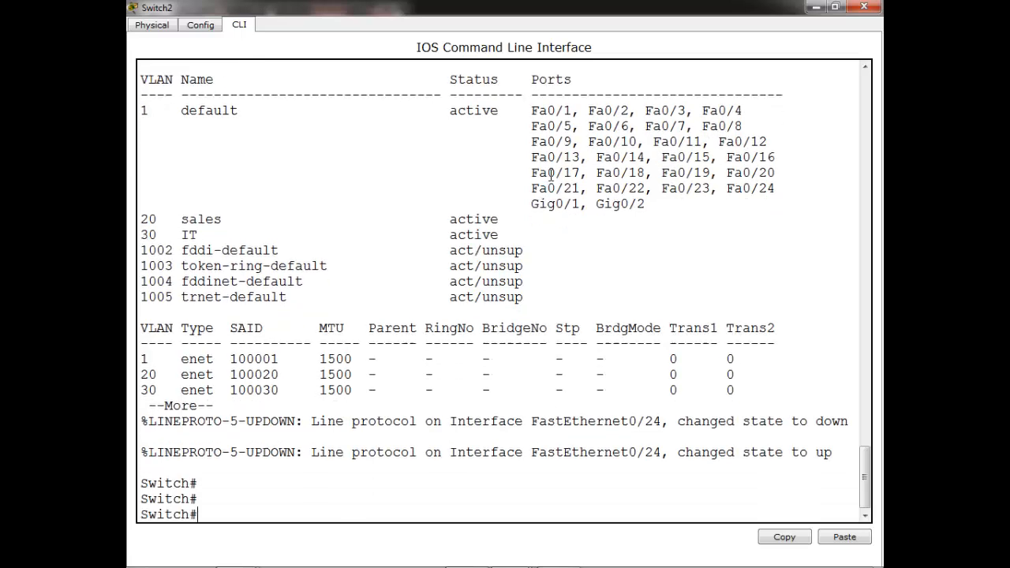
type("sh vlan")
key("Return")
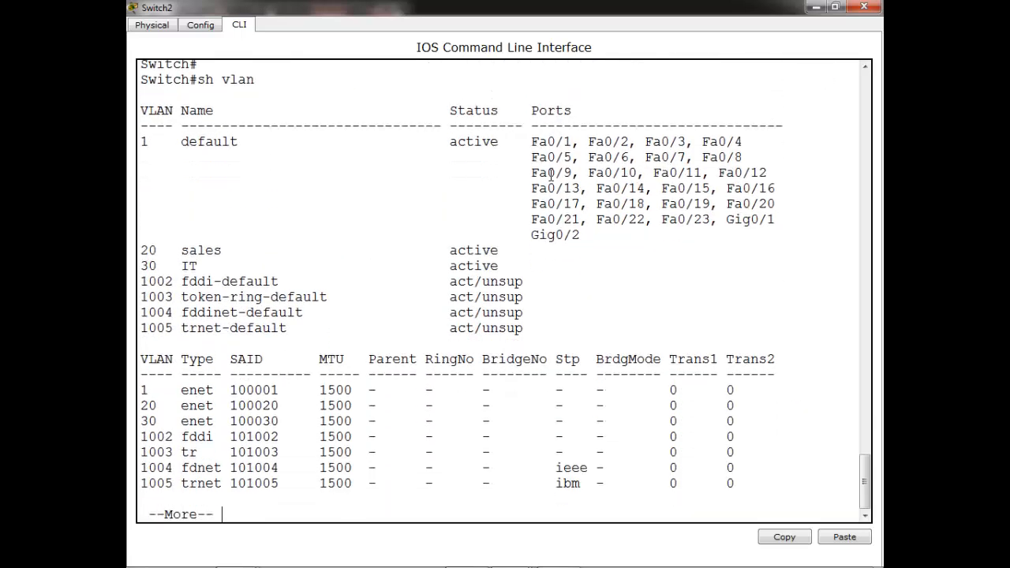
key("space")
key("Return")
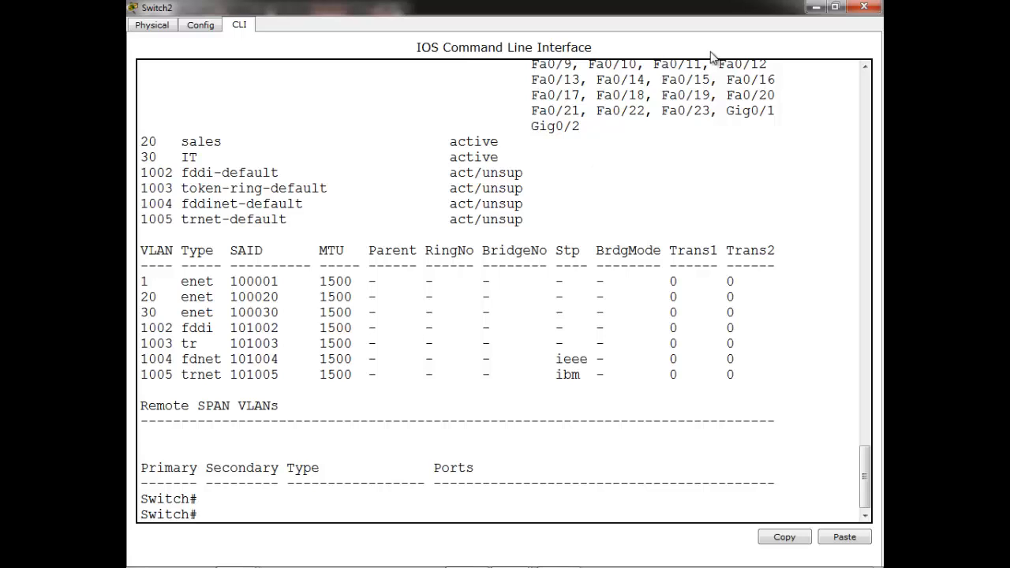
Run show vtp status on Switch2, highlighting Client mode and configuration revision 6
left_click(371, 445)
type("sh vt")
key("Tab")
type("s")
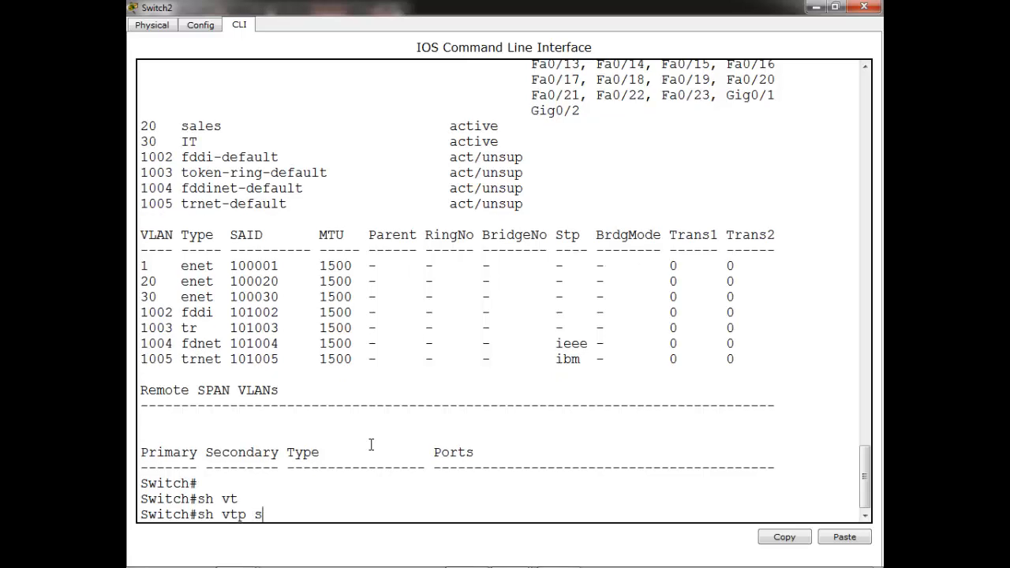
type("t")
key("Tab")
key("Return")
key("Return")
key("Return")
key("Return")
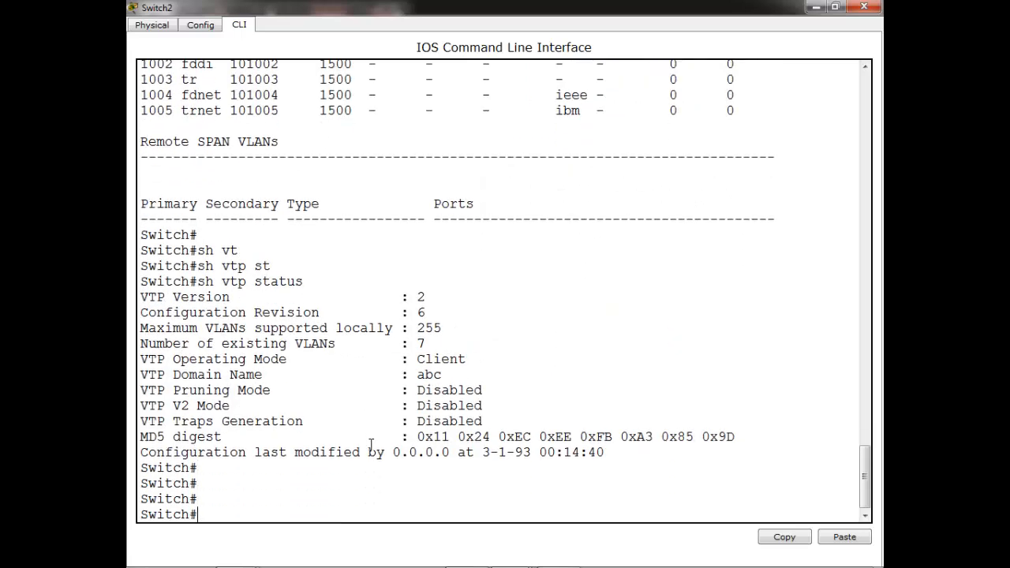
left_click_drag(418, 361, 467, 362)
left_click_drag(223, 282, 265, 283)
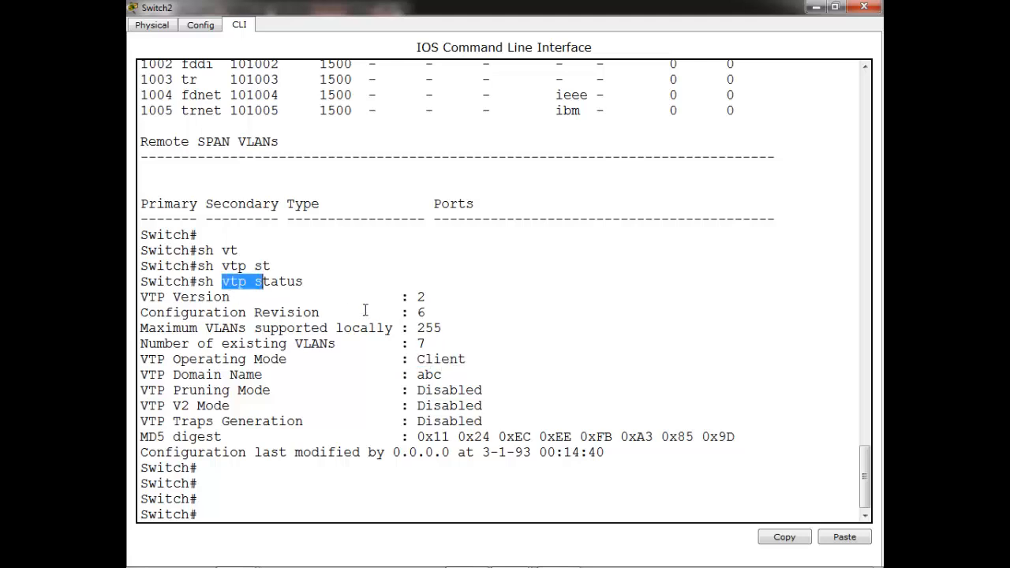
left_click_drag(410, 312, 442, 314)
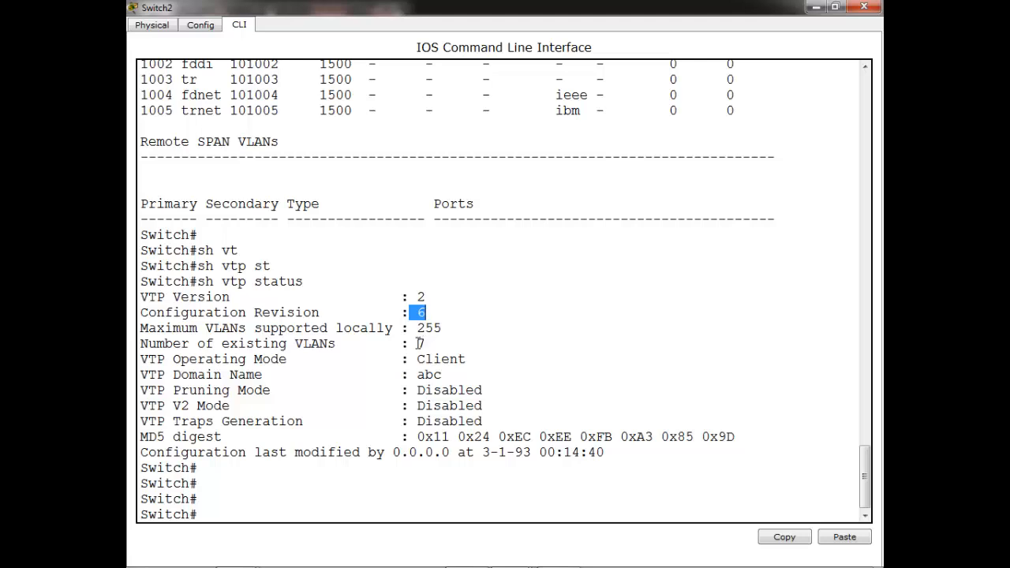
left_click_drag(419, 344, 433, 347)
left_click_drag(418, 436, 629, 436)
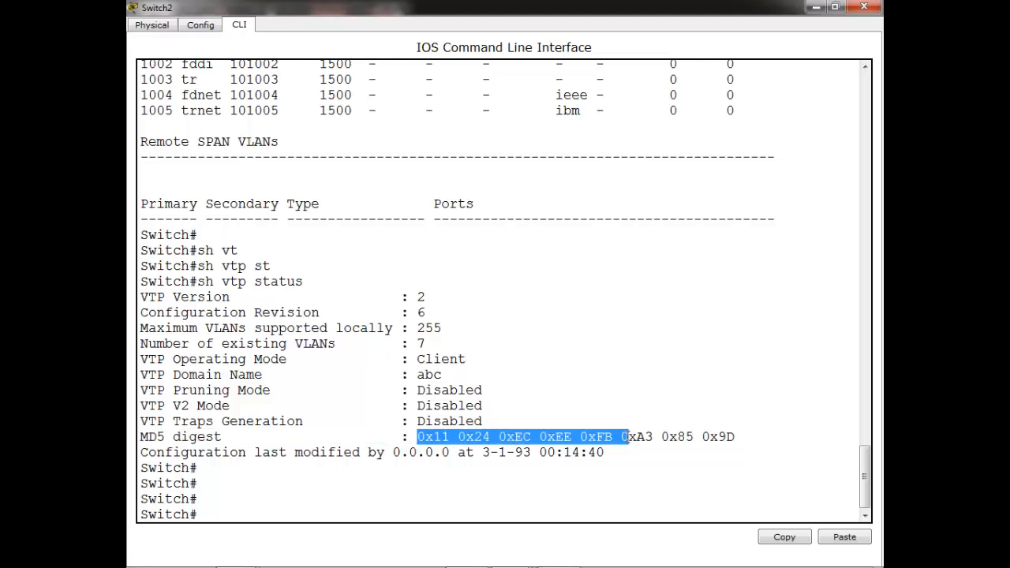
left_click(460, 389)
left_click_drag(419, 375, 442, 375)
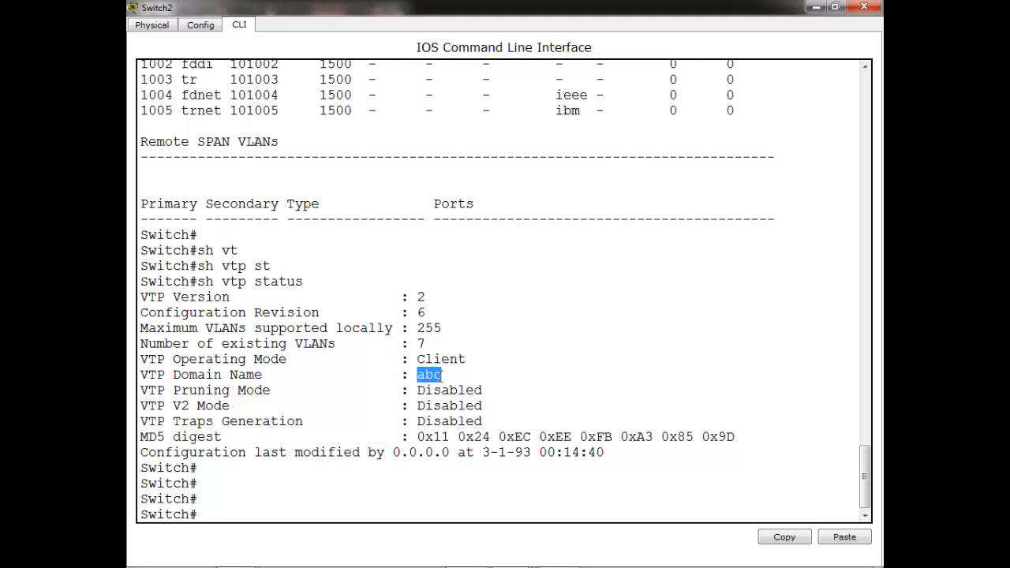
left_click(476, 437)
type("conf t")
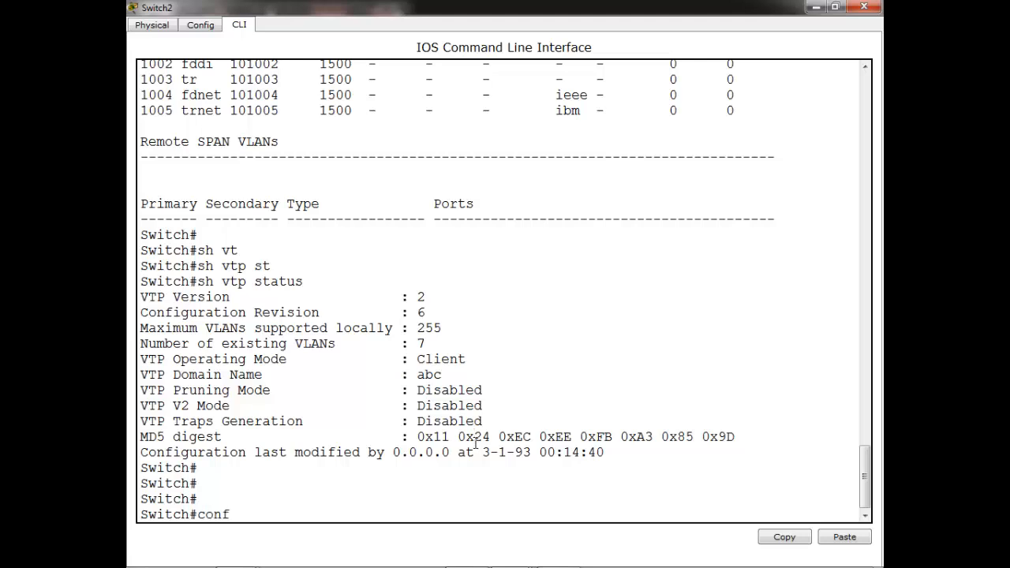
Attempt to create VLAN 45 on client Switch2
key("Return")
key("Return")
key("Return")
type("v")
key("Tab")
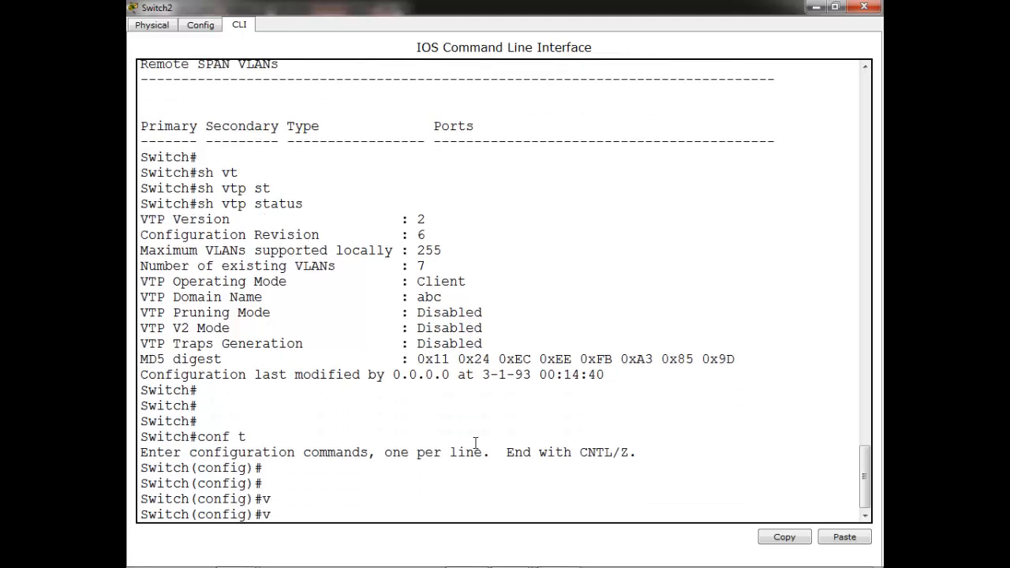
type("la")
key("Tab")
type("4")
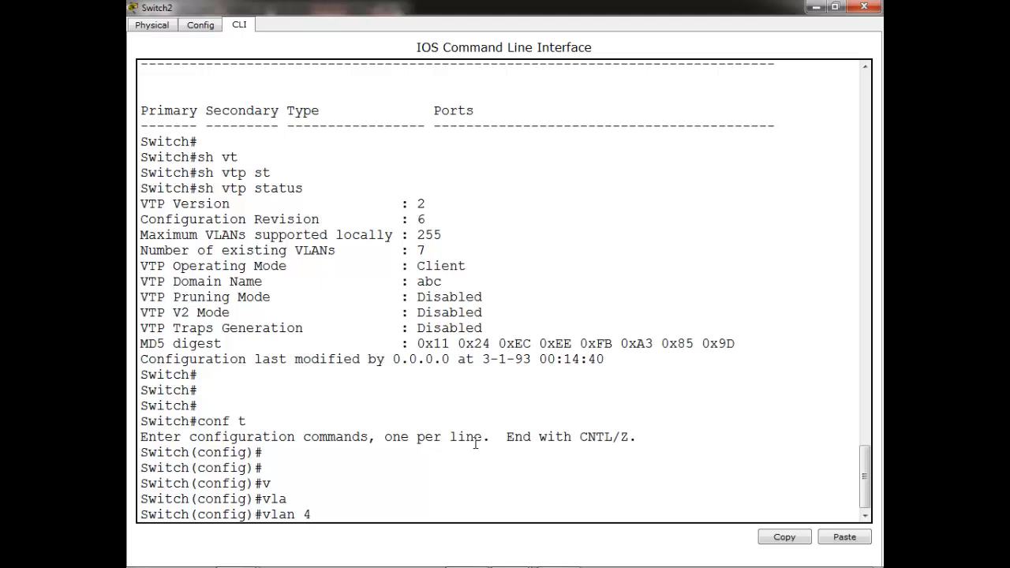
type("5")
key("Return")
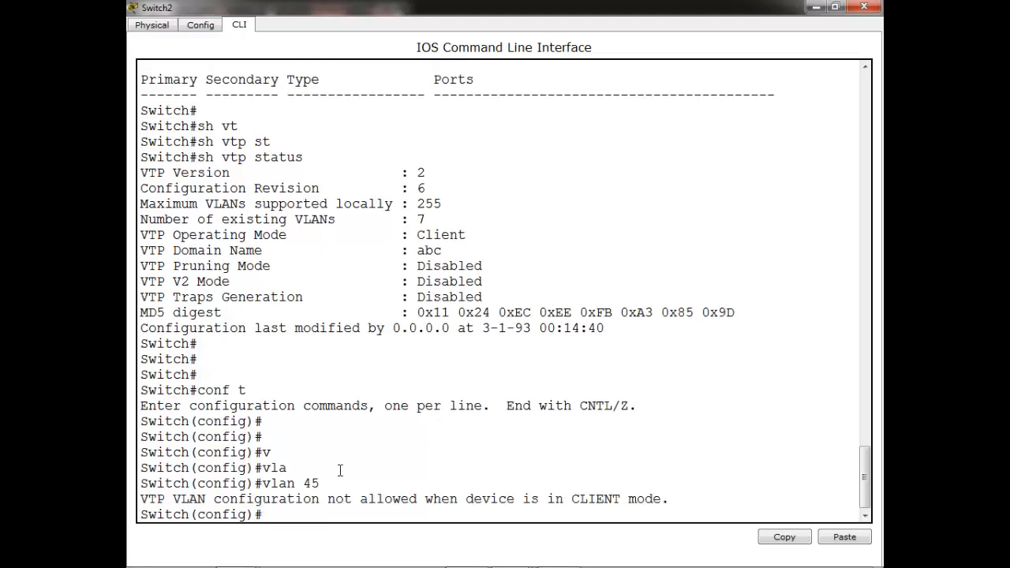
Highlight the 'not allowed in CLIENT mode' error, then close Switch2's window
left_click_drag(197, 498, 262, 514)
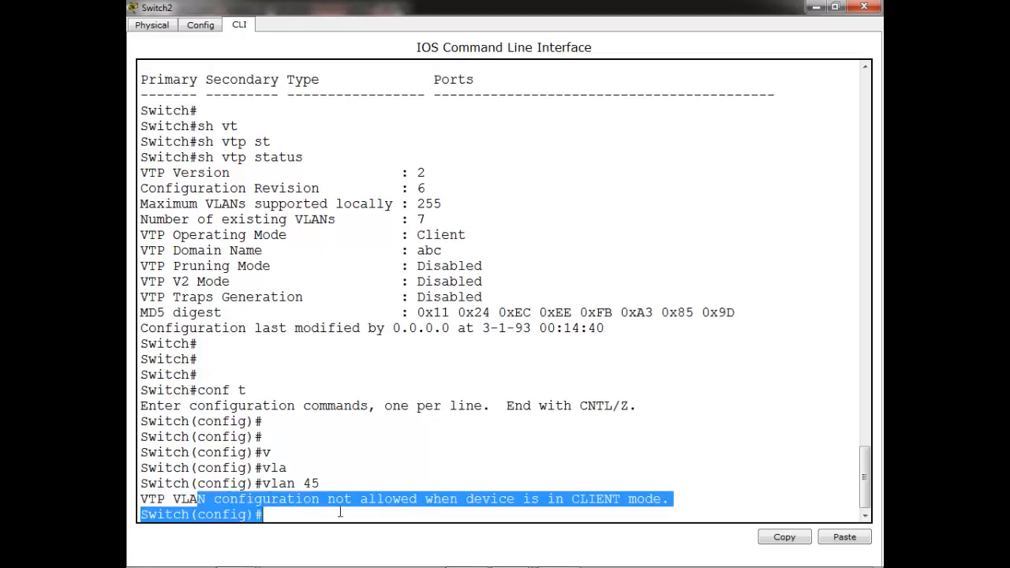
left_click(629, 498)
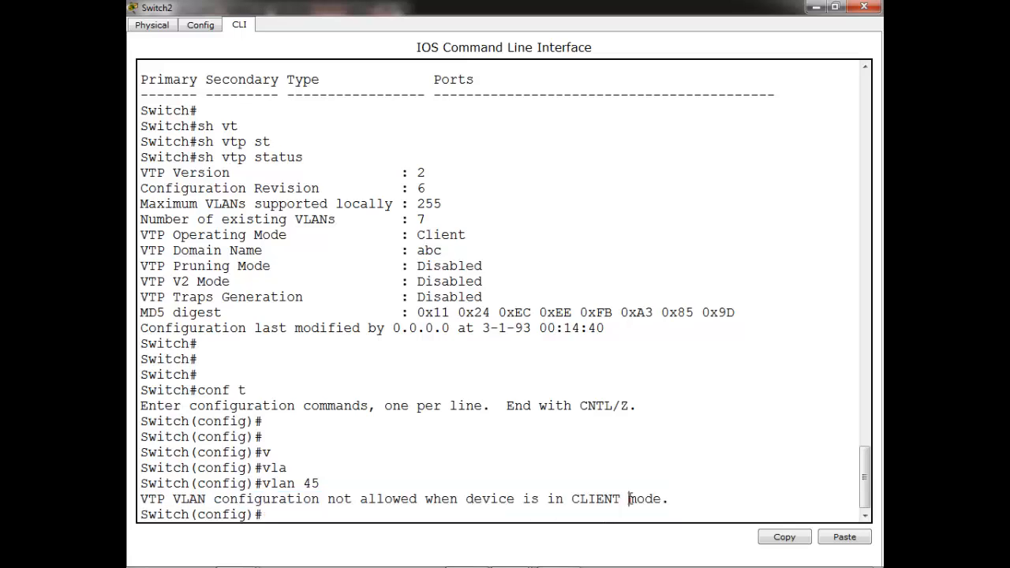
left_click(815, 7)
Open Switch1's console full-screen and enter privileged and global configuration modes
left_click(472, 328)
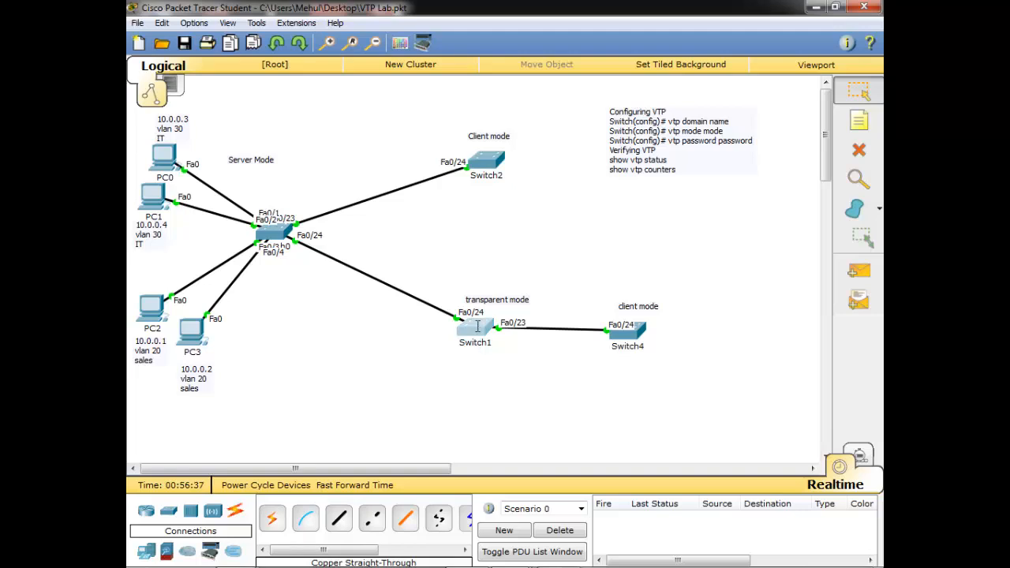
double_click(472, 97)
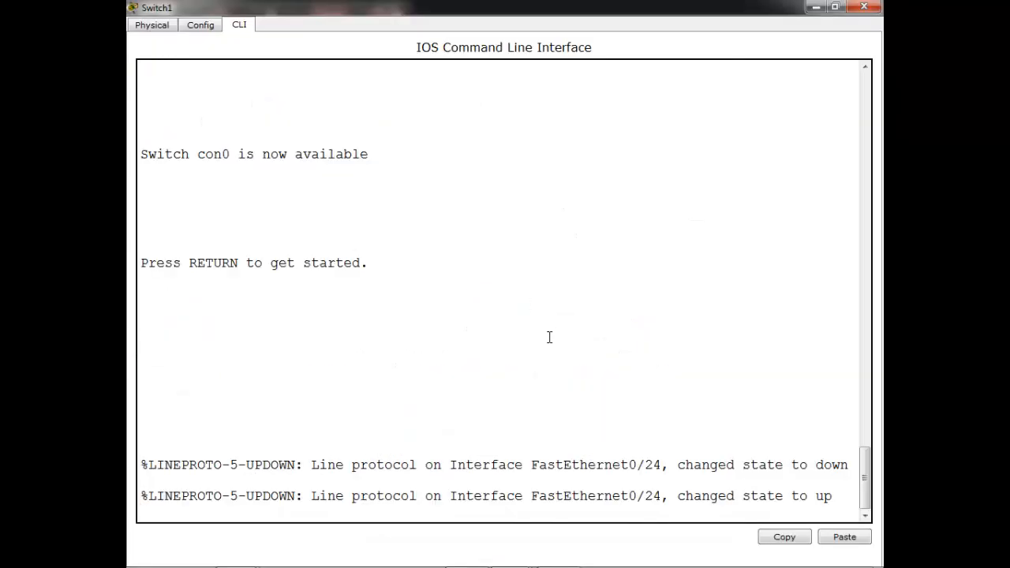
key("Return")
key("Return")
key("Return")
type("en")
key("Return")
key("Return")
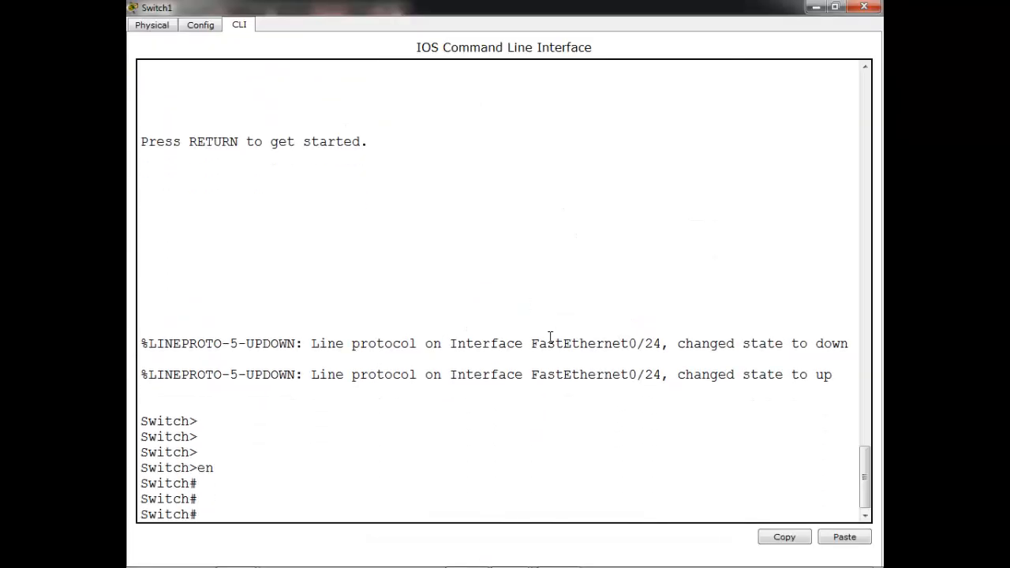
type("conf t")
key("Return")
key("Return")
key("Return")
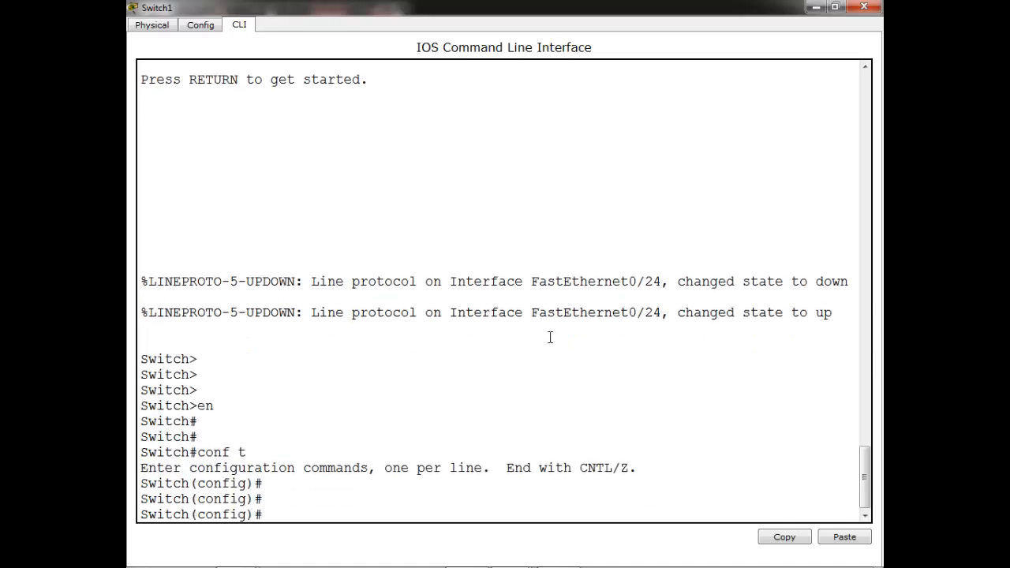
Set Switch1's VTP domain to abc and enter the VTP password
type("v")
key("Tab")
type("t")
key("Tab")
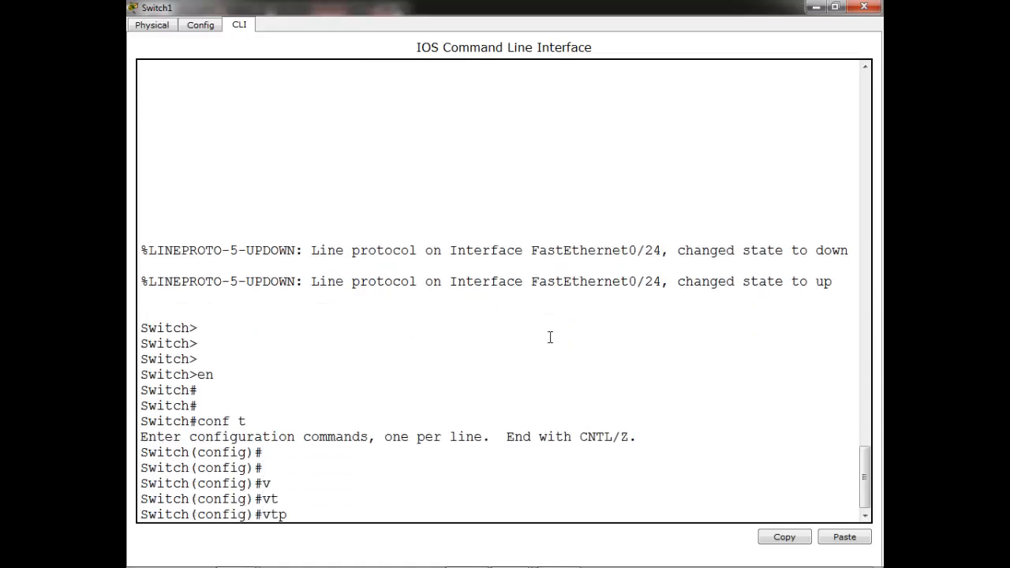
type("do")
key("Tab")
type("abc")
key("Return")
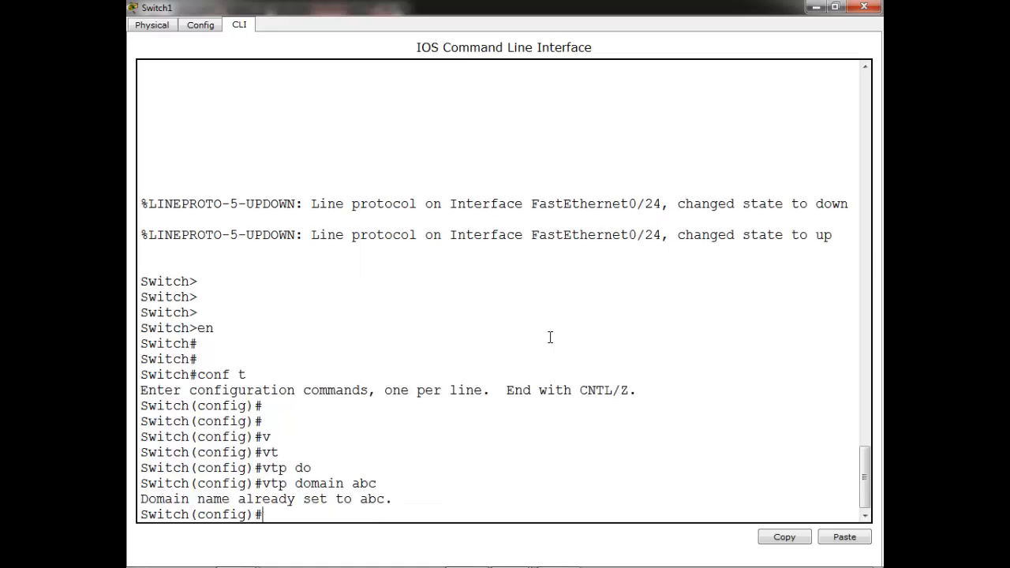
type("vt")
key("Tab")
type("pas")
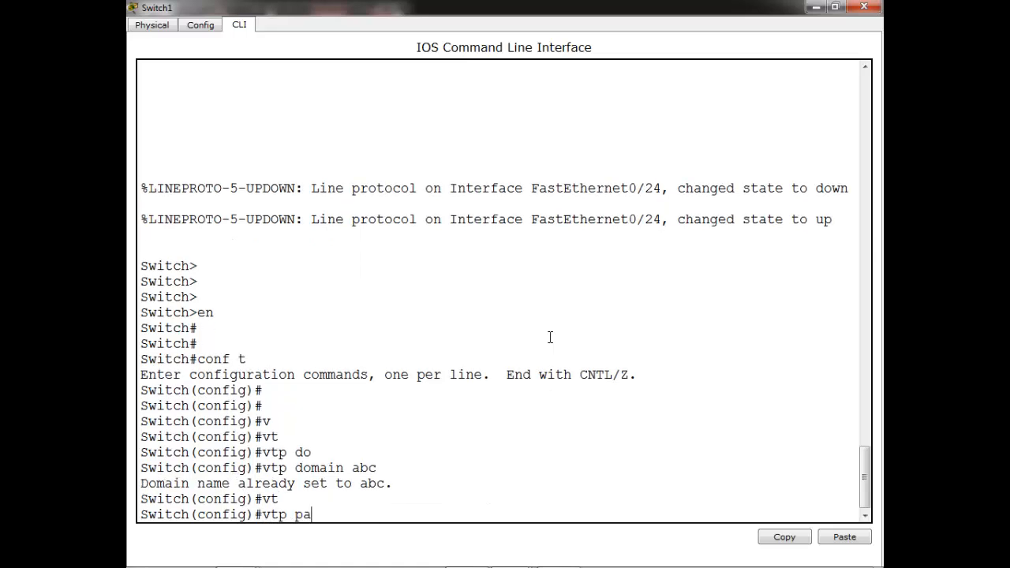
key("Tab")
type("ccna")
key("Return")
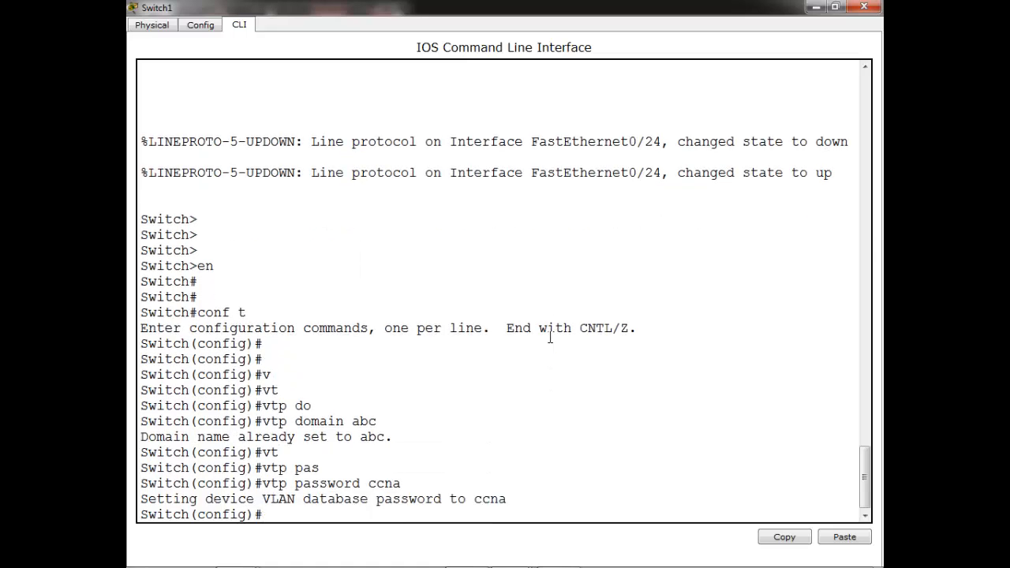
Put Switch1 in VTP transparent mode and exit configuration mode
type("vt")
key("Tab")
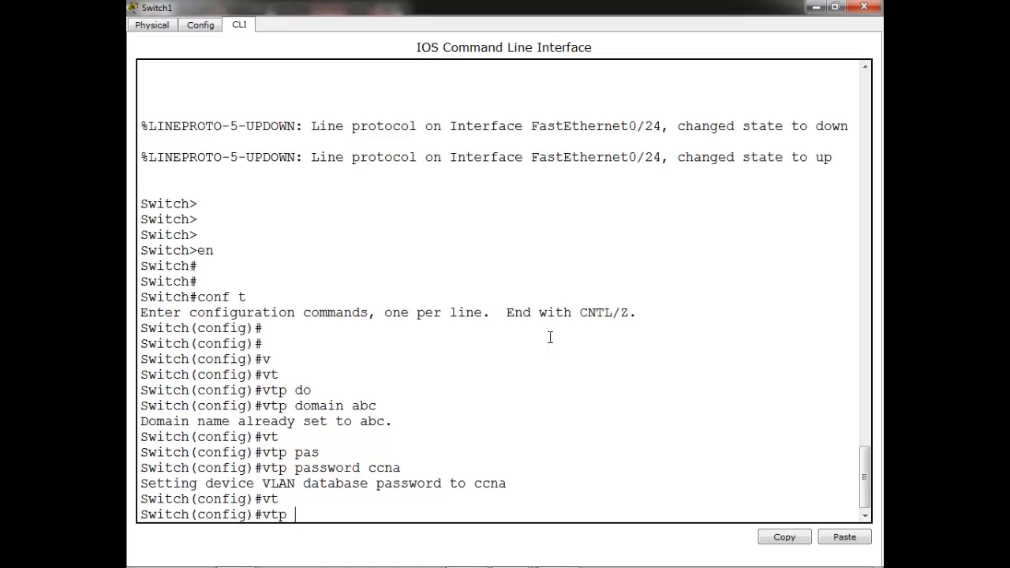
type("mo")
key("Tab")
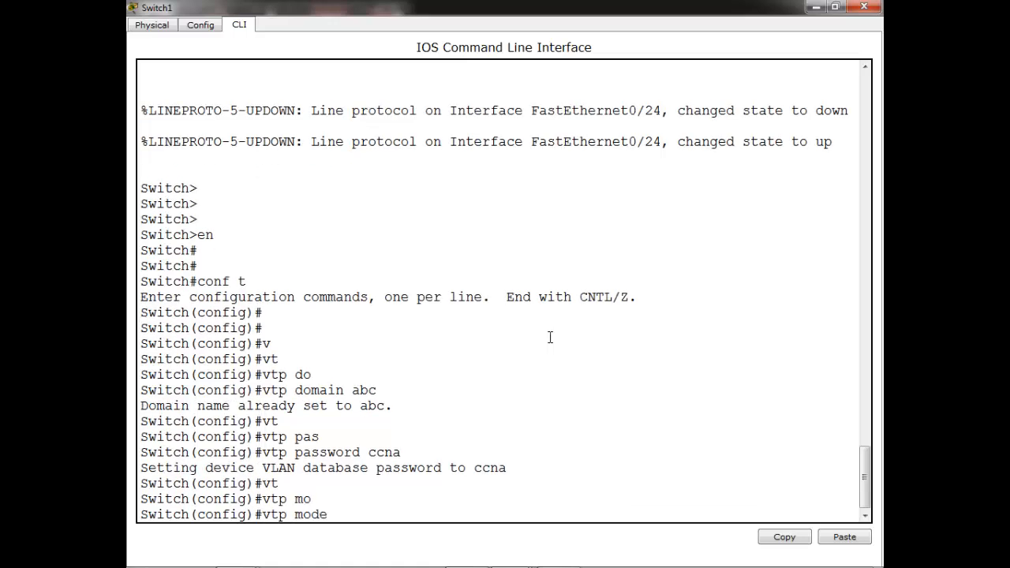
type("tr")
key("Tab")
key("Return")
key("Return")
key("Return")
key("Return")
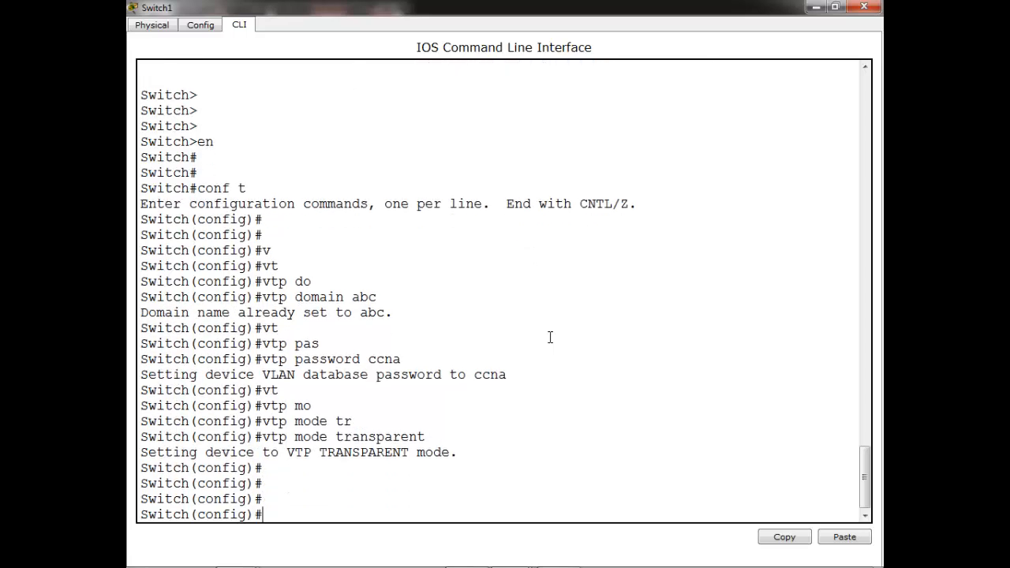
key("Return")
key("ctrl+z")
key("Return")
key("Return")
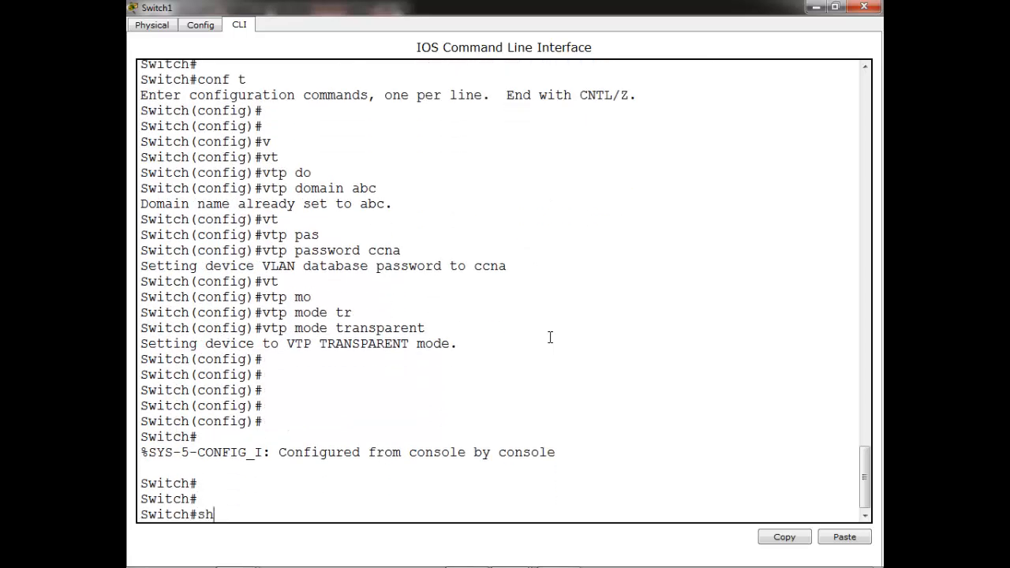
Run show vtp status on Switch1, highlighting Transparent mode and domain abc
type("sh vt")
key("Tab")
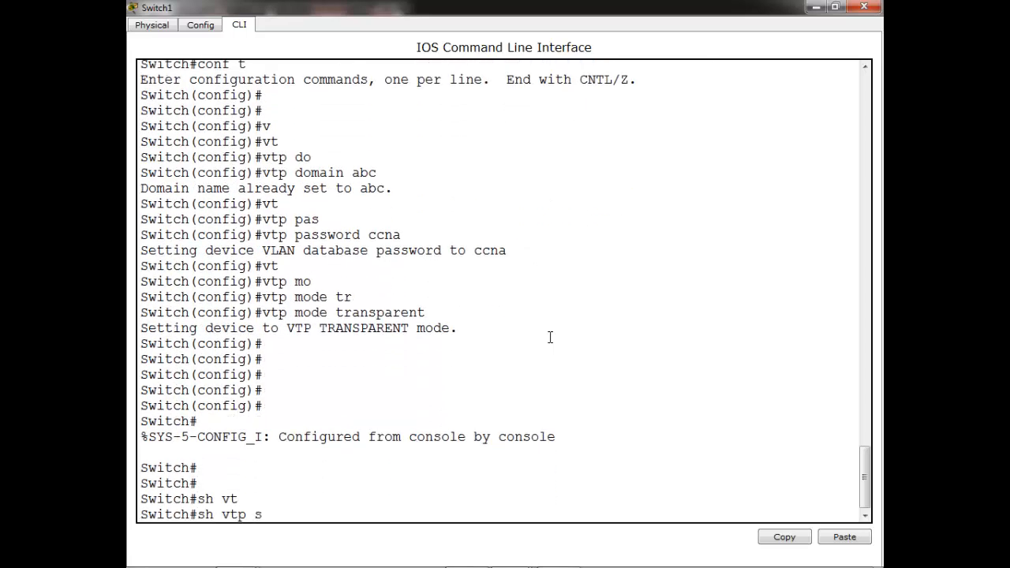
type("sta")
key("Tab")
key("Return")
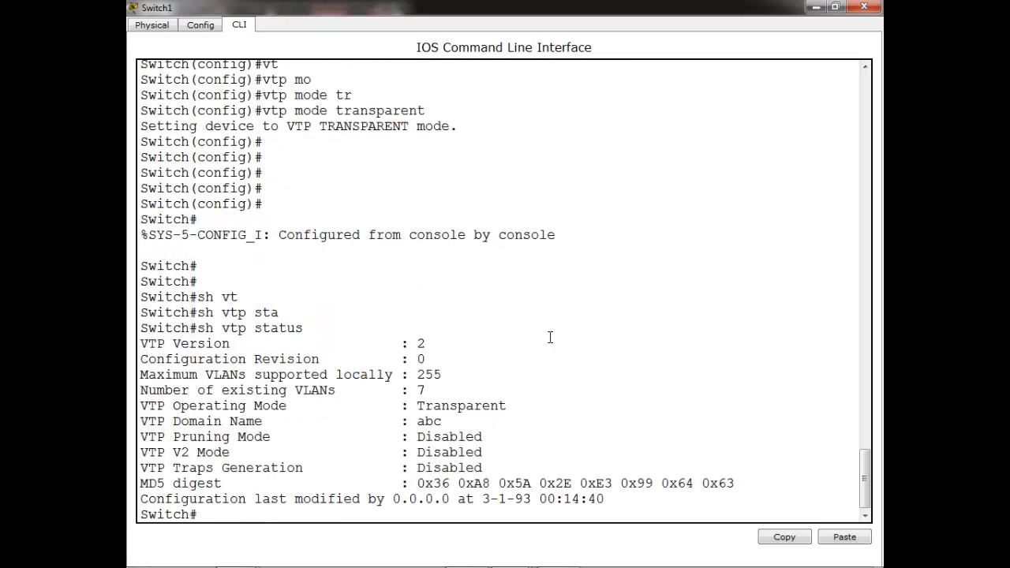
left_click_drag(418, 404, 463, 430)
key("Return")
key("Return")
key("Return")
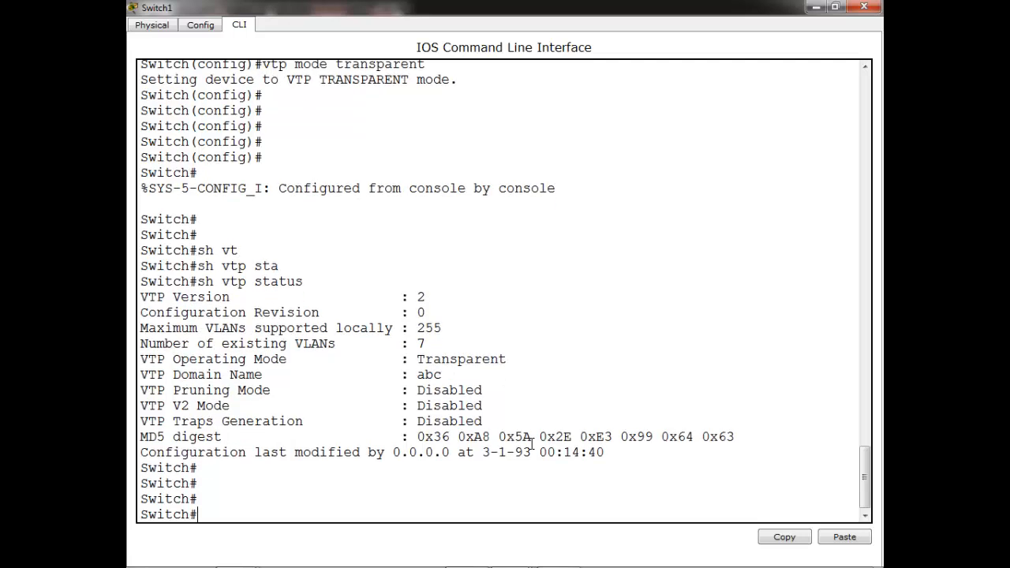
List Switch1's VLANs, highlight VLAN 20 sales and 30 IT, then close the window
type("sh vla")
key("Tab")
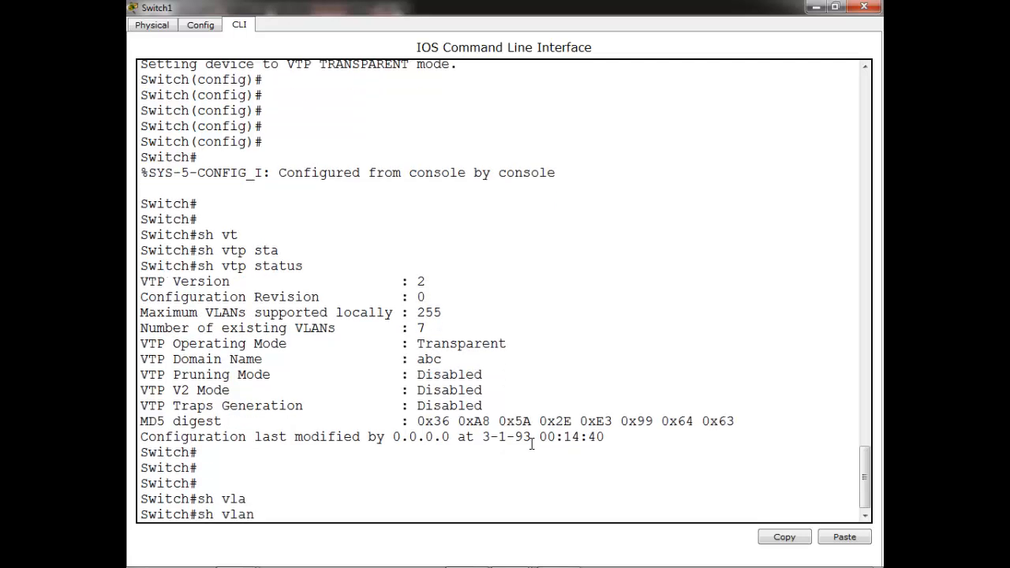
key("Return")
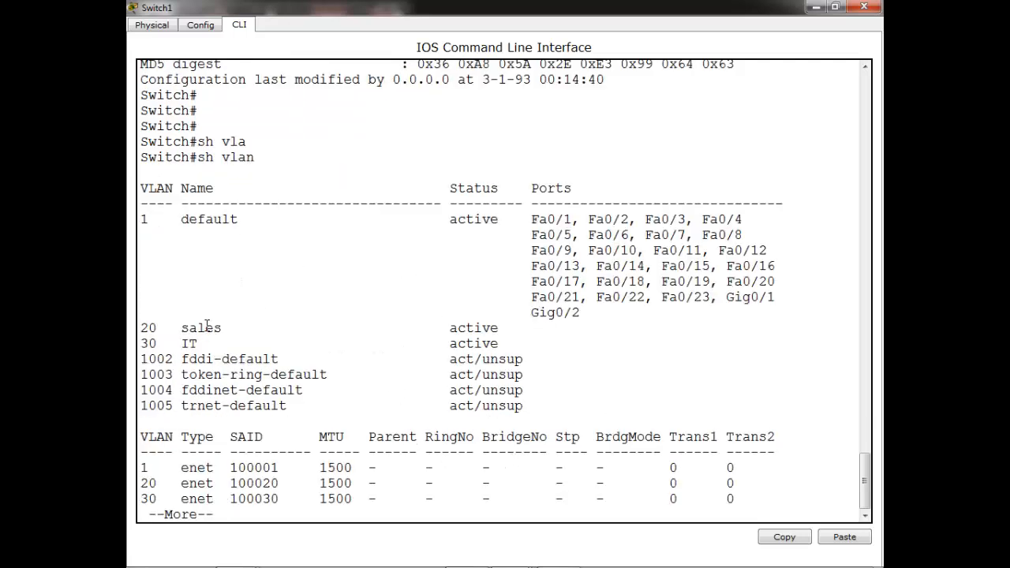
key("Return")
key("Return")
key("Return")
key("Return")
key("Return")
key("Return")
key("Return")
key("Return")
key("Return")
key("Return")
key("Return")
key("Return")
key("Return")
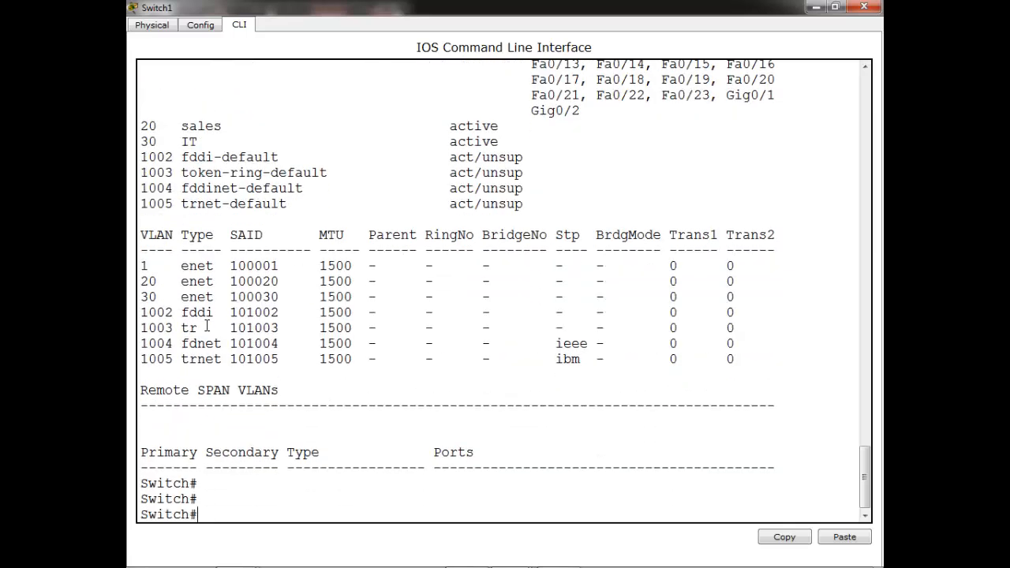
key("Up")
key("Return")
key("Return")
key("Return")
key("Return")
key("Return")
key("Return")
key("Return")
key("Return")
key("Return")
key("Return")
key("Return")
key("Return")
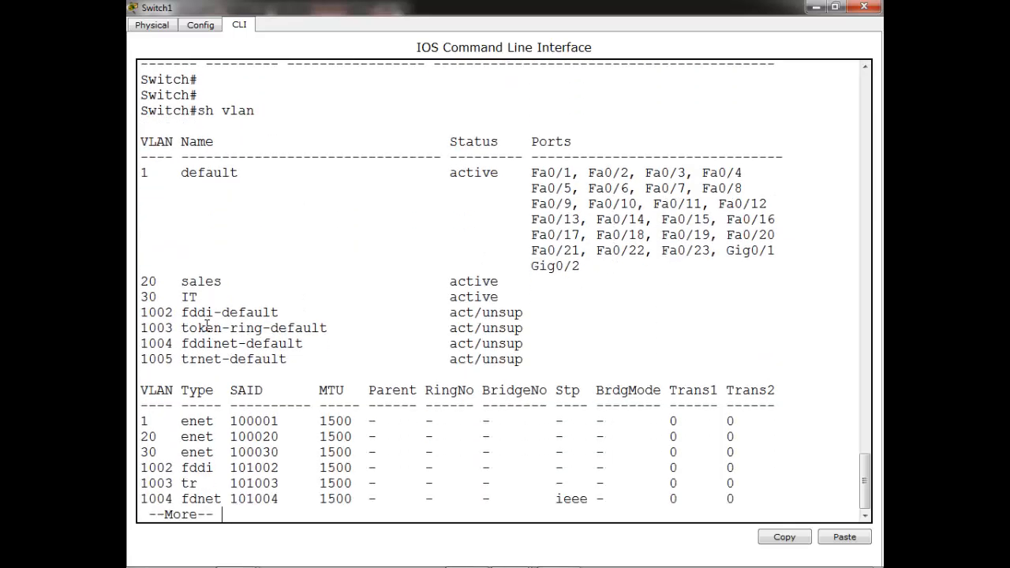
key("Return")
key("Return")
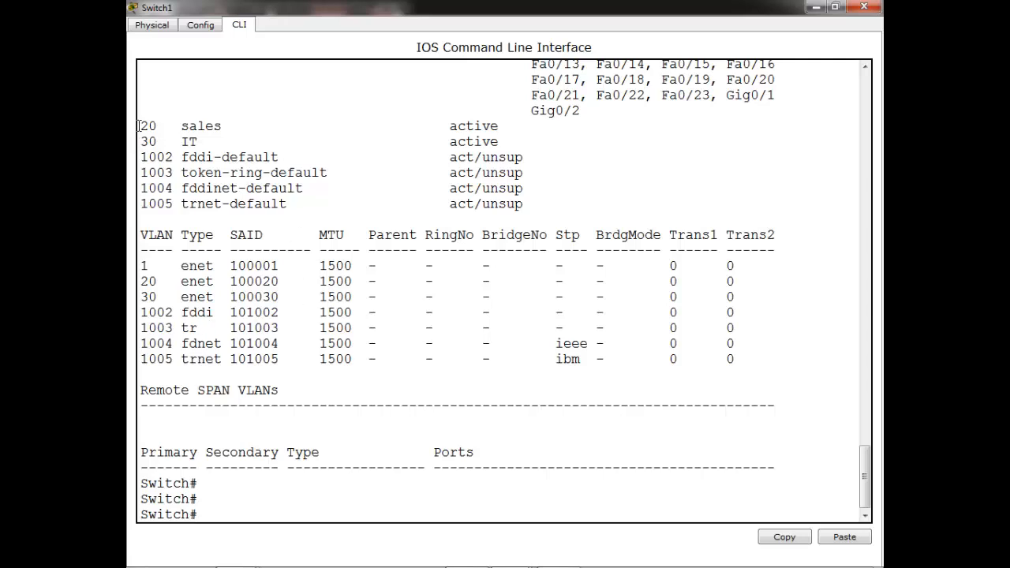
left_click_drag(138, 122, 450, 142)
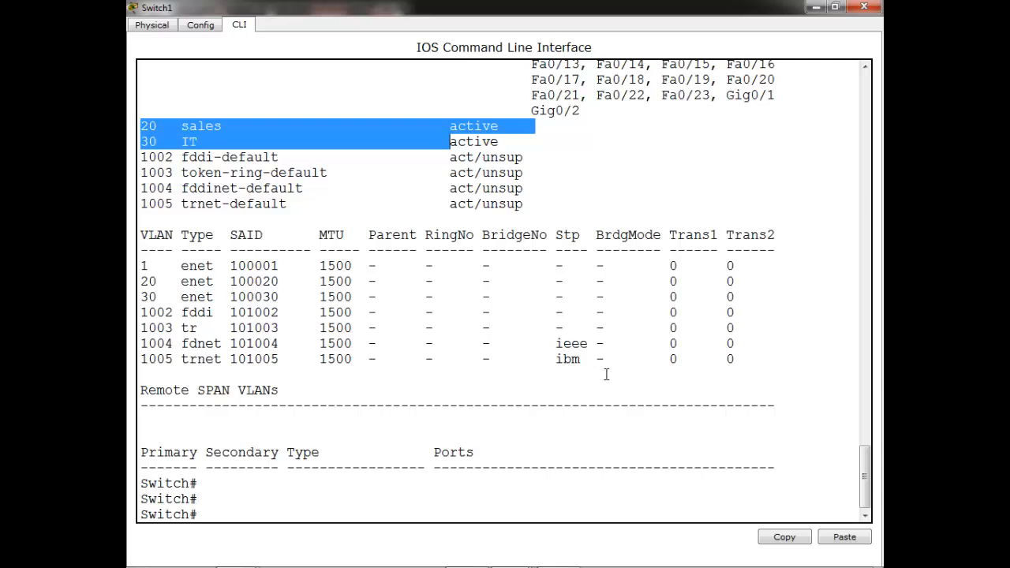
key("Return")
key("Return")
key("Return")
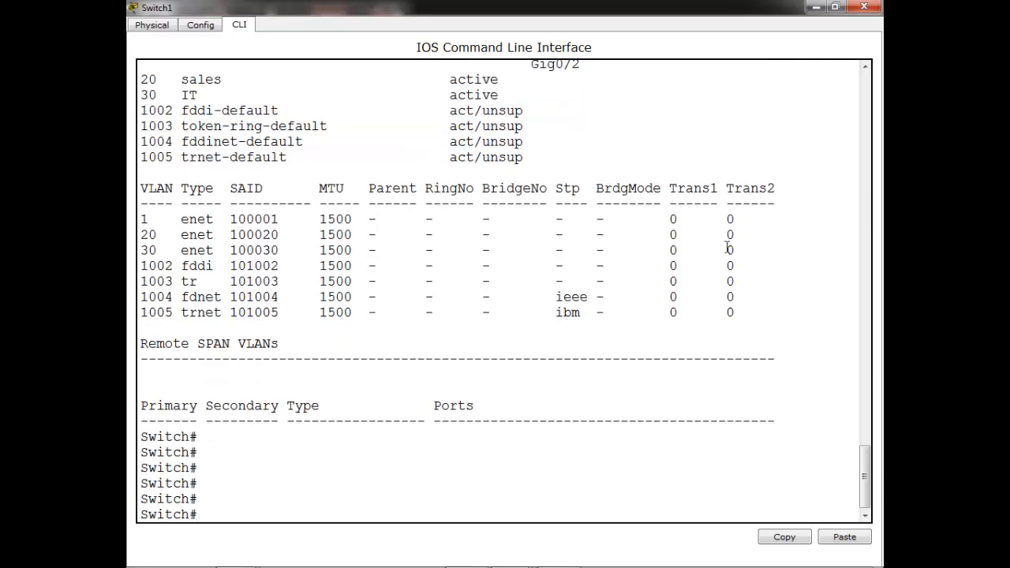
left_click(816, 7)
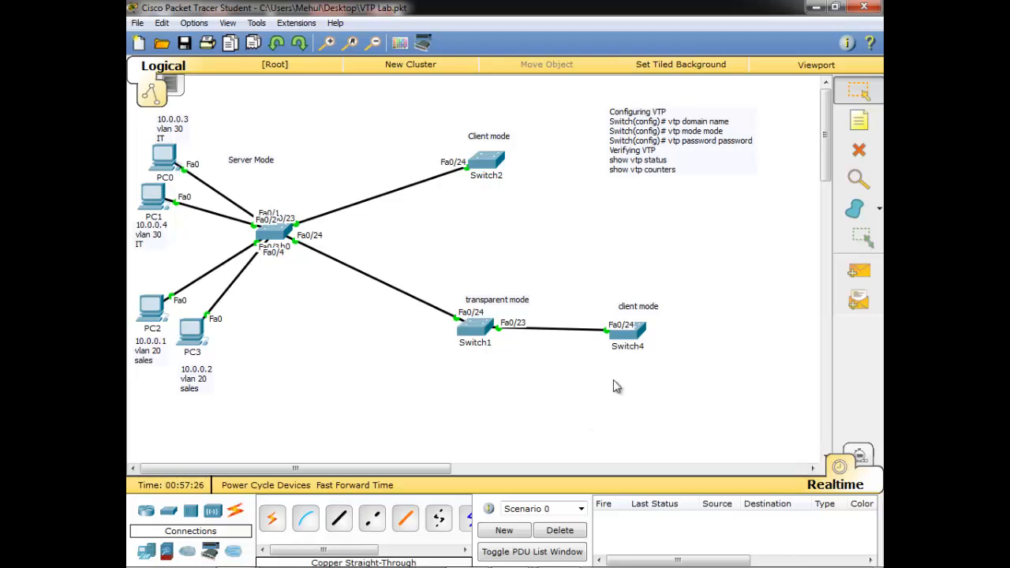
Open Switch4's console full-screen and enter privileged and global configuration modes
left_click(627, 332)
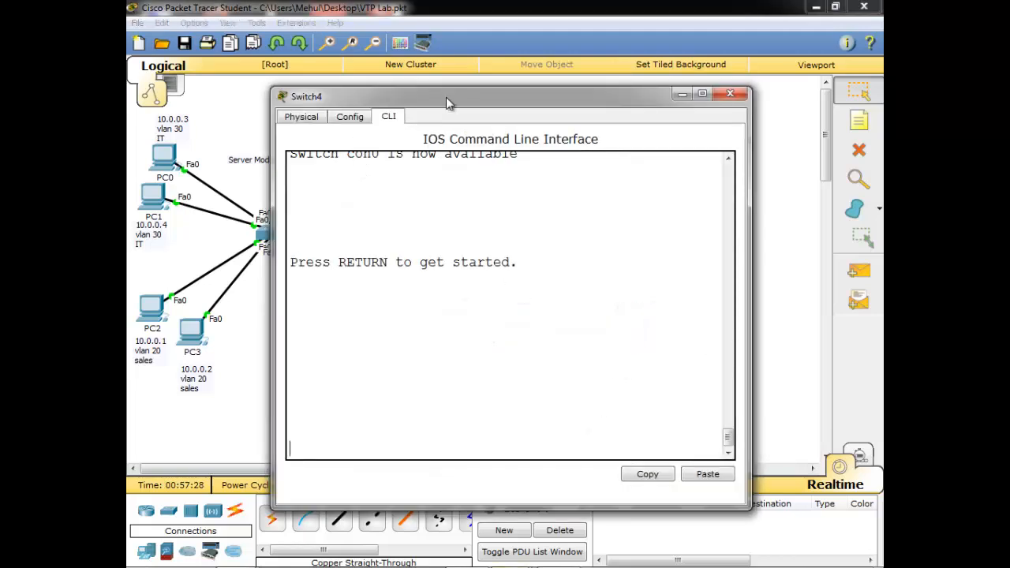
double_click(446, 97)
key("Return")
key("Return")
key("Return")
key("Return")
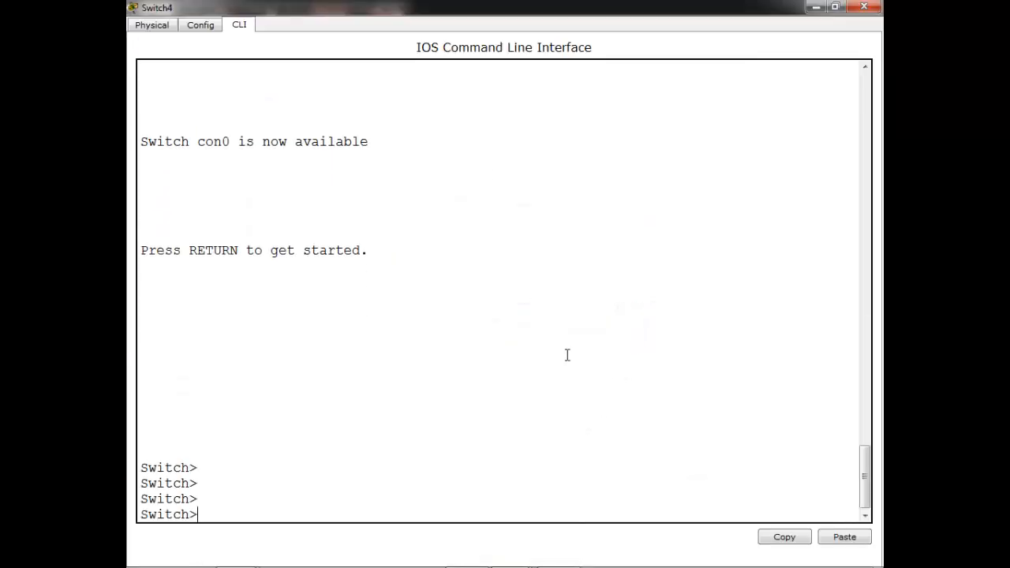
type("en")
key("Return")
key("Return")
key("Return")
type("con")
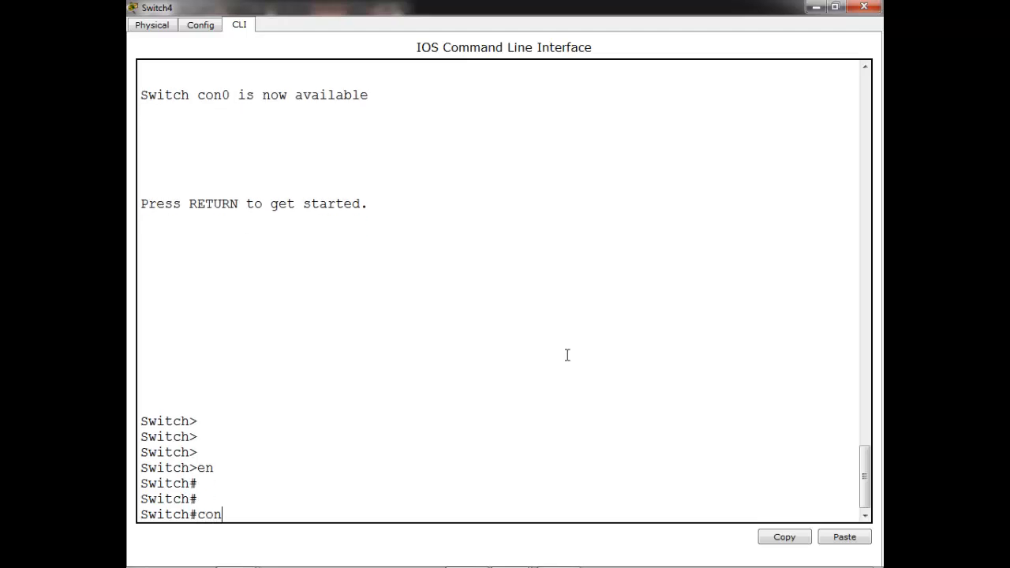
type("f t")
key("Return")
key("Return")
key("Return")
Set Switch4 to VTP client mode in domain abc
type("vt")
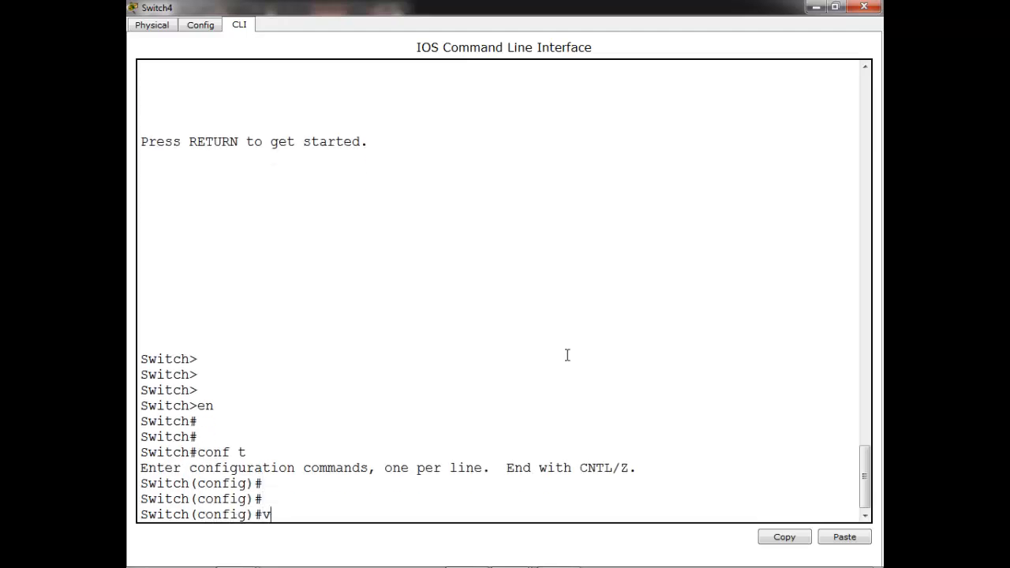
key("Tab")
type("mo")
key("Tab")
type("cl")
key("Tab")
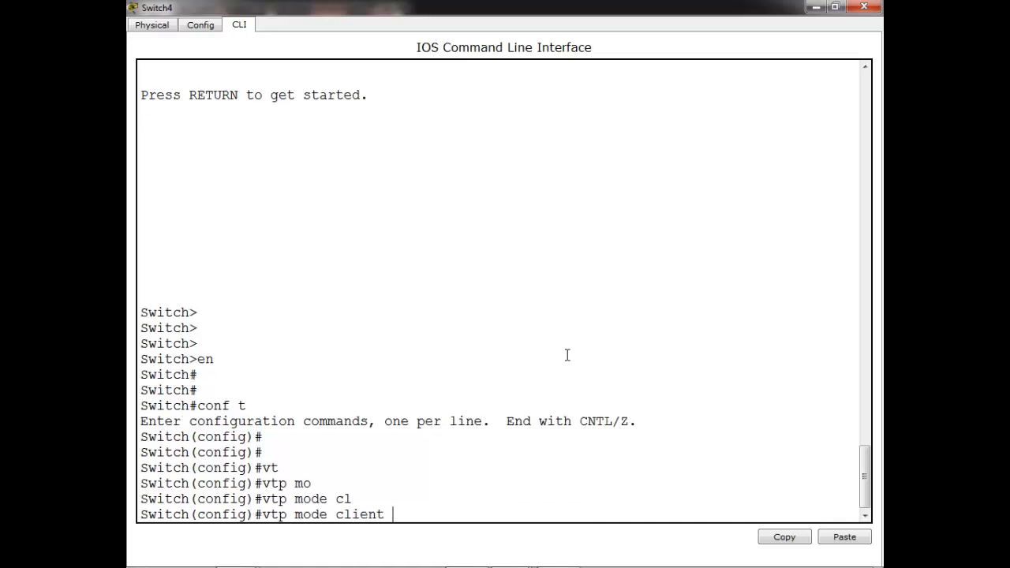
key("Return")
key("Return")
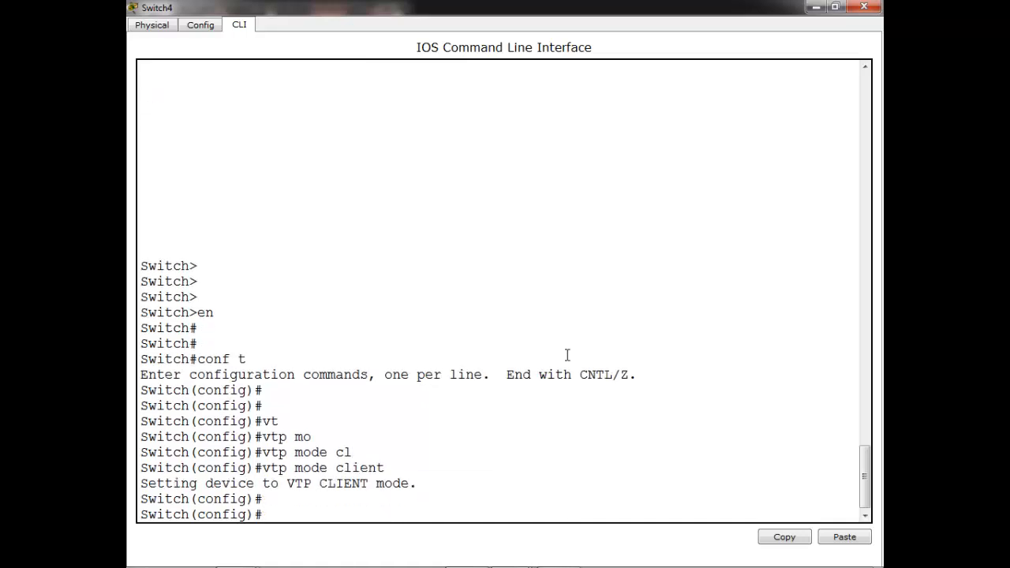
type("vt")
key("Tab")
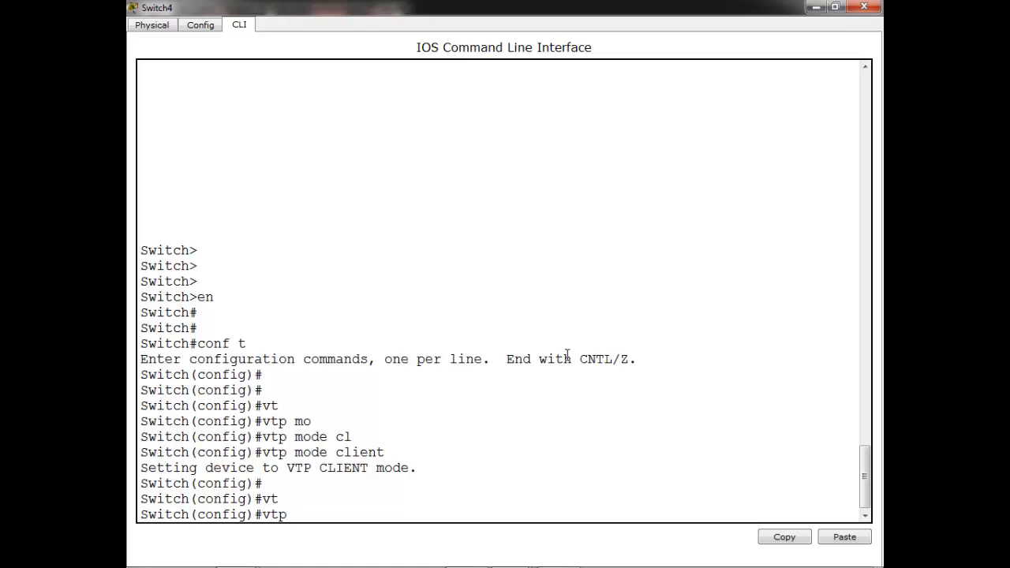
type("do")
key("Tab")
type("a")
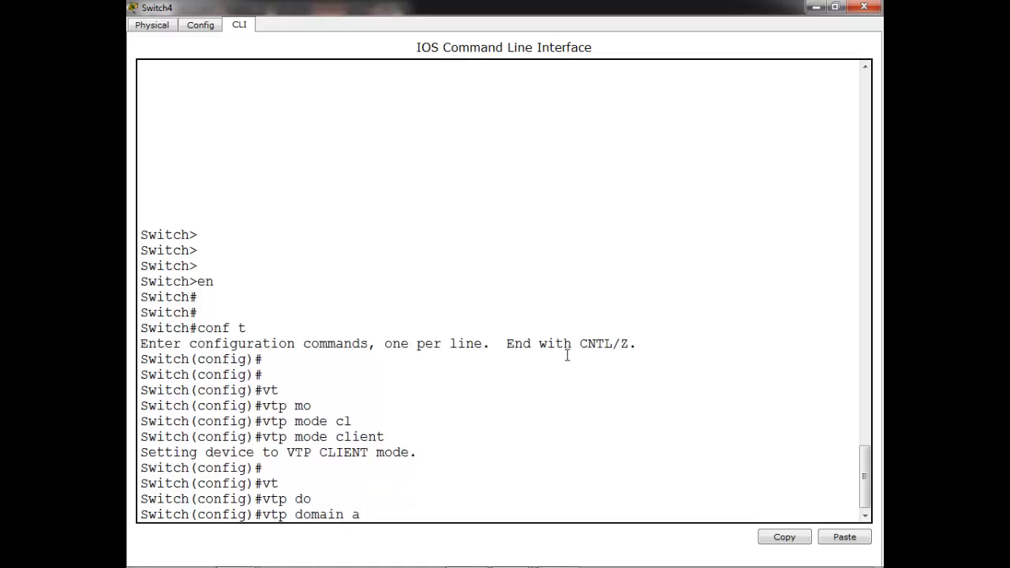
type("bc")
key("Return")
Enter Switch4's VTP password, exit configuration mode and close the device window
type("vt")
key("Tab")
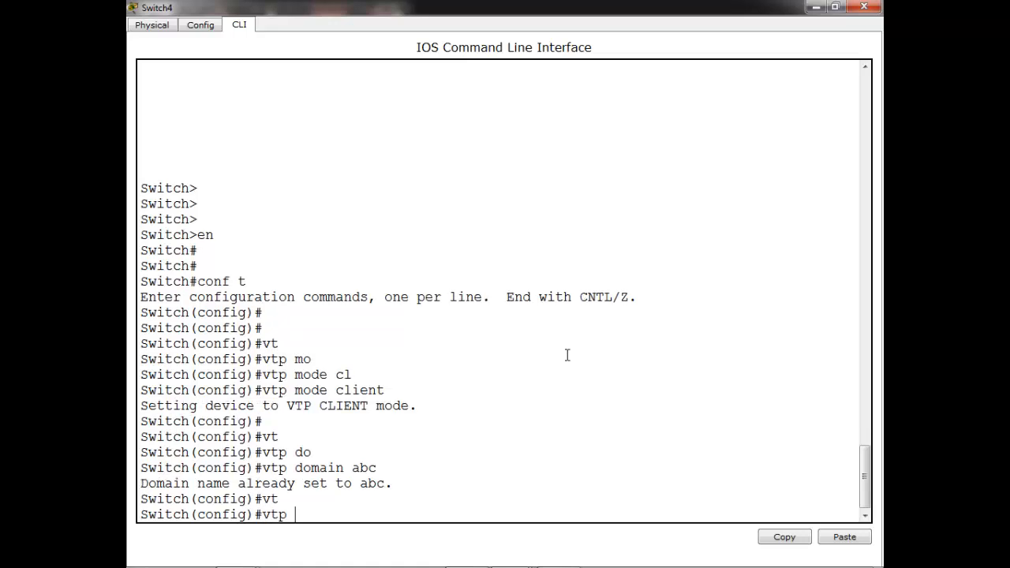
type("pass")
key("Tab")
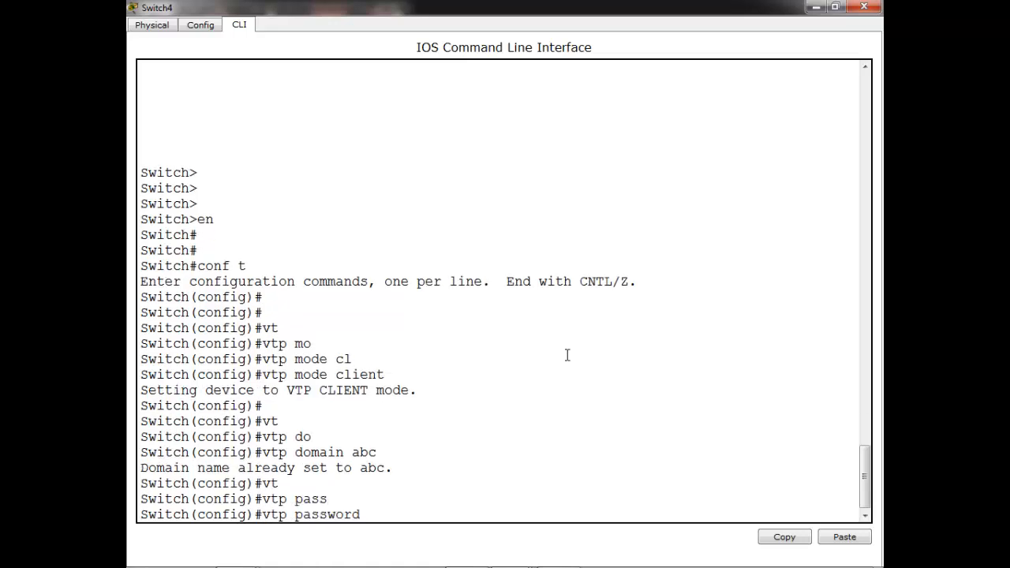
type("cc")
key("Tab")
type("na")
key("Return")
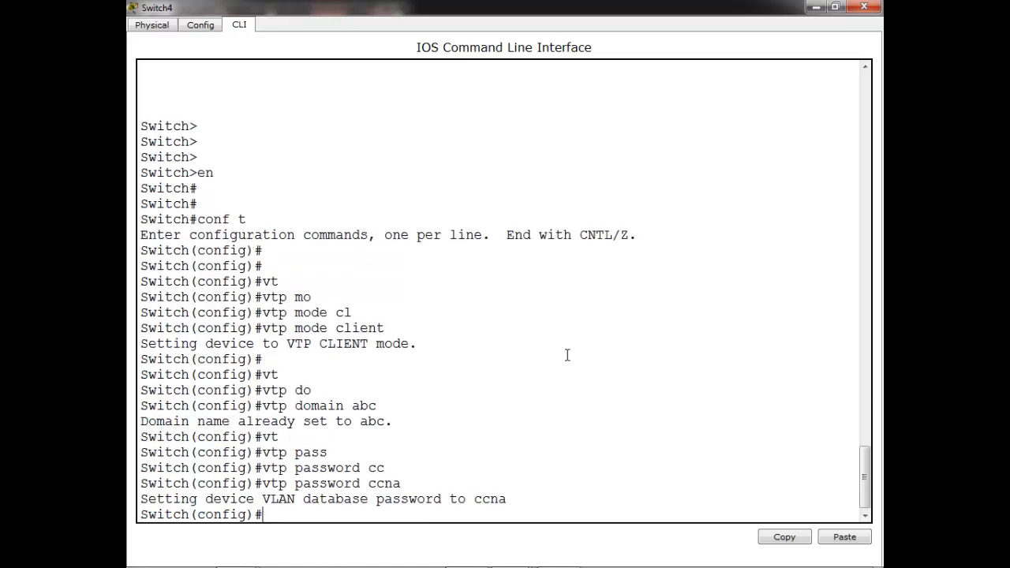
key("Return")
key("Return")
key("ctrl+z")
key("Return")
key("Return")
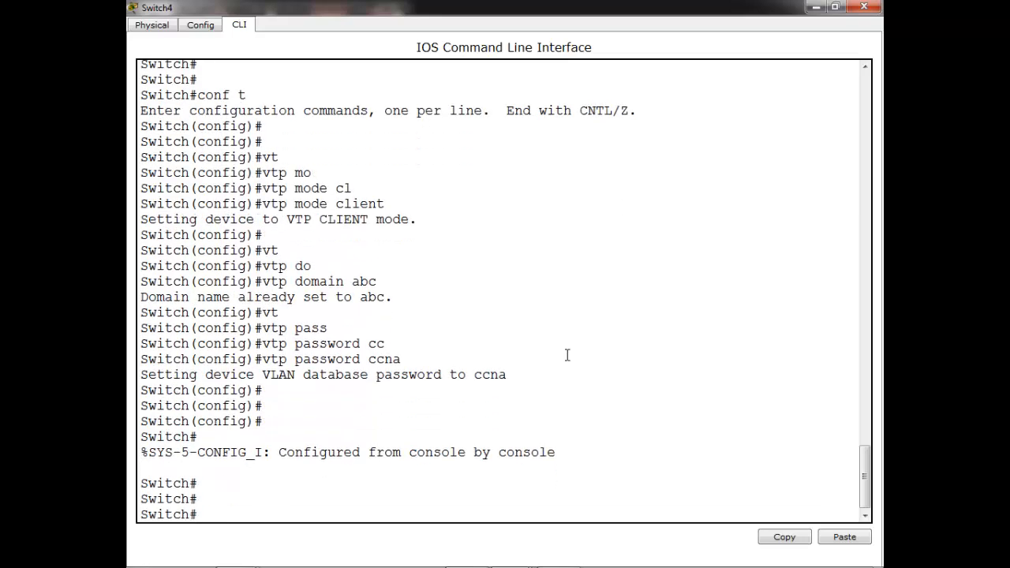
left_click(810, 11)
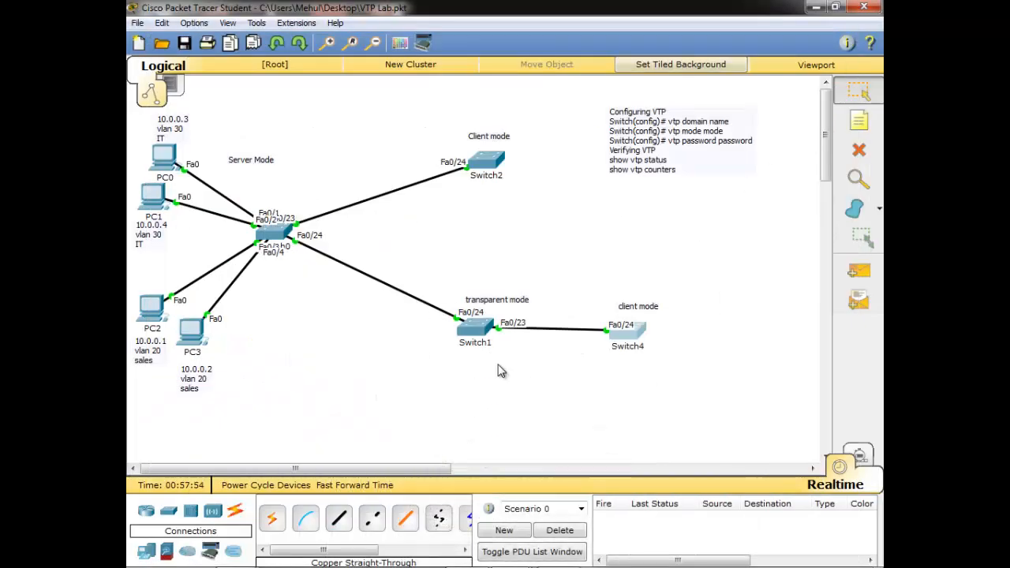
Open Switch1's console full-screen and enter global configuration mode with conf t
left_click(491, 330)
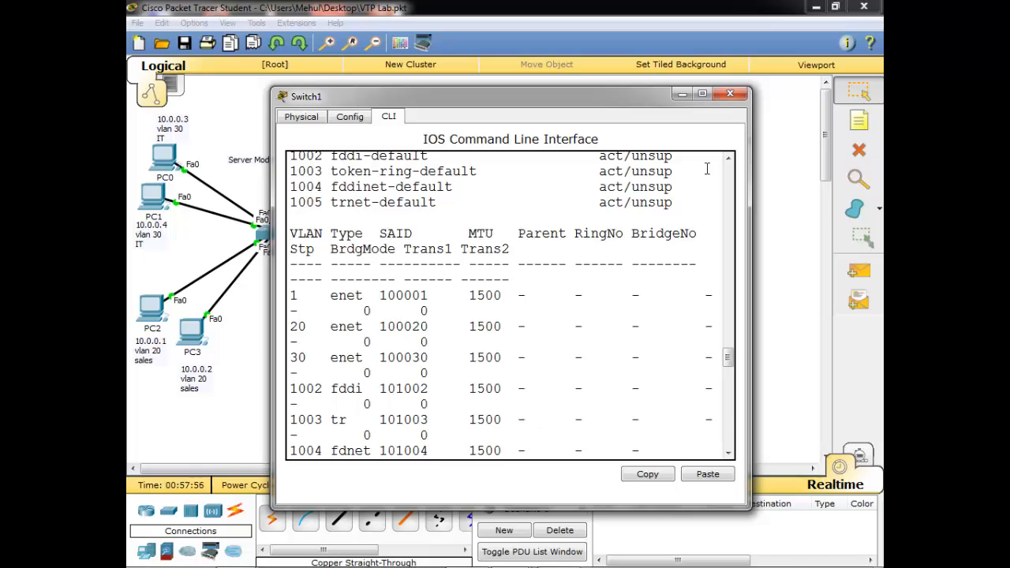
left_click(683, 98)
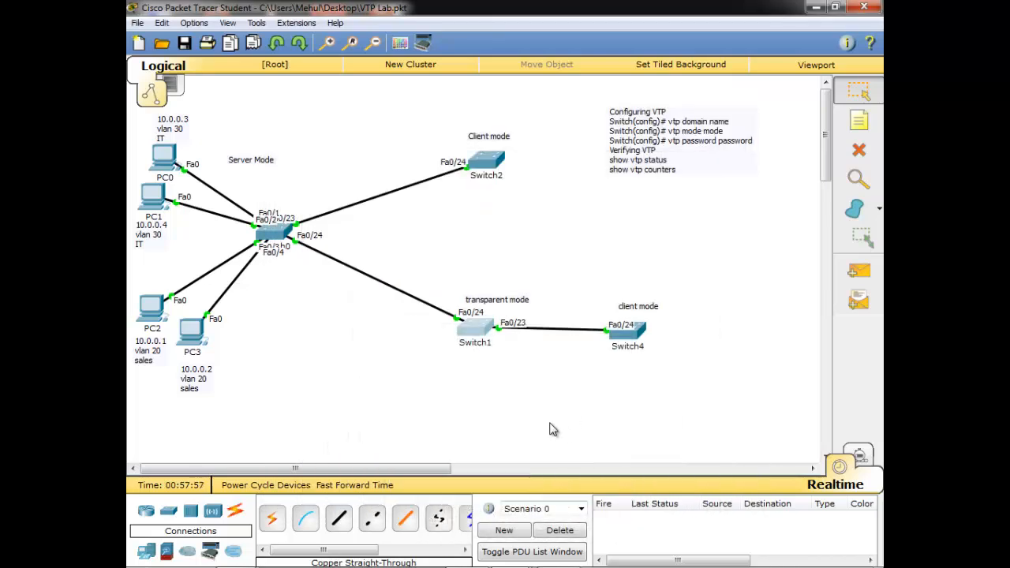
left_click(480, 327)
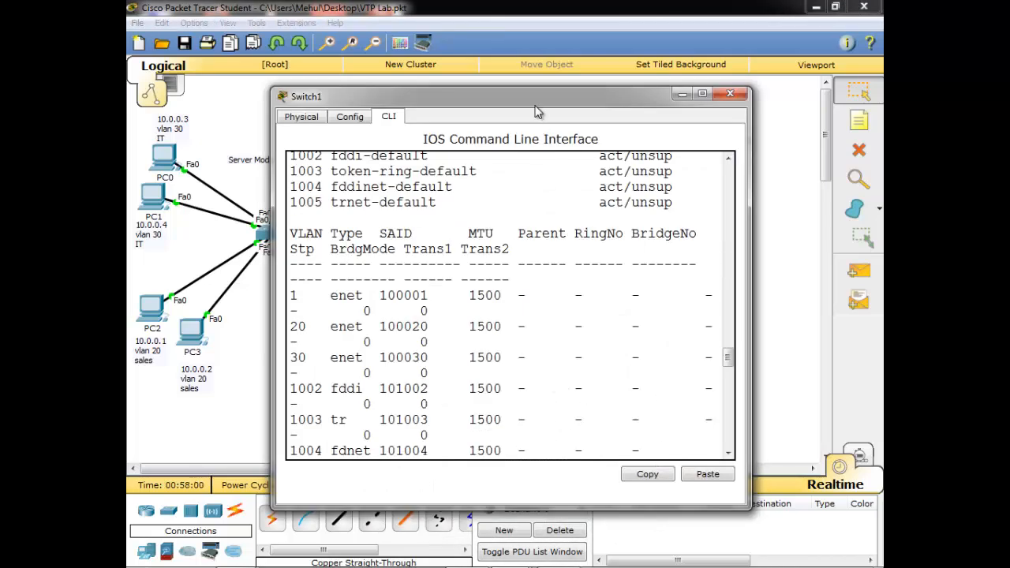
double_click(535, 104)
left_click(600, 332)
type("co")
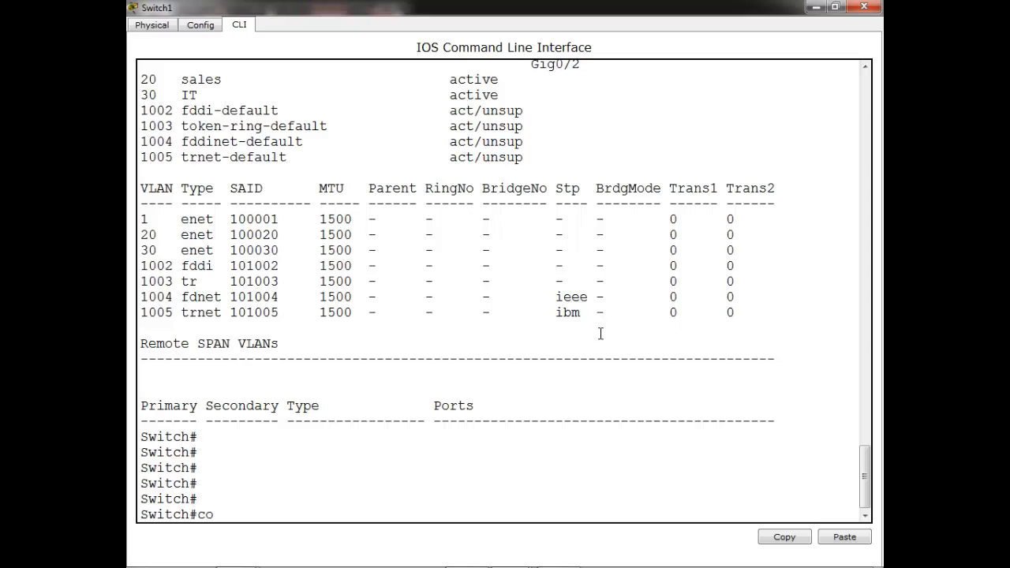
type("nf t")
key("Return")
key("Return")
Make interface FastEthernet0/23 a trunk with switchport mode trunk
key("Return")
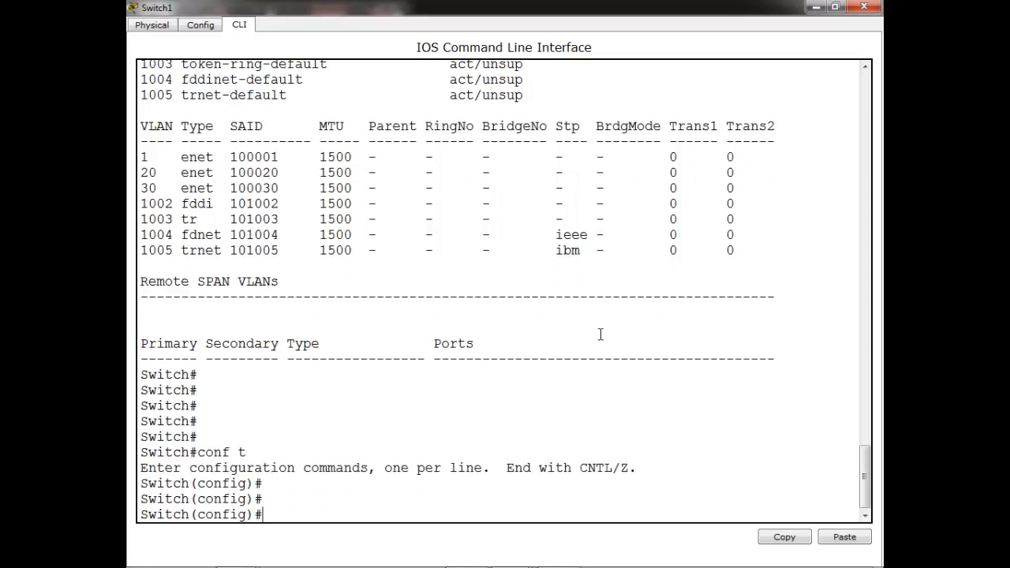
type("int f0/23")
key("Return")
type("sw")
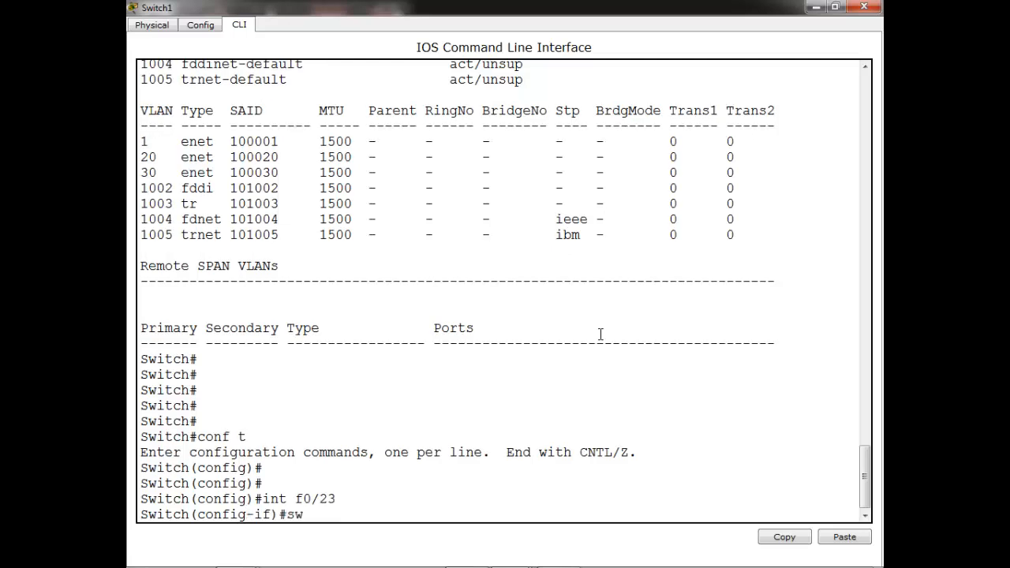
type("i")
key("Tab")
type("mo")
key("Tab")
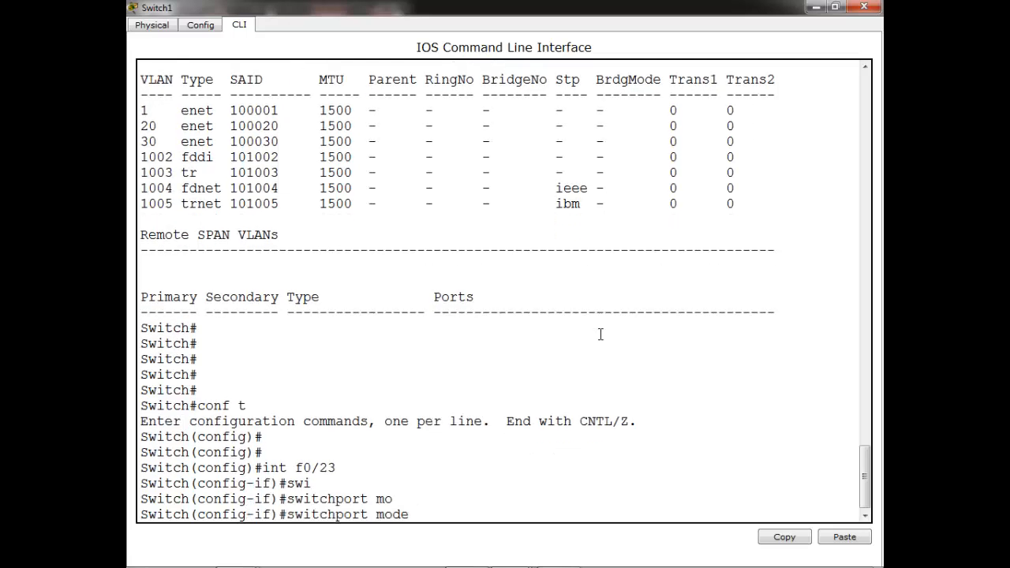
type("tr")
key("Tab")
key("Return")
key("Return")
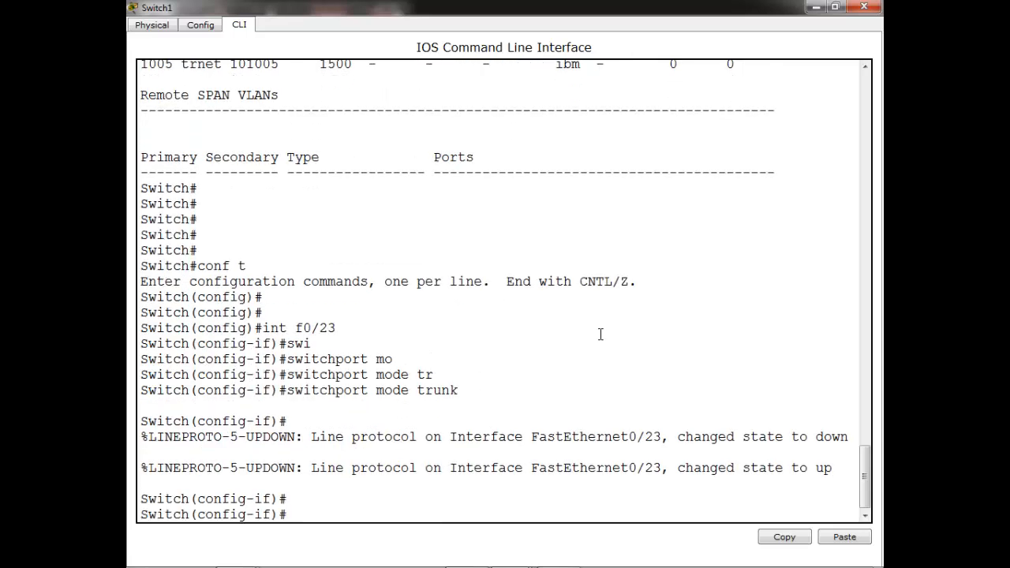
Close Switch1's console and open Switch4's console full-screen
left_click(864, 7)
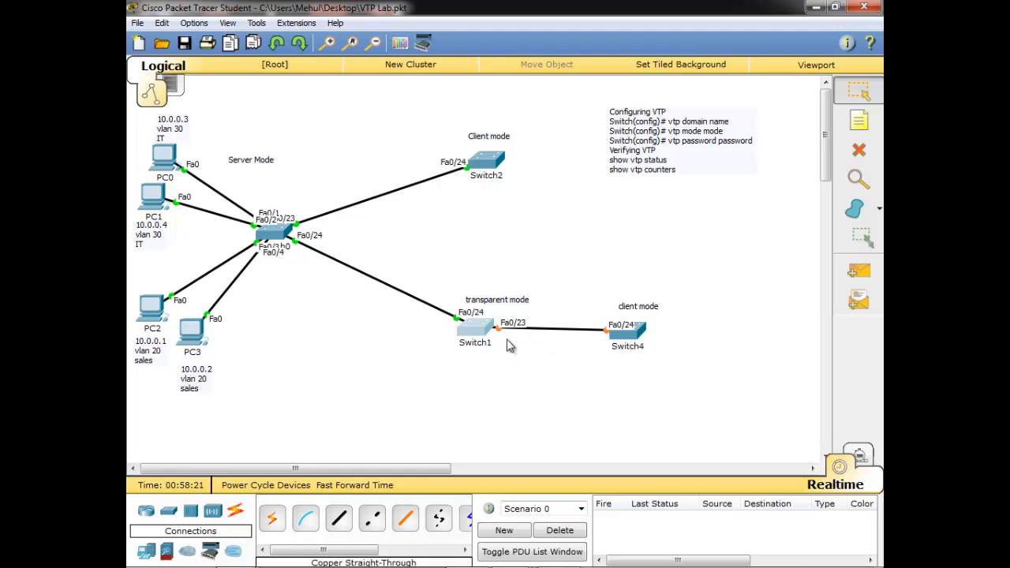
left_click(633, 331)
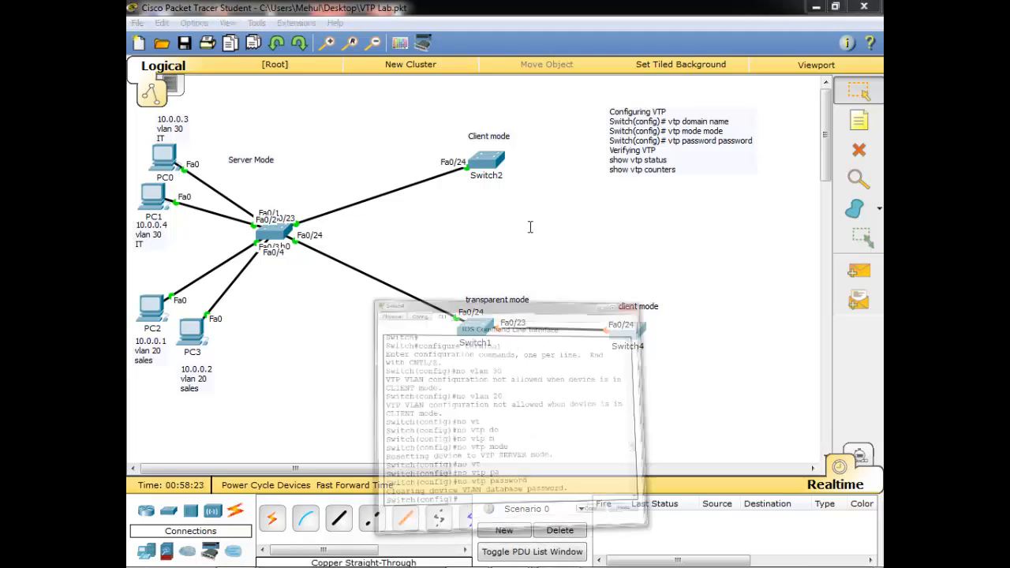
double_click(488, 107)
left_click(545, 252)
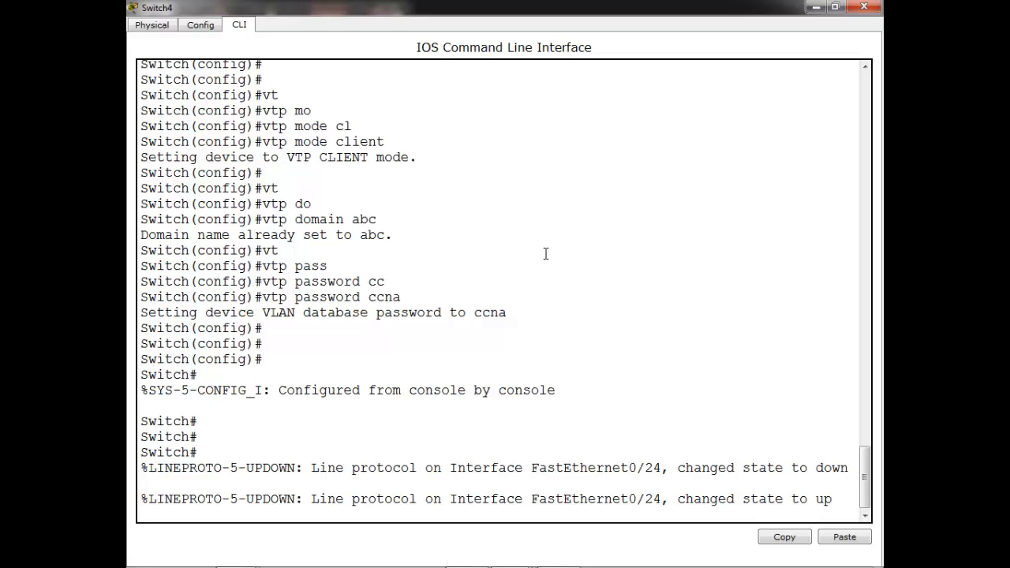
key("Return")
key("Return")
key("Return")
key("Return")
key("Return")
Run show vtp status on Switch4 to confirm client mode in domain abc
type("sh v")
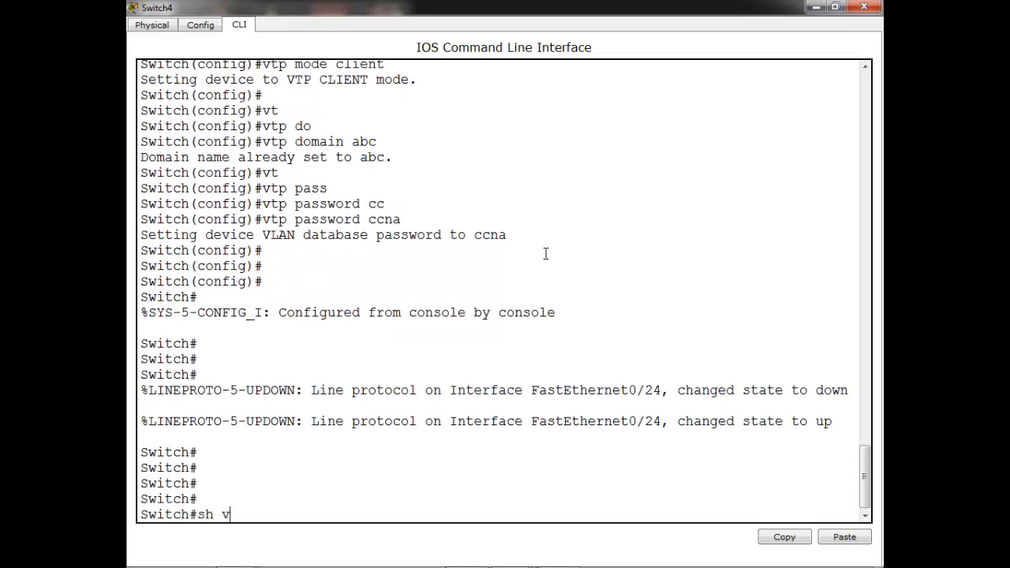
key("Tab")
type("t")
key("Tab")
type("s")
key("Tab")
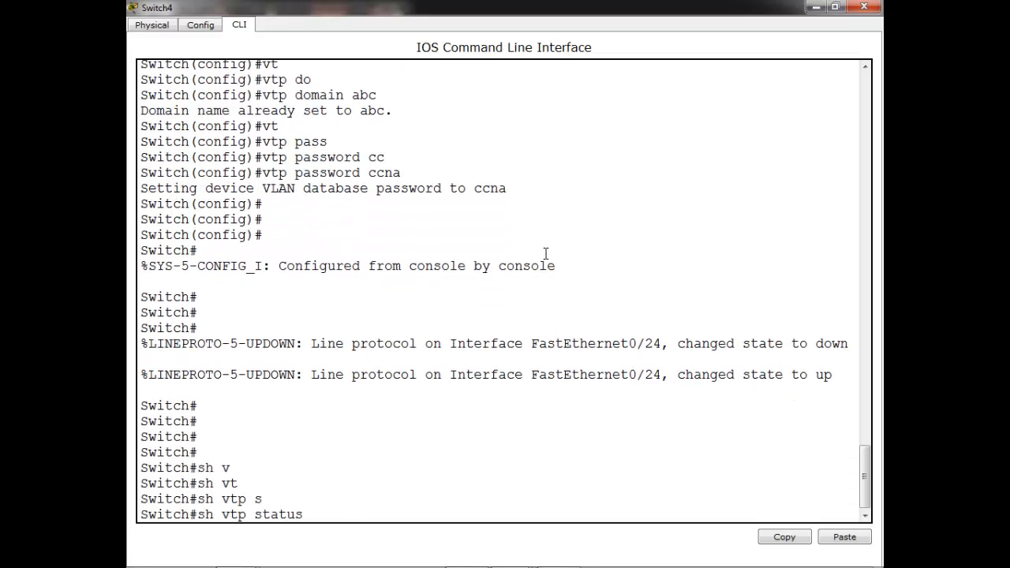
key("Return")
key("Return")
key("Return")
key("Return")
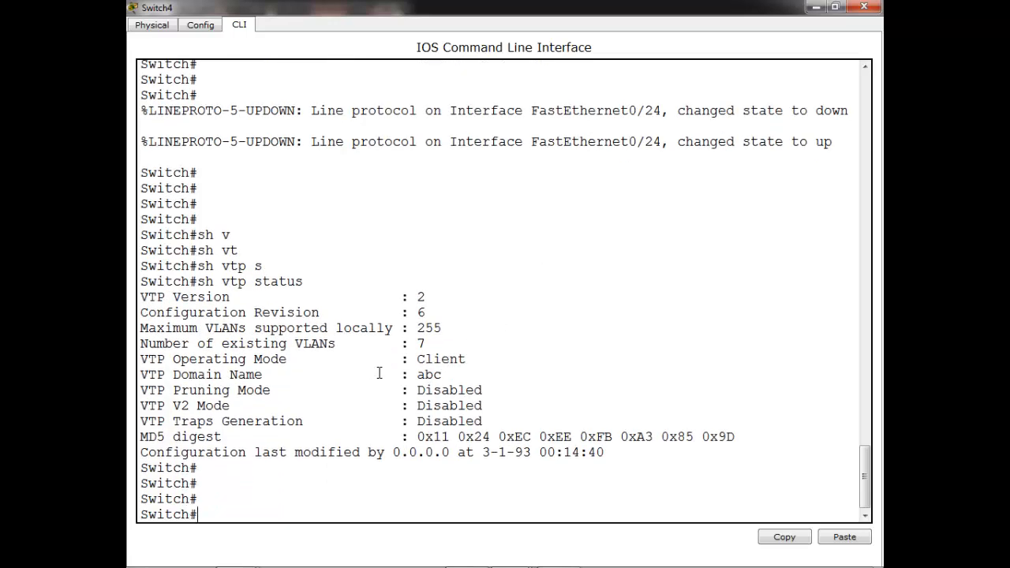
Run show vlan, highlight VLANs 20 sales and 30 IT, then close Switch4's console
type("sh vla")
key("Tab")
key("Return")
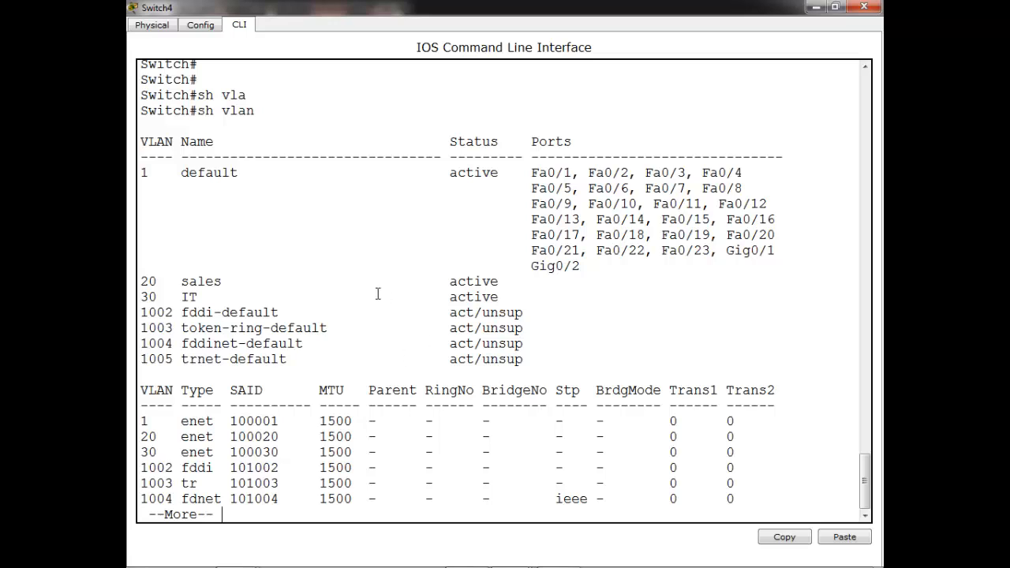
left_click_drag(143, 281, 514, 298)
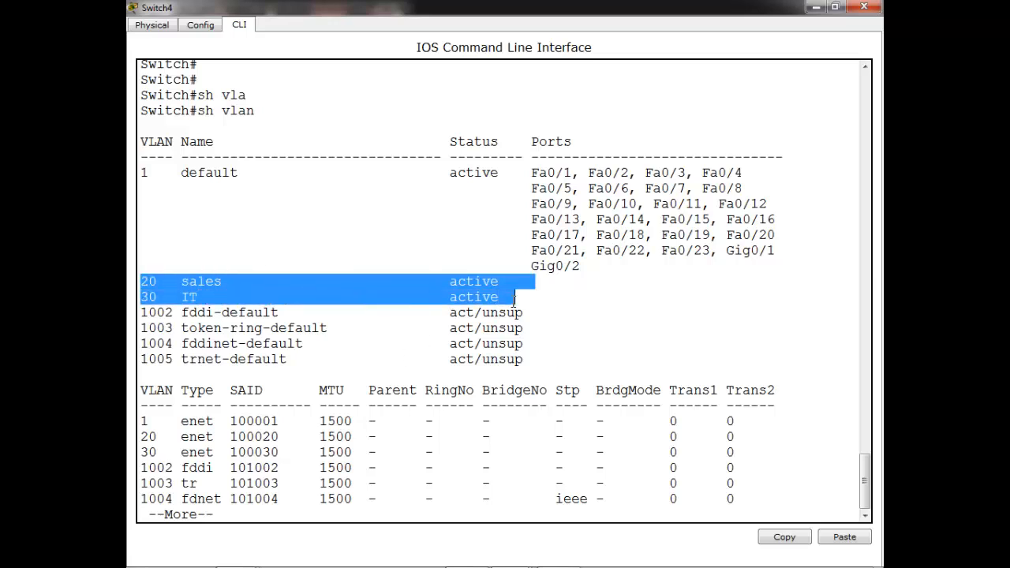
left_click(687, 293)
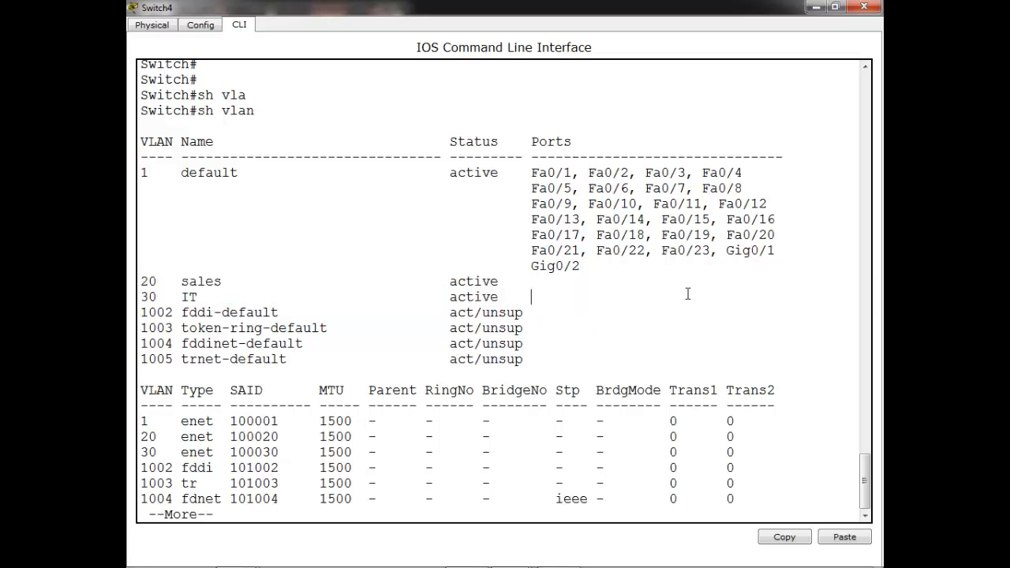
left_click(864, 7)
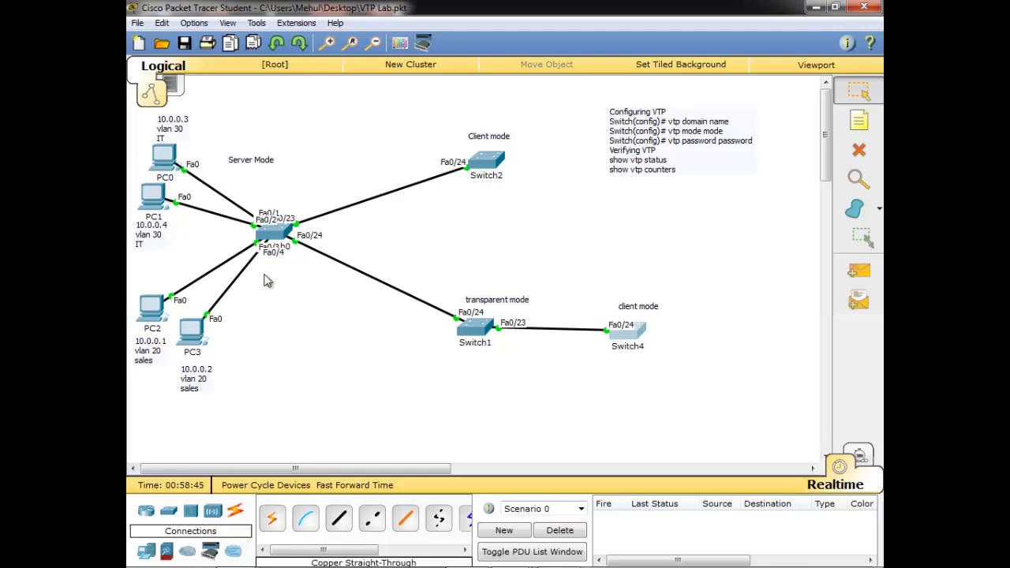
Open Switch0's console and enter global configuration mode with conf t
left_click(274, 230)
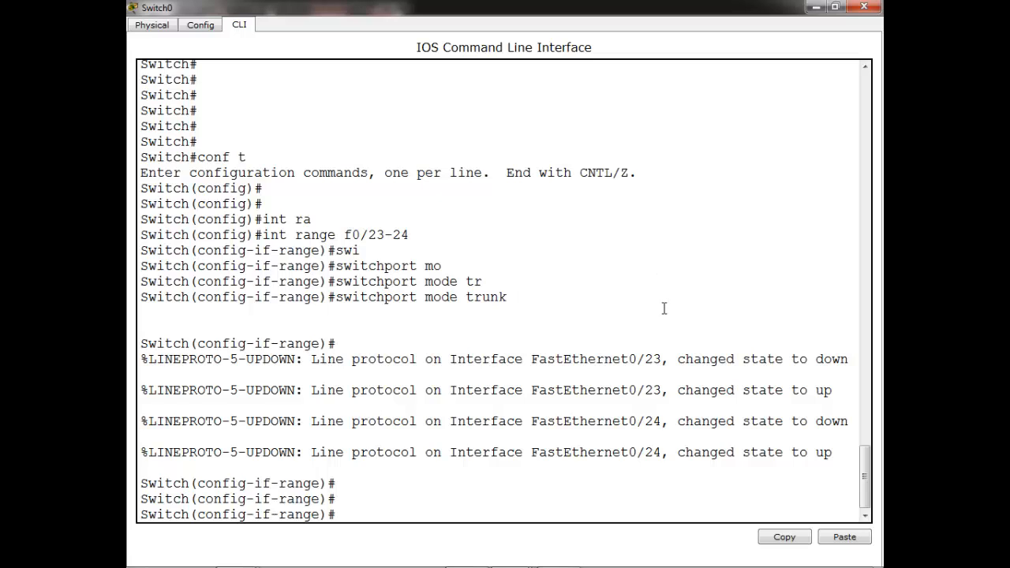
key("ctrl+z")
key("Return")
key("Return")
key("Return")
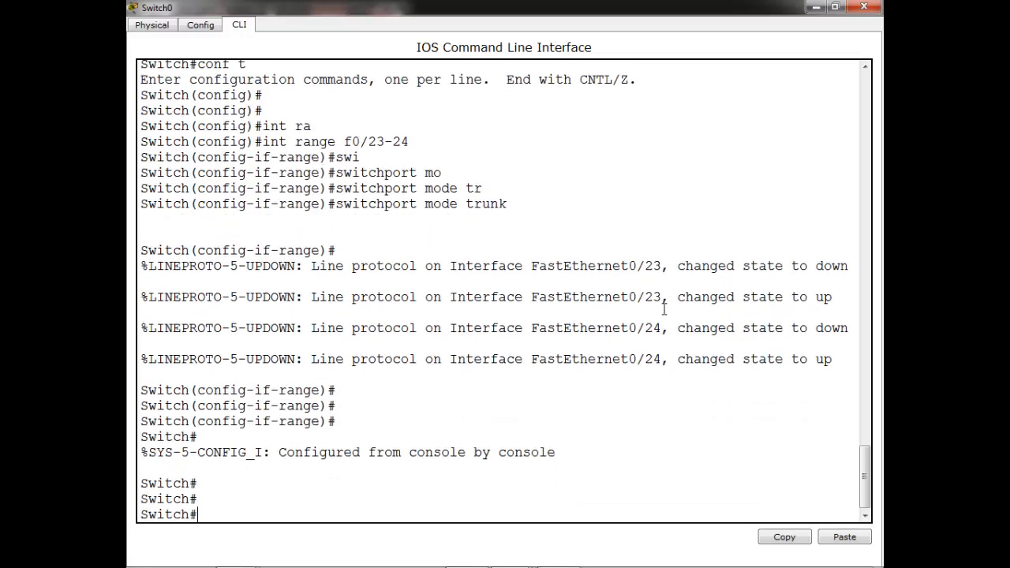
type("conf t")
key("Return")
key("Return")
key("Return")
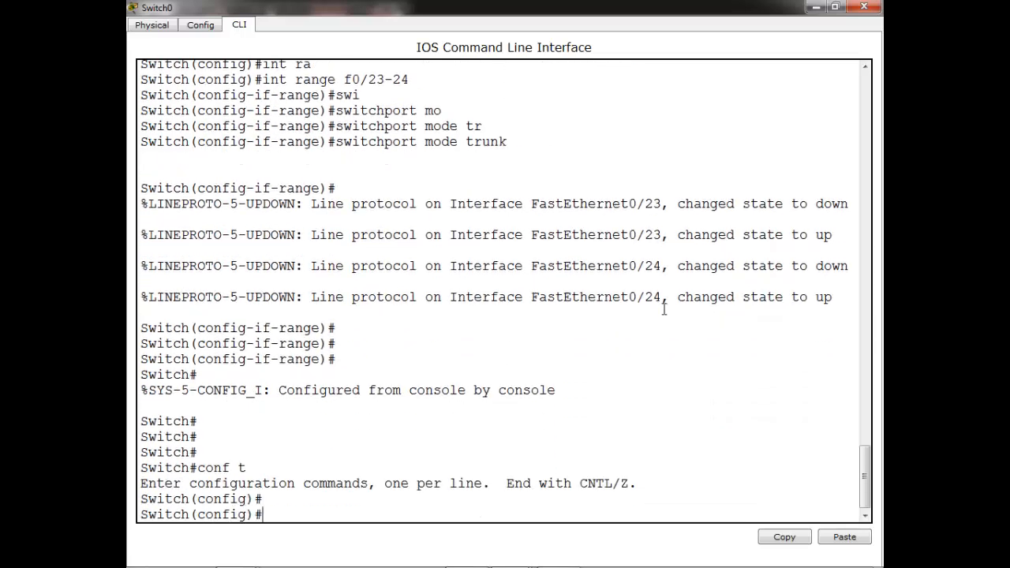
Create VLAN 55 named HR and exit configuration mode
key("Tab")
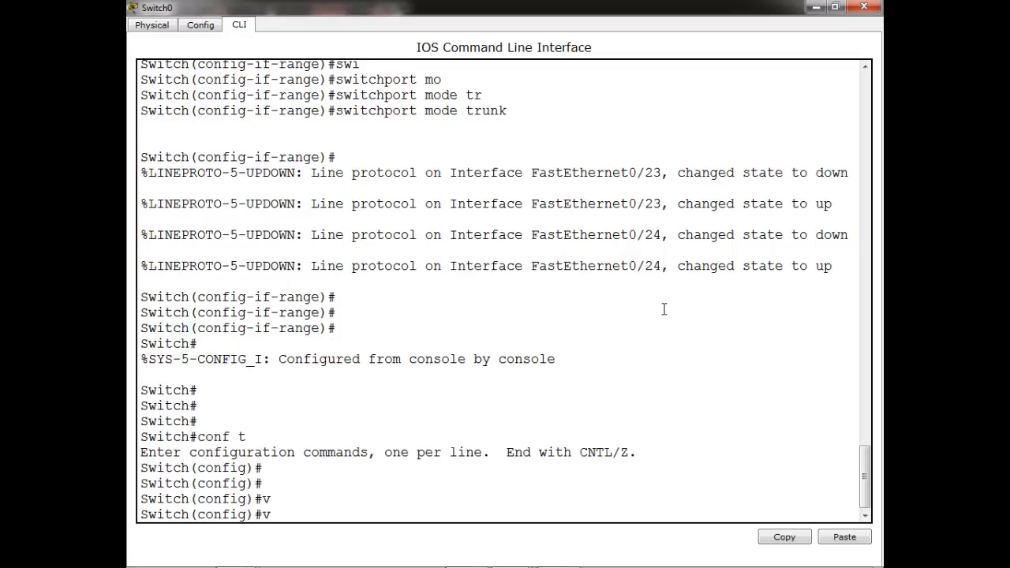
type("l")
key("Tab")
type("55")
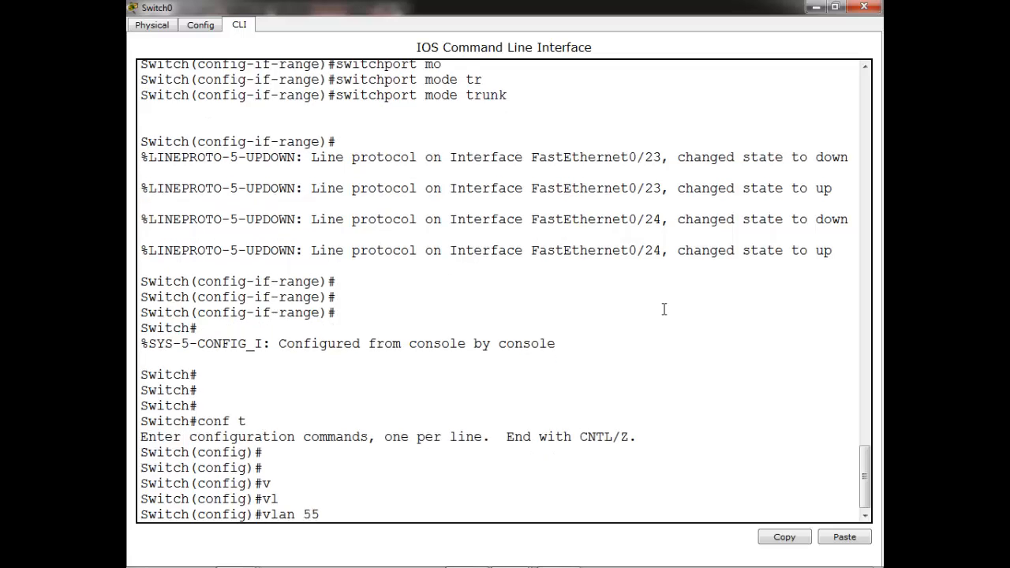
key("Return")
type("na")
key("Tab")
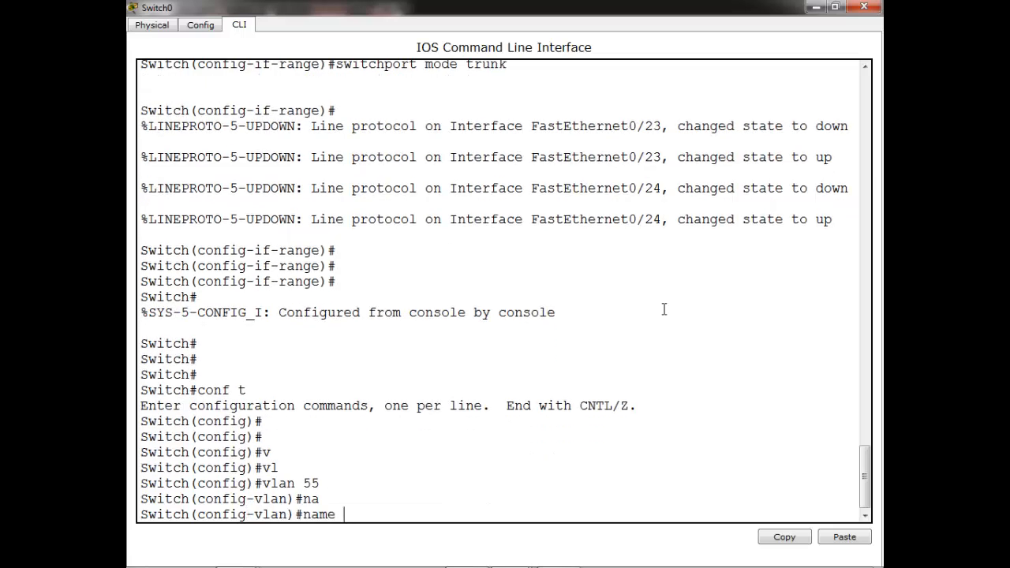
type("HR")
key("Return")
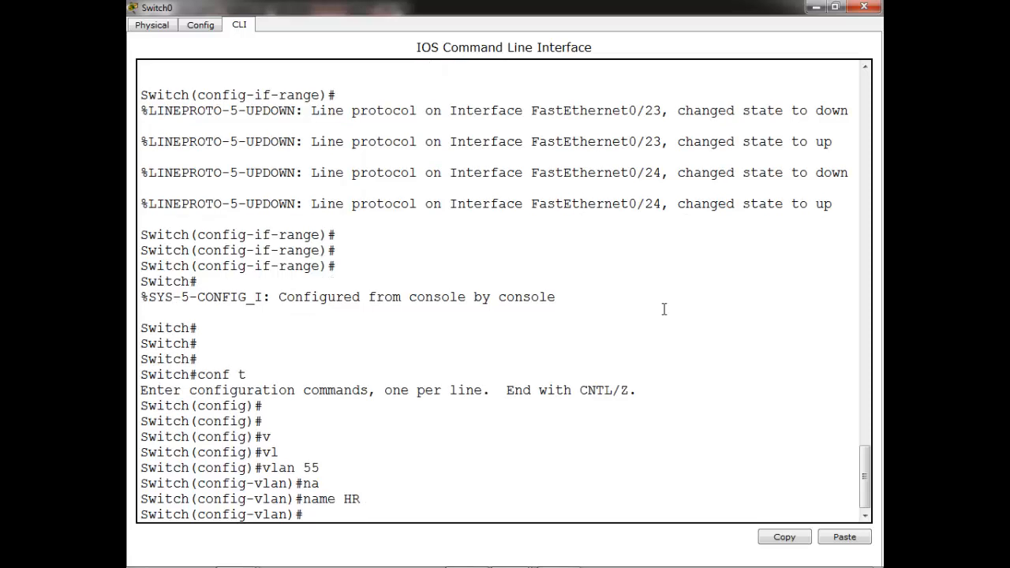
key("ctrl+z")
key("Return")
Run show vlan to confirm VLAN 55 HR, then minimize Switch0's window
type("sh v")
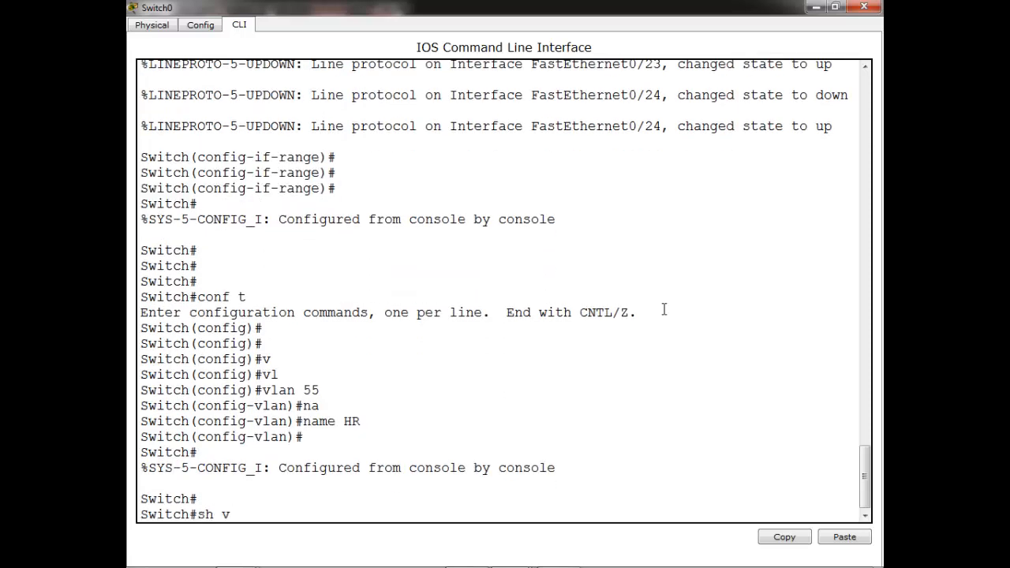
type("l")
key("Tab")
key("Return")
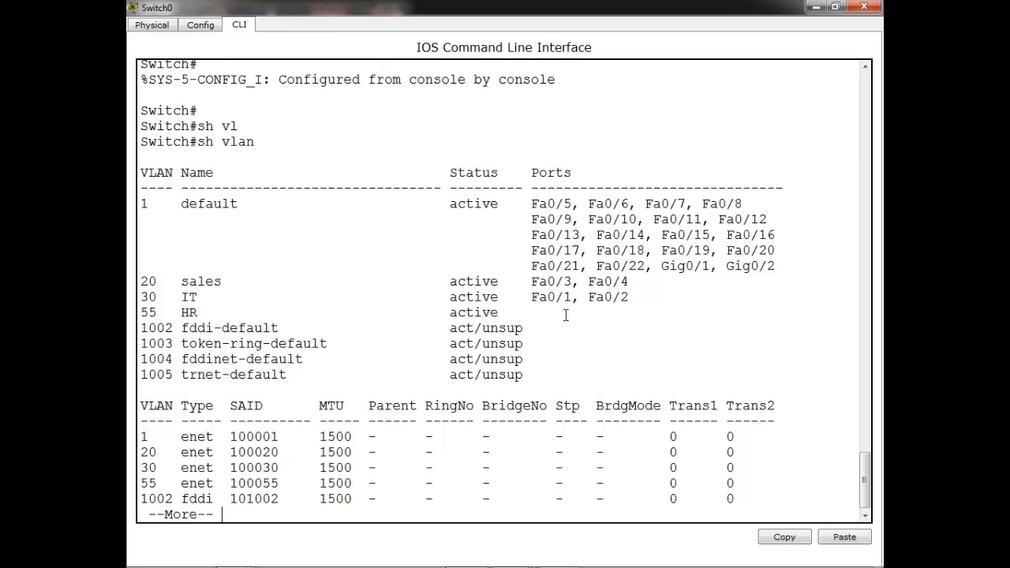
left_click(815, 7)
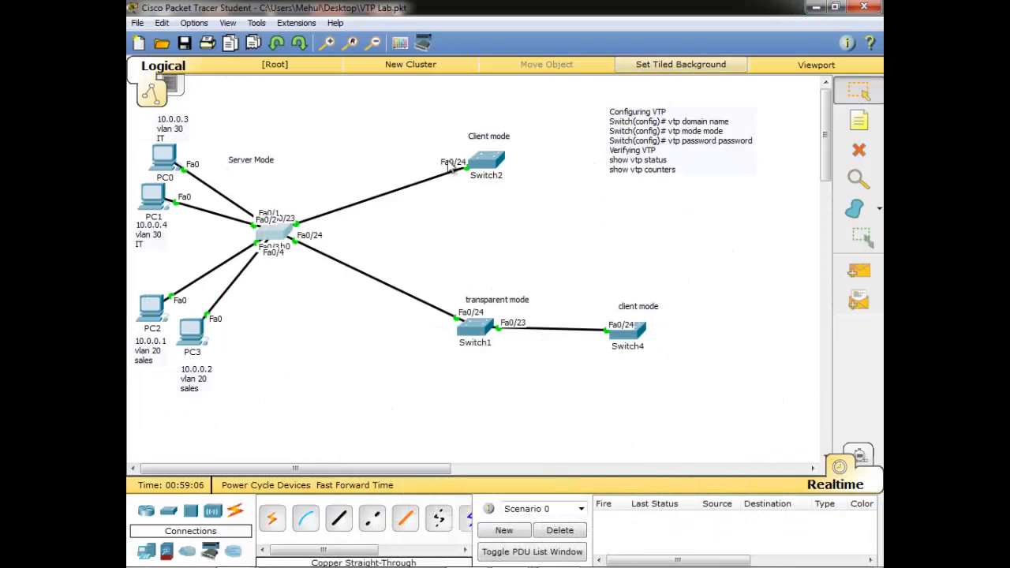
left_click(488, 162)
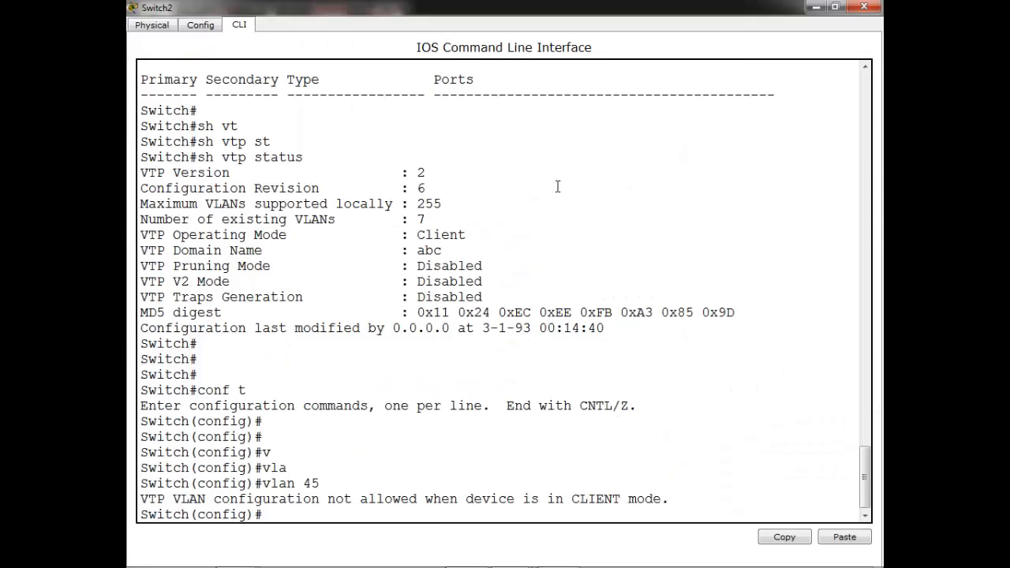
key("Return")
key("Return")
key("Return")
key("Return")
key("Return")
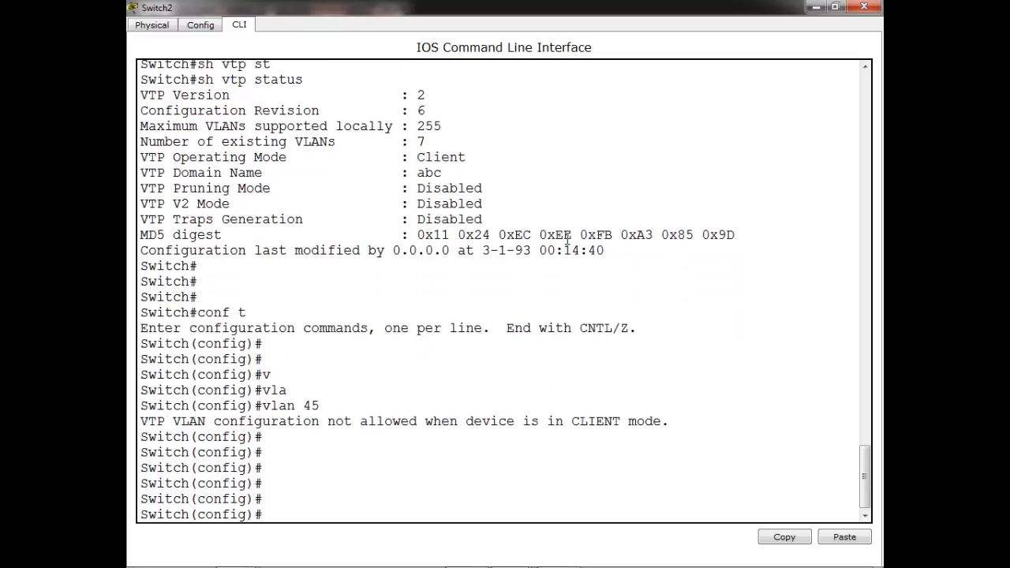
key("ctrl+z")
key("Return")
type("sh ")
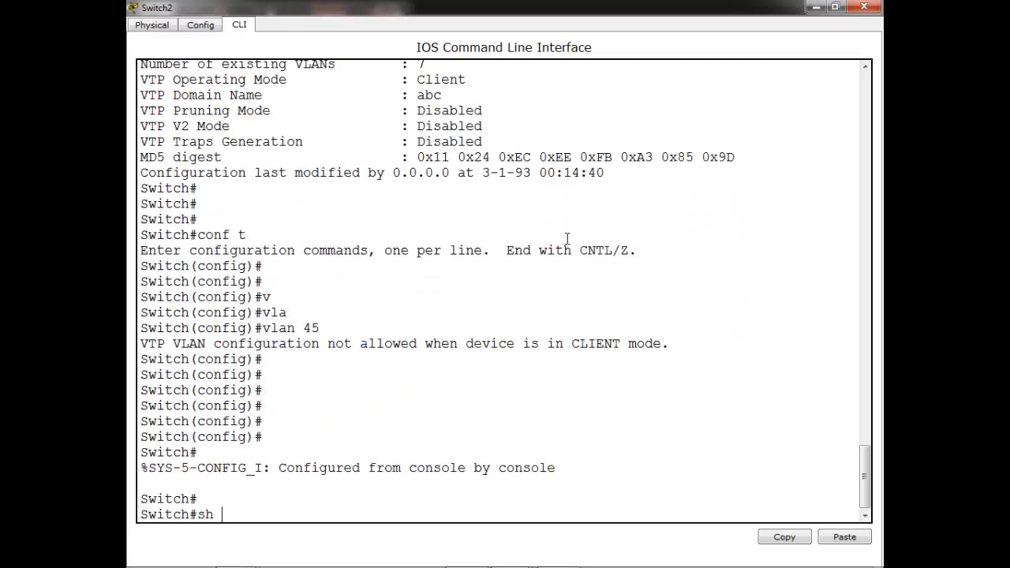
type("vla")
key("Tab")
key("Return")
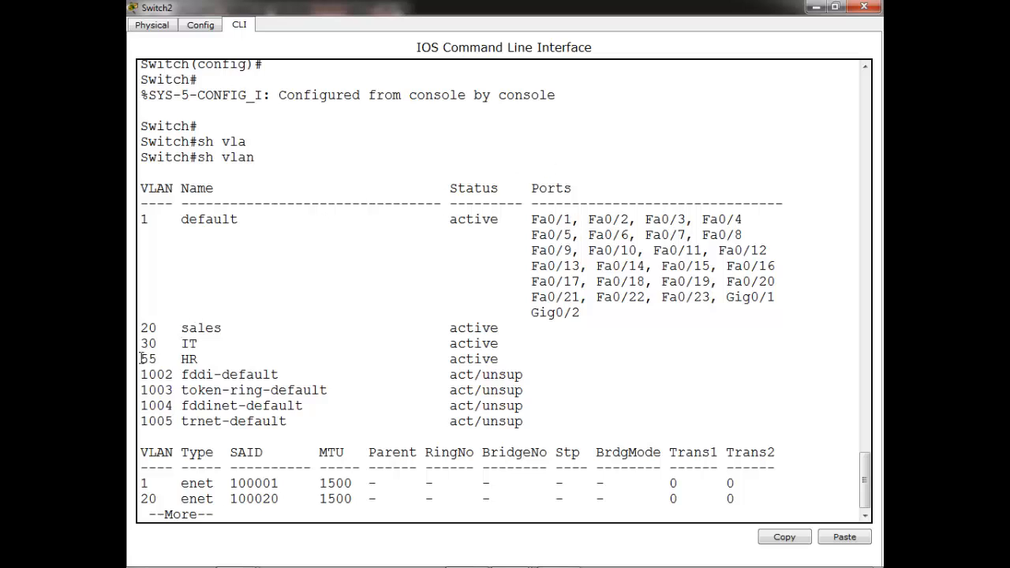
left_click_drag(142, 358, 213, 359)
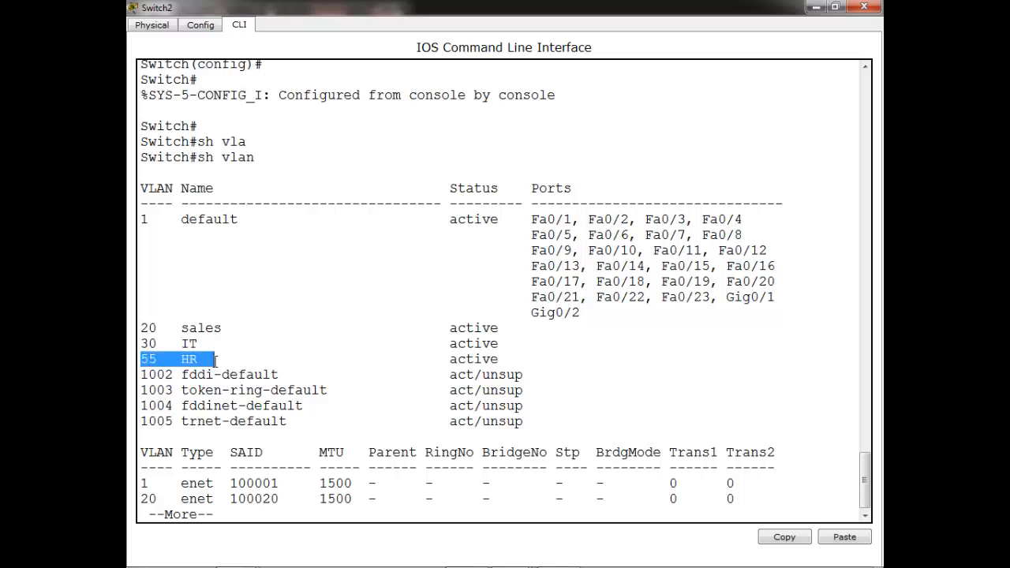
left_click(813, 8)
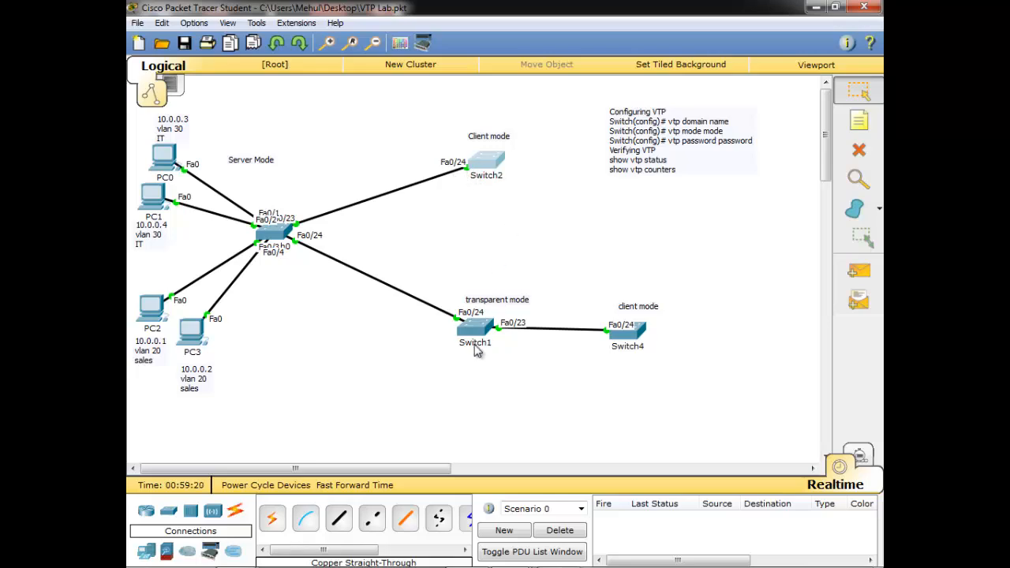
left_click(476, 351)
double_click(534, 97)
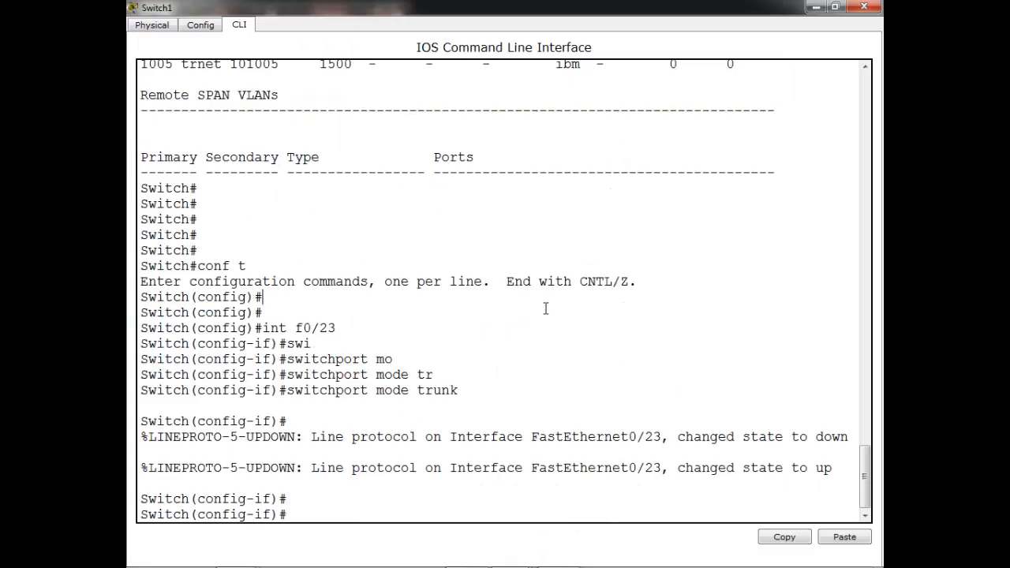
key("ctrl+z")
key("Return")
type("sh")
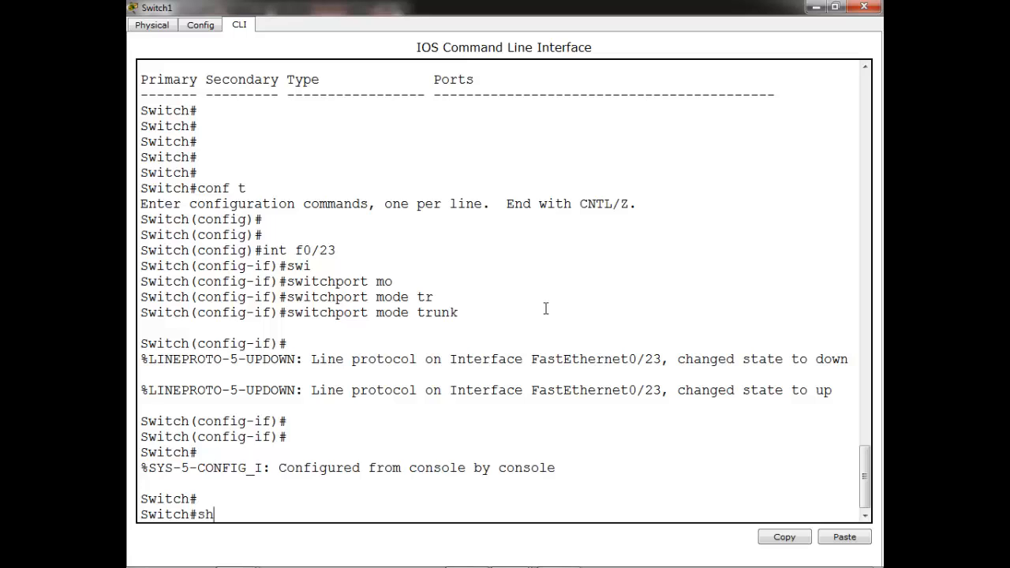
type(" vla")
key("Tab")
key("Return")
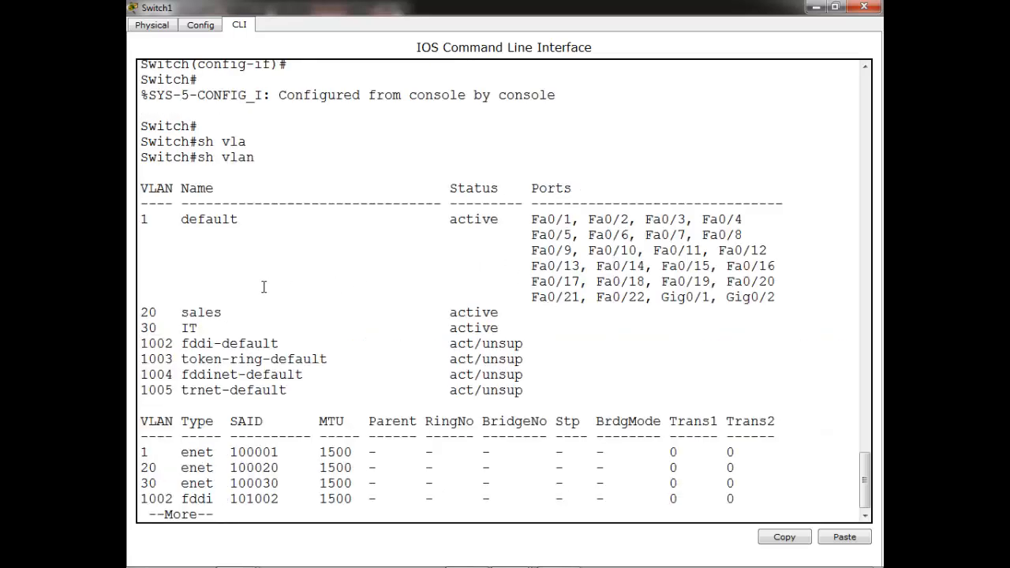
left_click_drag(143, 306, 509, 322)
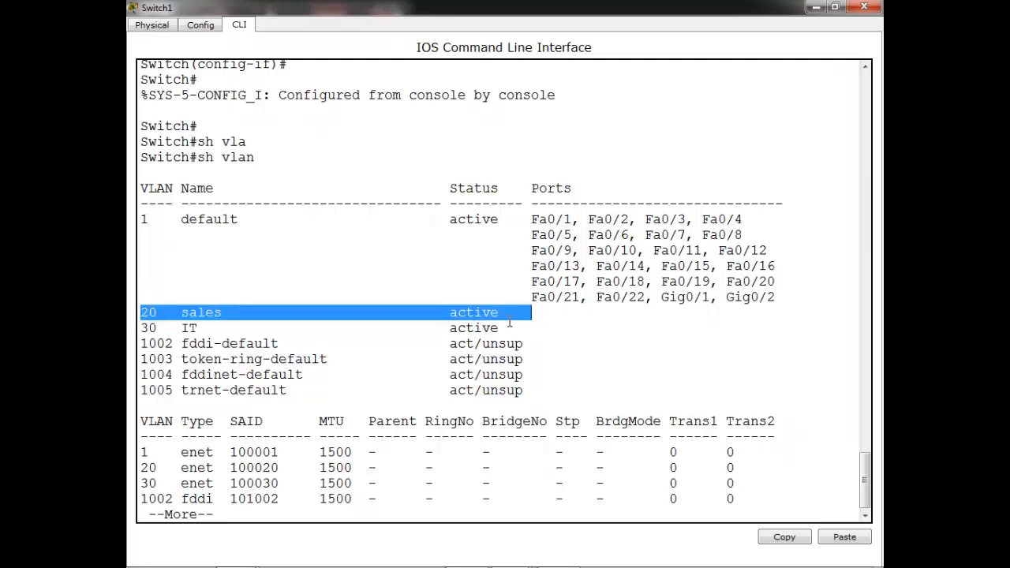
left_click(351, 383)
key("Return")
key("Return")
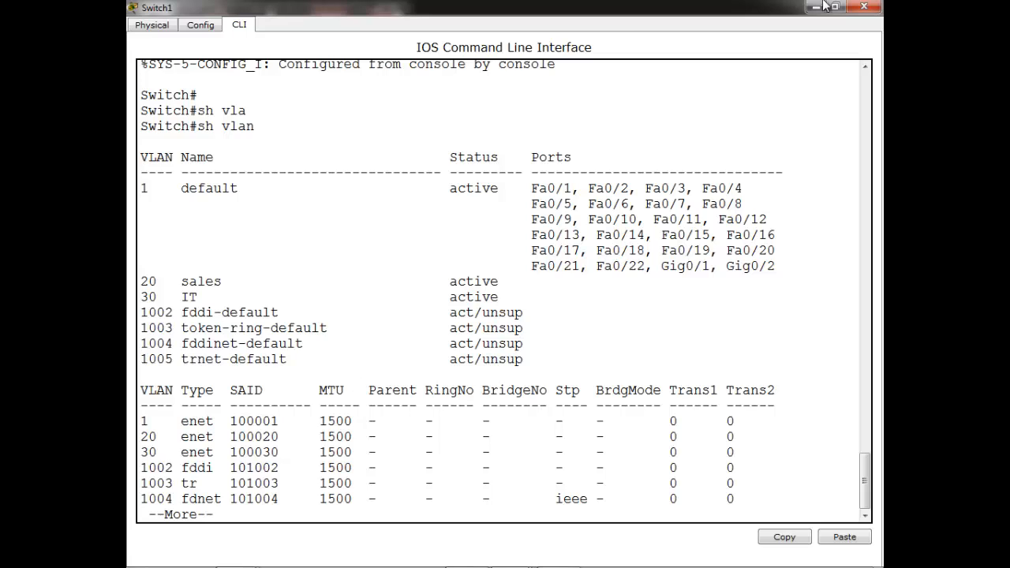
left_click(865, 7)
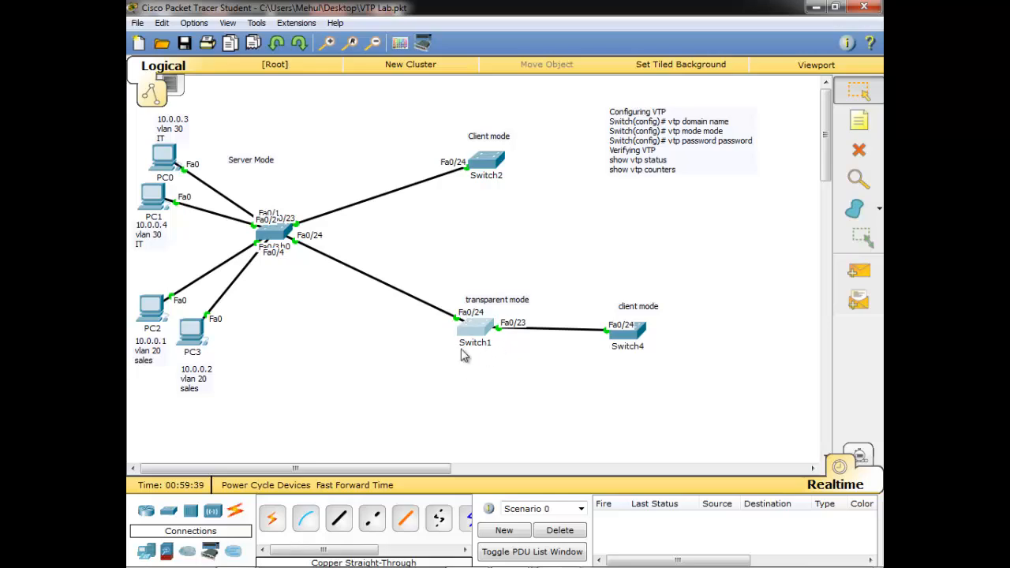
left_click(627, 332)
double_click(523, 100)
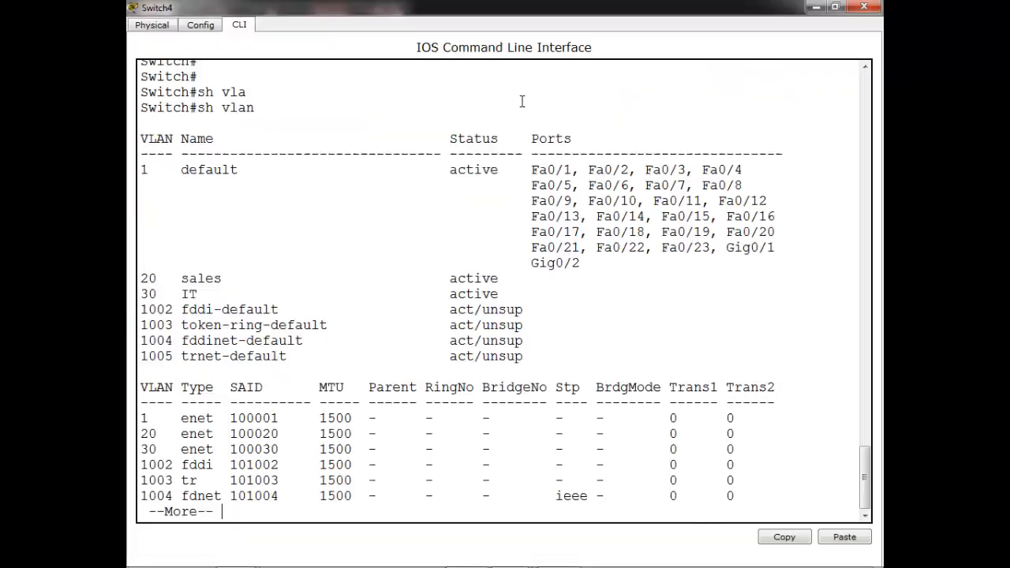
key("space")
key("Return")
key("Return")
key("Return")
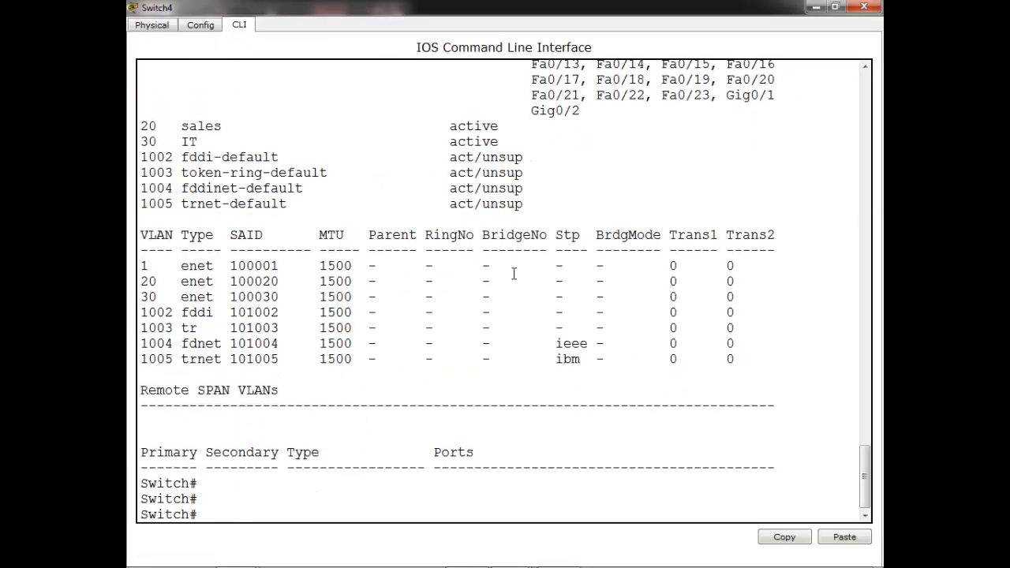
type("sh v")
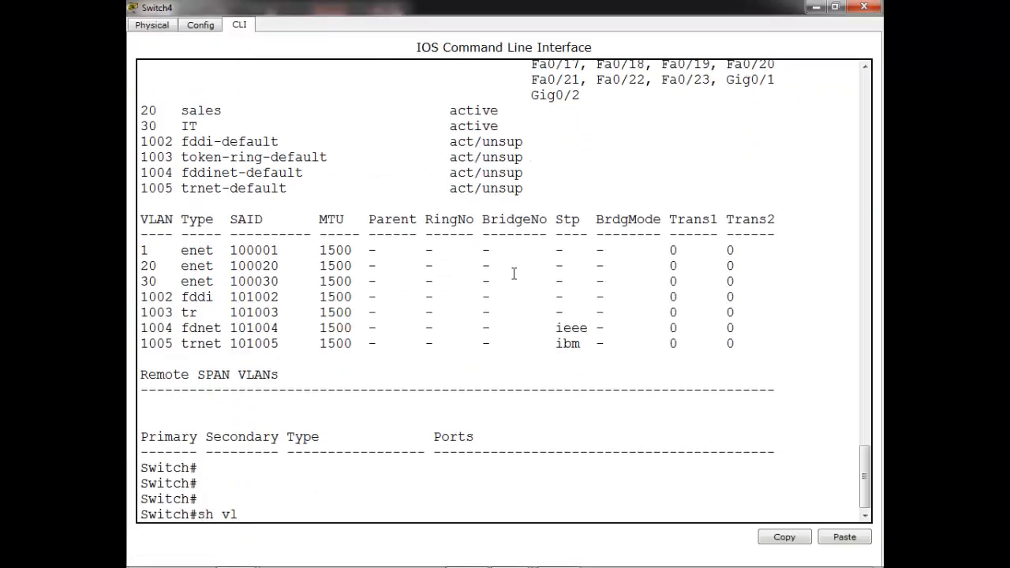
type("l")
key("Tab")
key("Return")
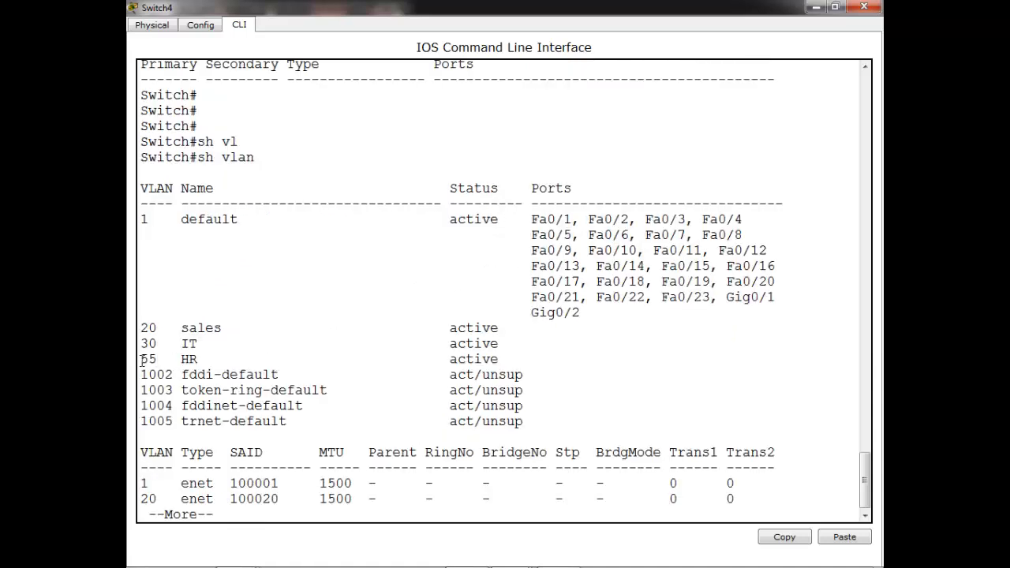
left_click_drag(143, 360, 278, 363)
left_click(864, 7)
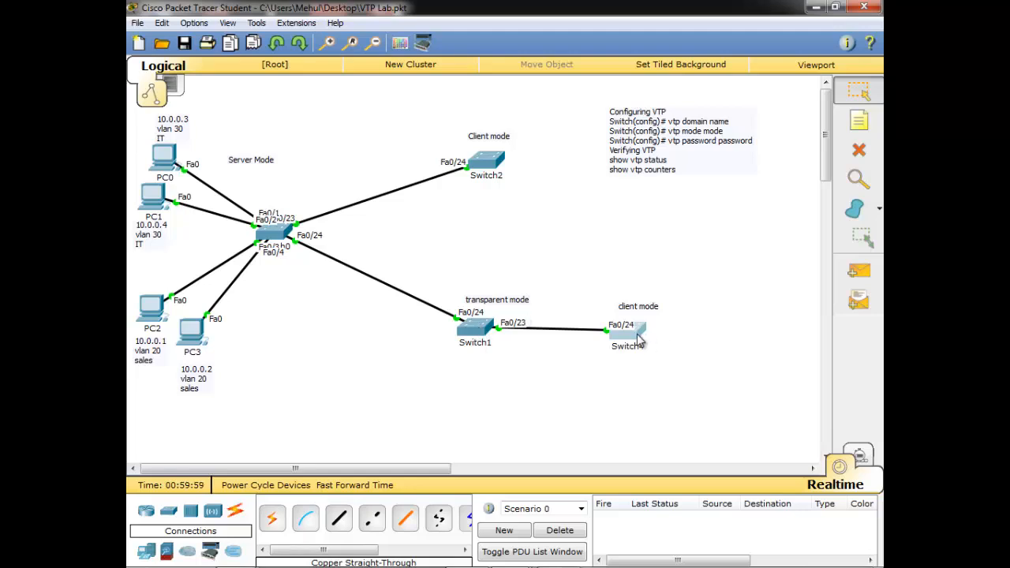
Open Switch0's command line and display its VTP status
mouse_move(639, 338)
left_click(273, 231)
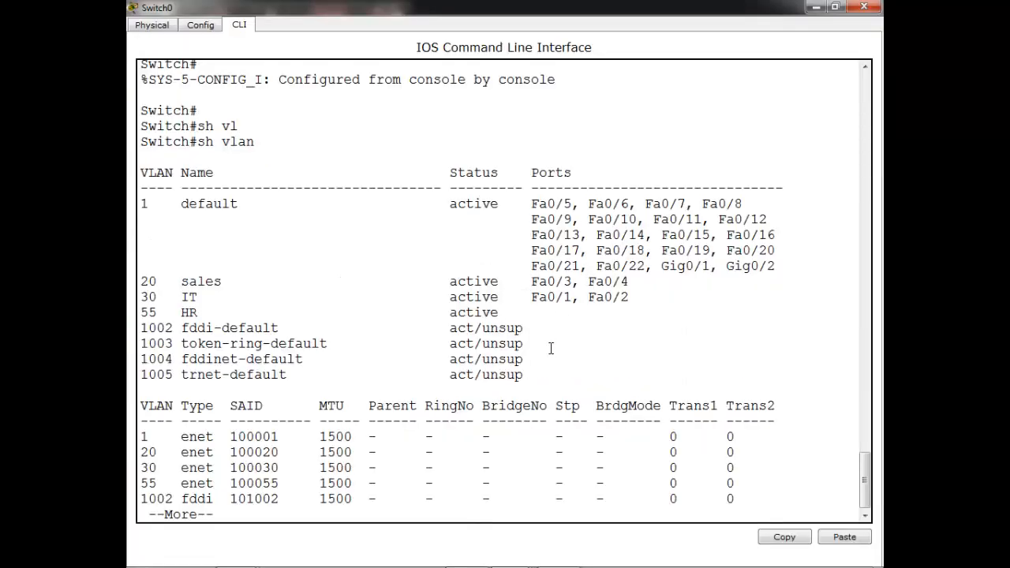
key("Return")
key("Return")
key("Return")
key("Return")
key("Return")
key("Return")
key("Return")
key("Return")
key("Return")
key("Return")
key("Return")
key("Return")
key("Return")
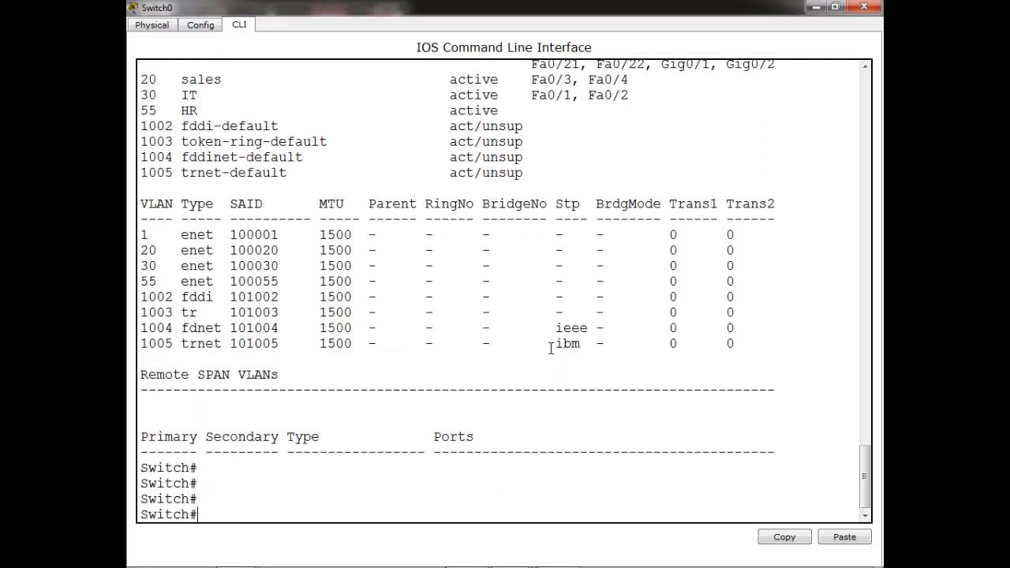
type("sh vt")
key("Tab")
type("st")
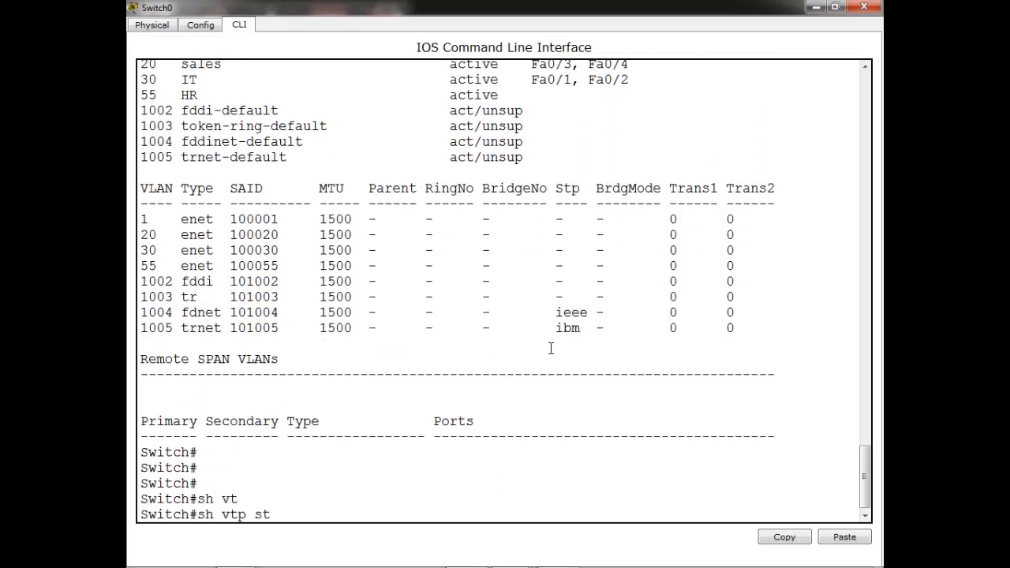
type("a")
key("Tab")
type("?")
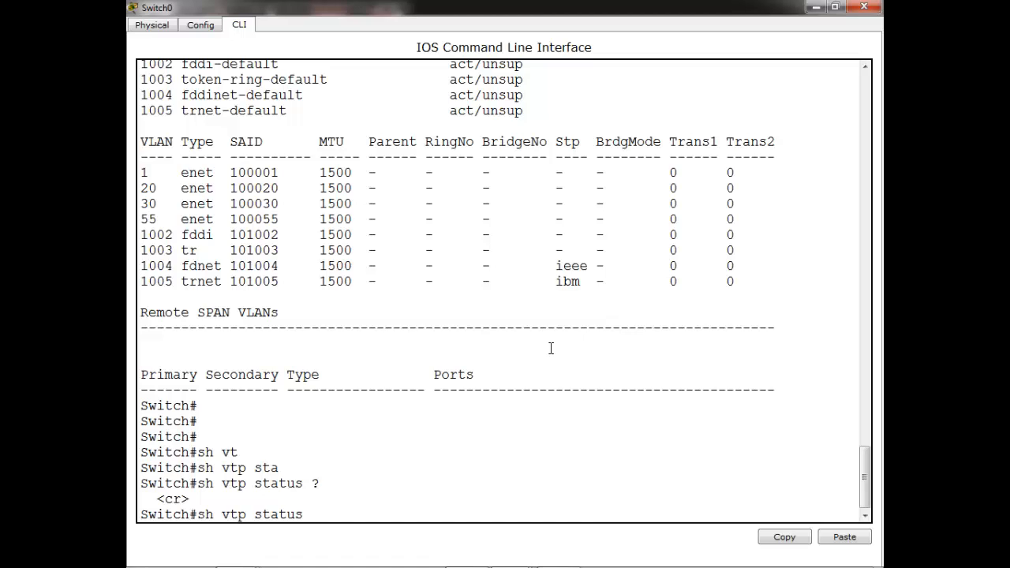
key("Return")
key("Return")
key("Return")
key("Return")
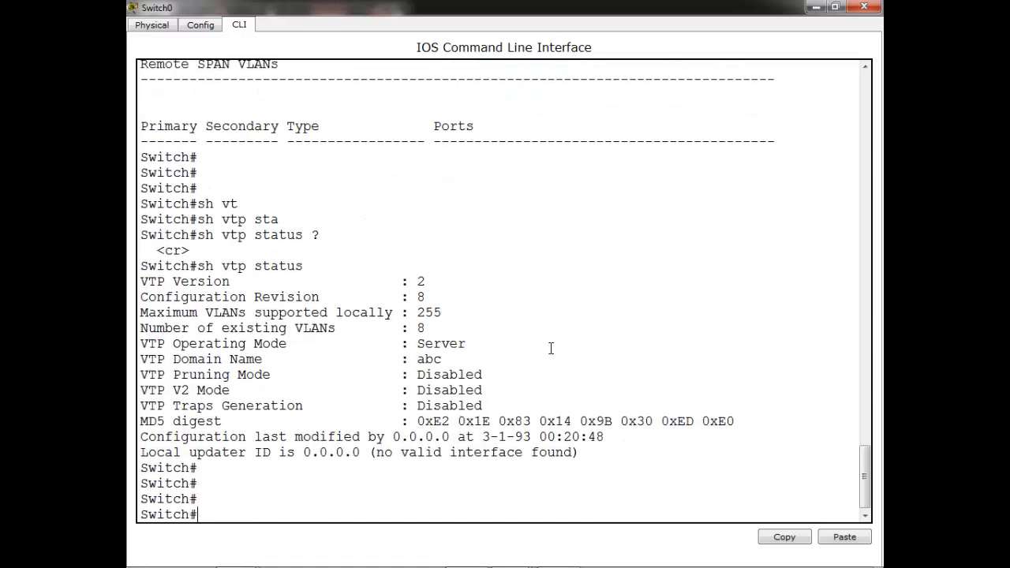
Run show vtp counters and highlight the advertisement and revision error counts
type("sh vt")
key("Tab")
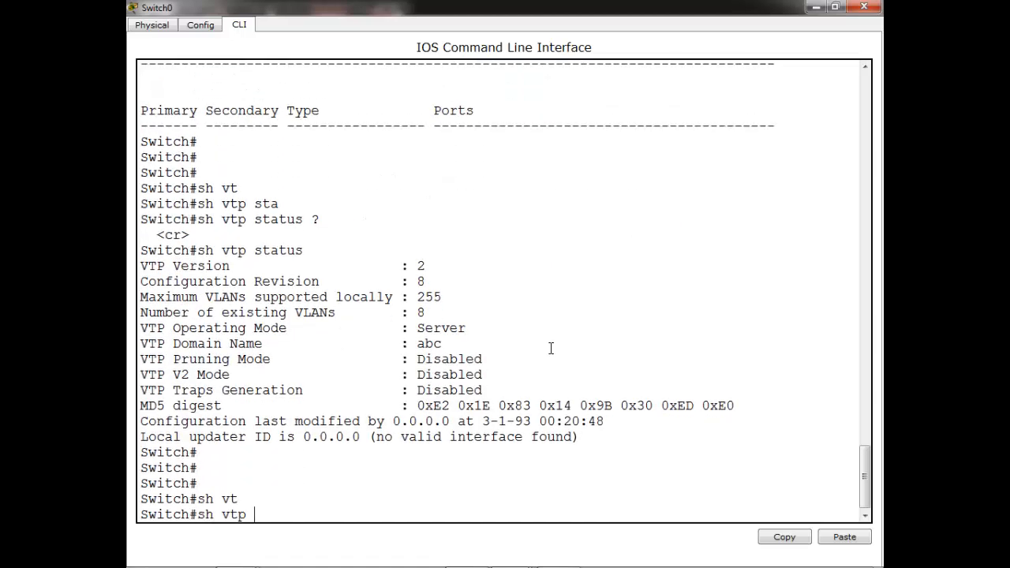
type("?")
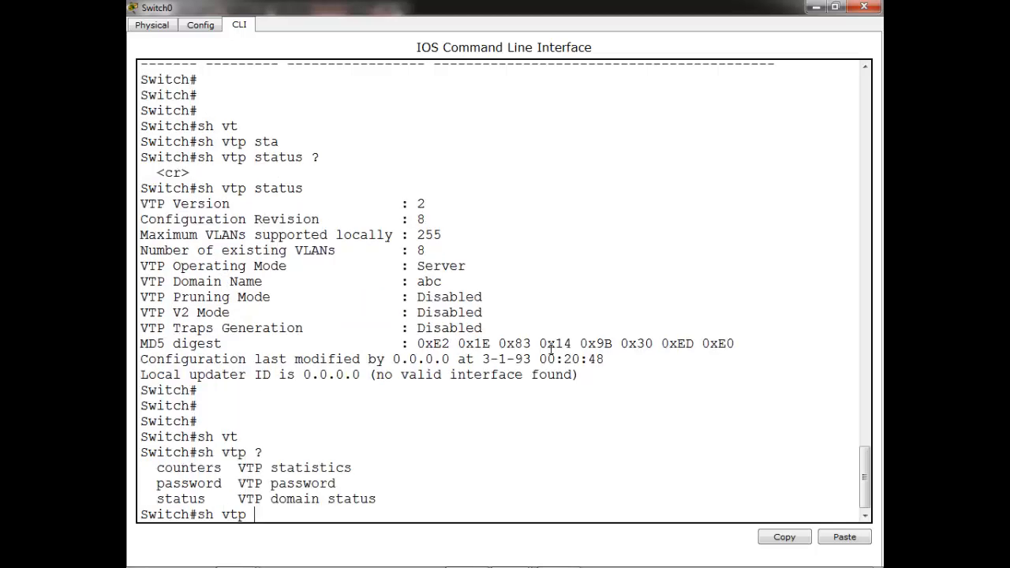
type("c")
key("Tab")
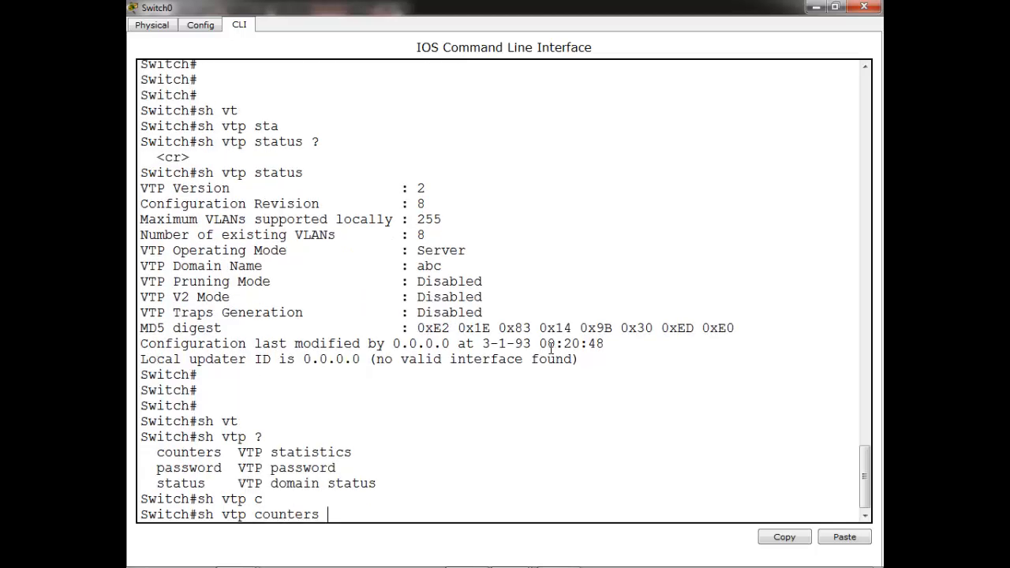
key("Return")
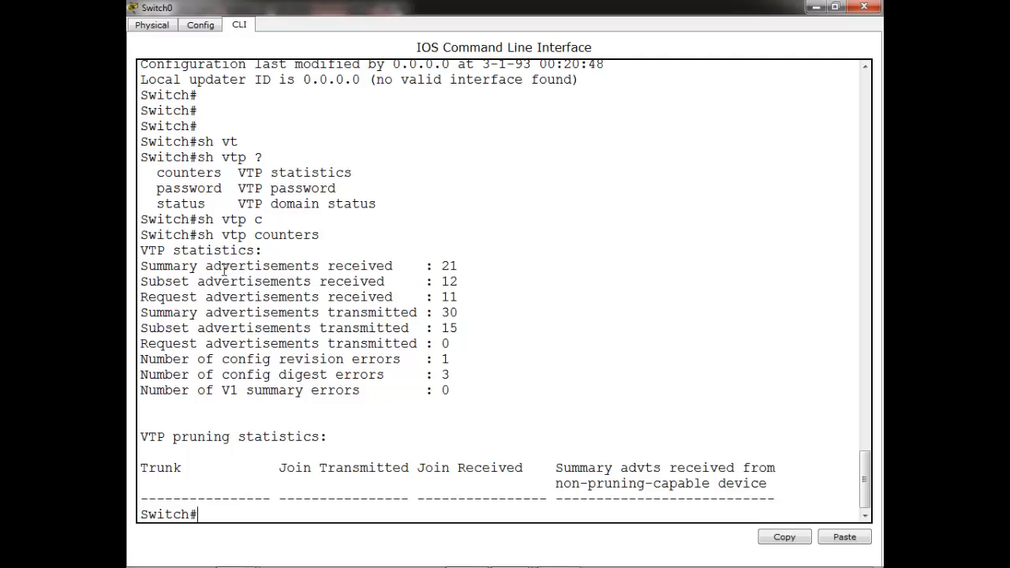
left_click_drag(222, 267, 345, 281)
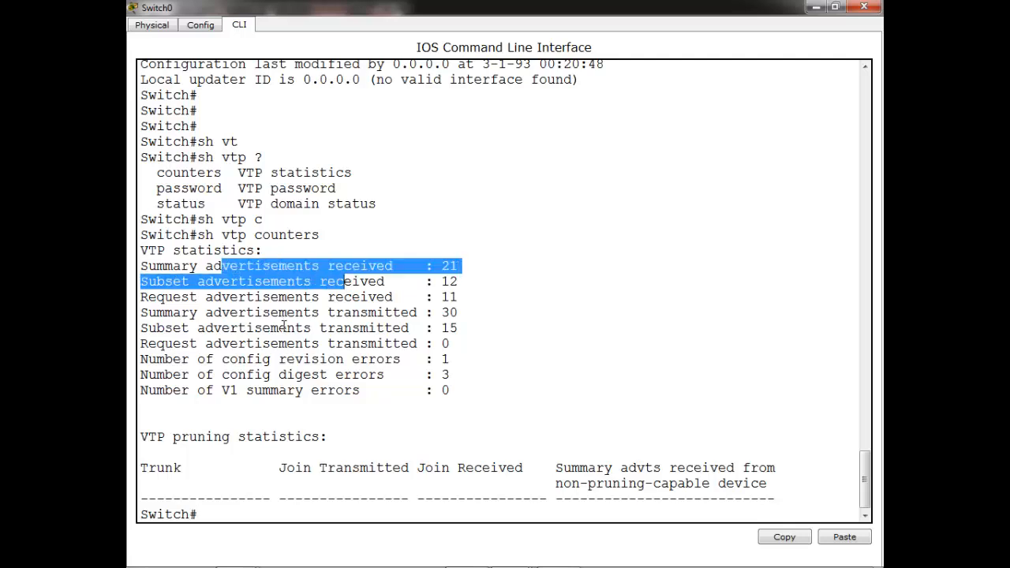
left_click_drag(239, 360, 312, 375)
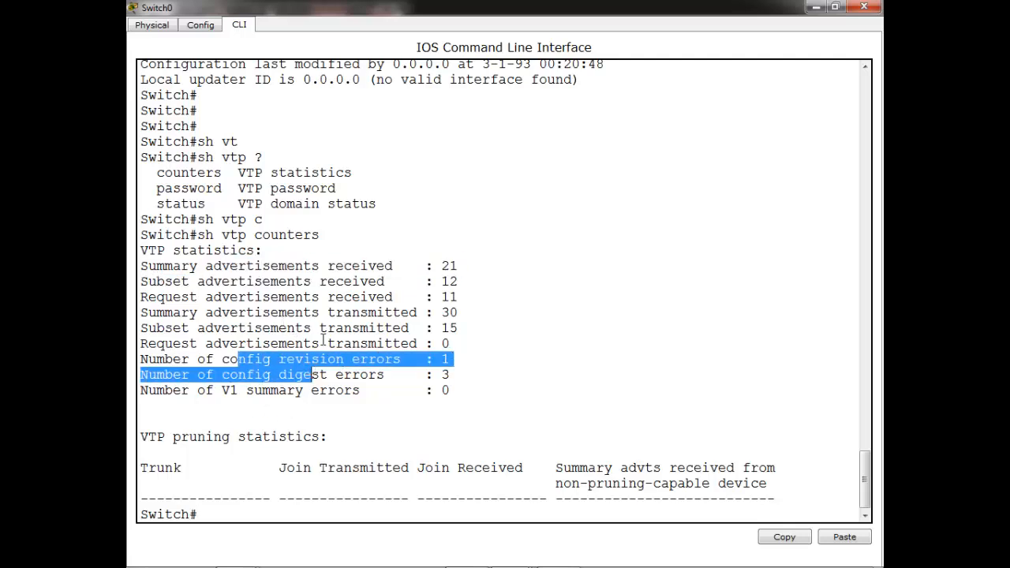
Edit the recalled command to run show vtp password
key("Return")
key("Return")
key("Return")
key("Return")
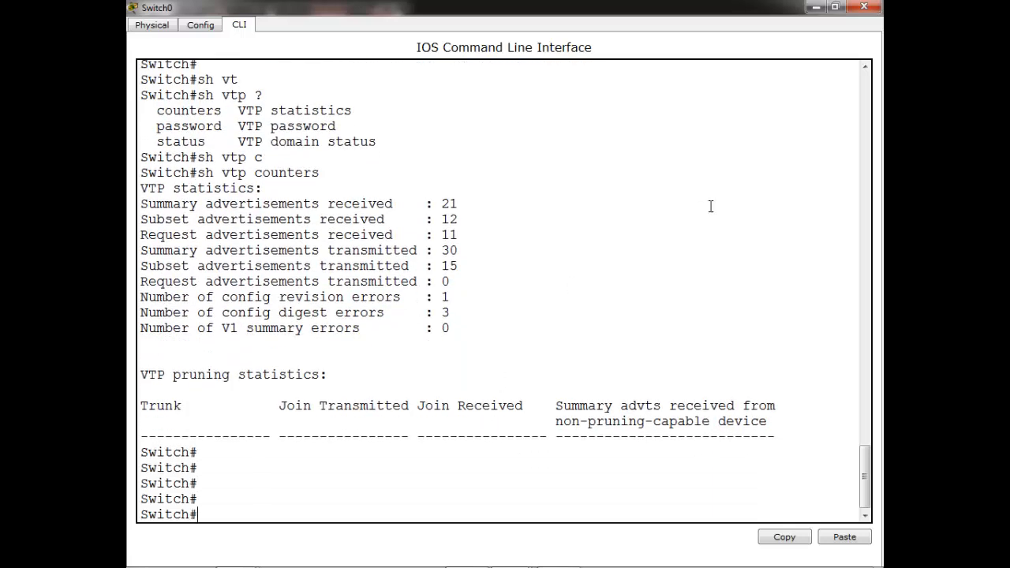
key("Up")
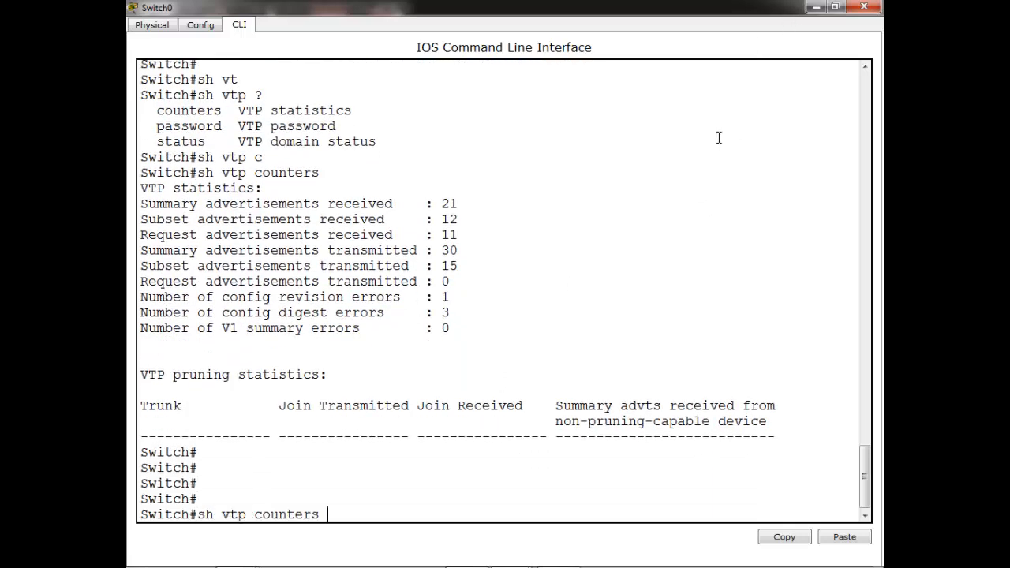
key("BackSpace")
key("BackSpace")
key("BackSpace")
key("BackSpace")
key("BackSpace")
key("BackSpace")
key("BackSpace")
type("?")
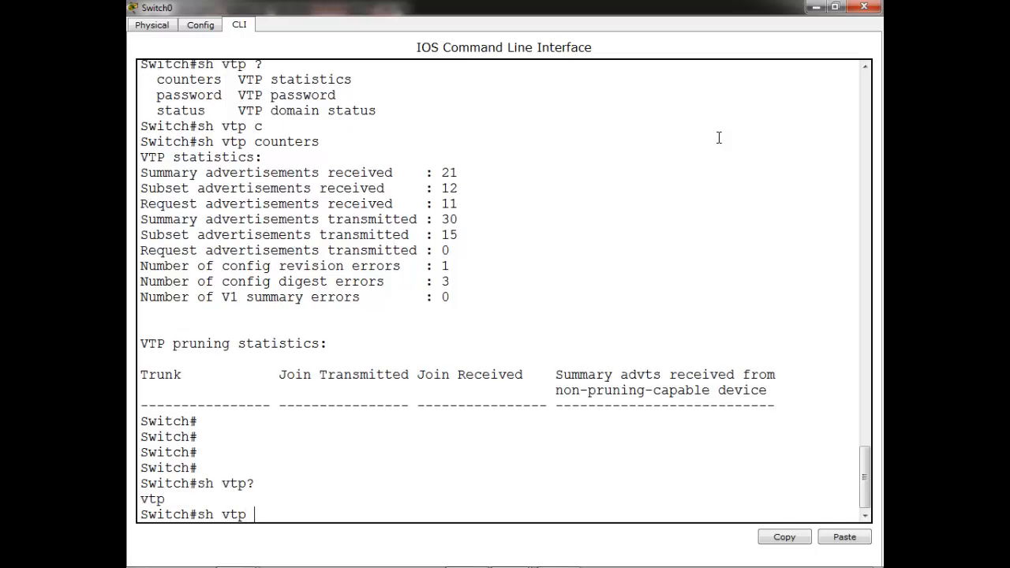
type(" ?")
type("p")
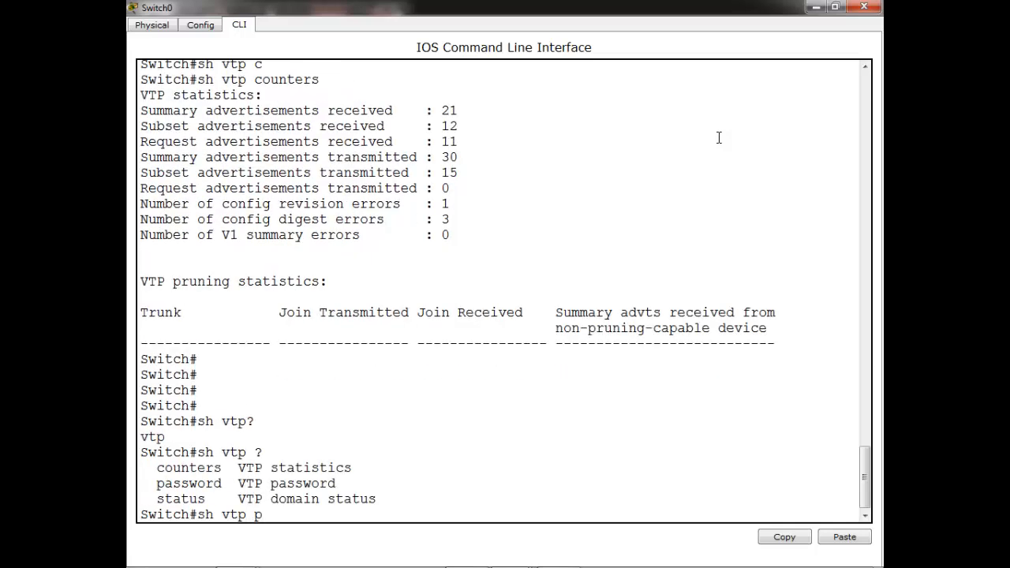
type("a")
key("Tab")
key("Return")
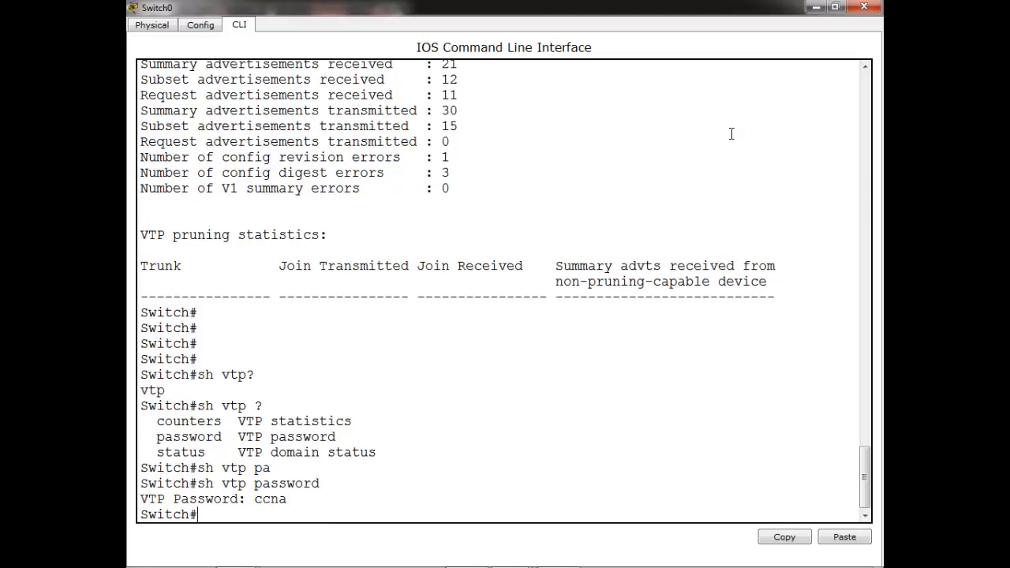
Open Switch1's console full-screen and enter global configuration mode
left_click(815, 7)
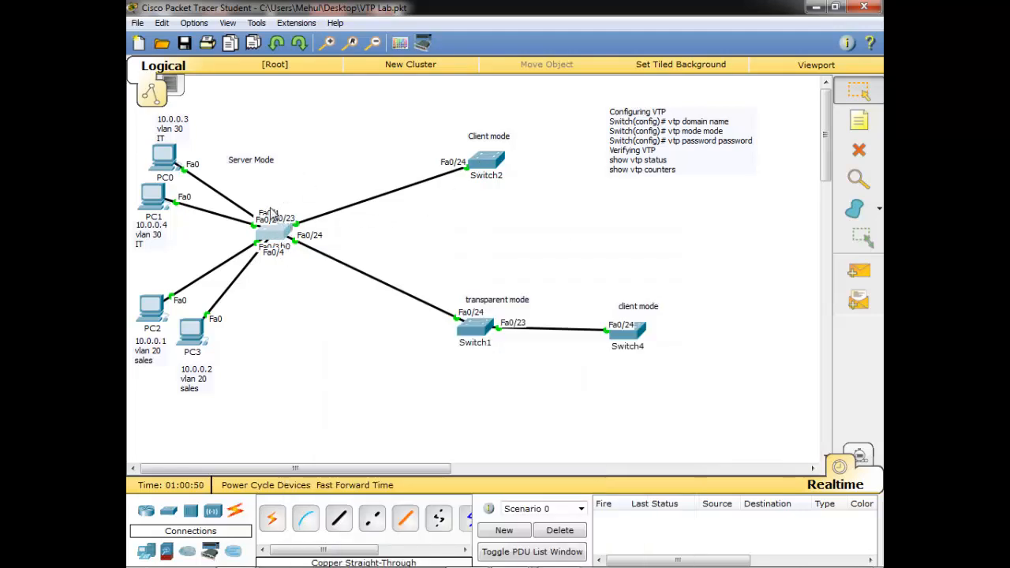
left_click(480, 330)
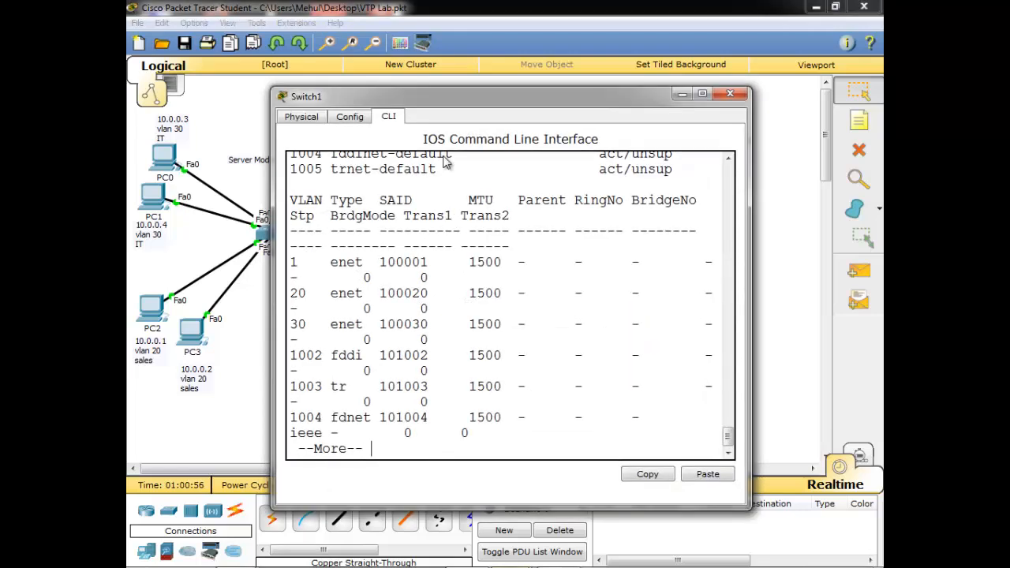
double_click(444, 102)
key("Return")
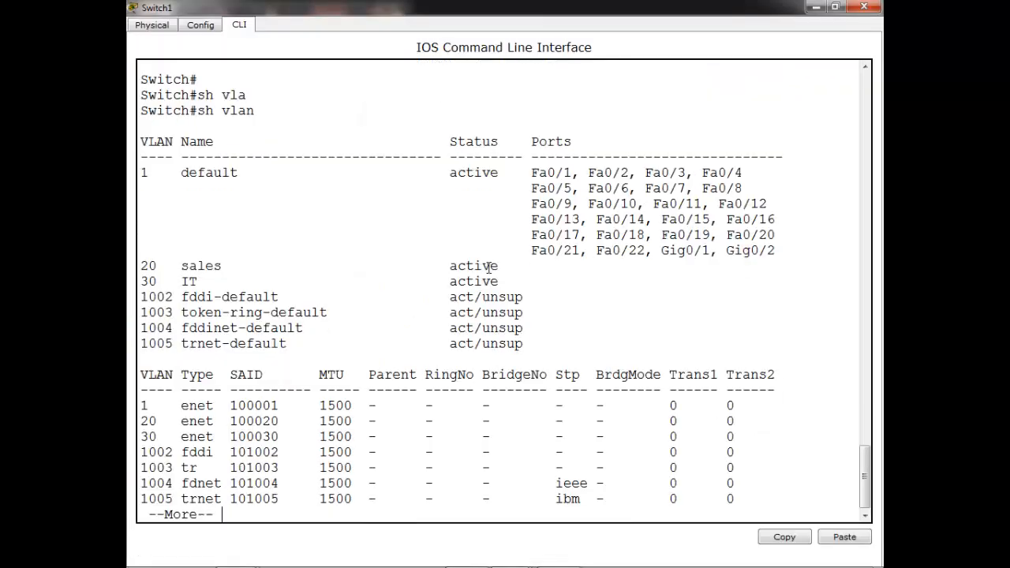
key("space")
key("Return")
key("Return")
key("Return")
type("co")
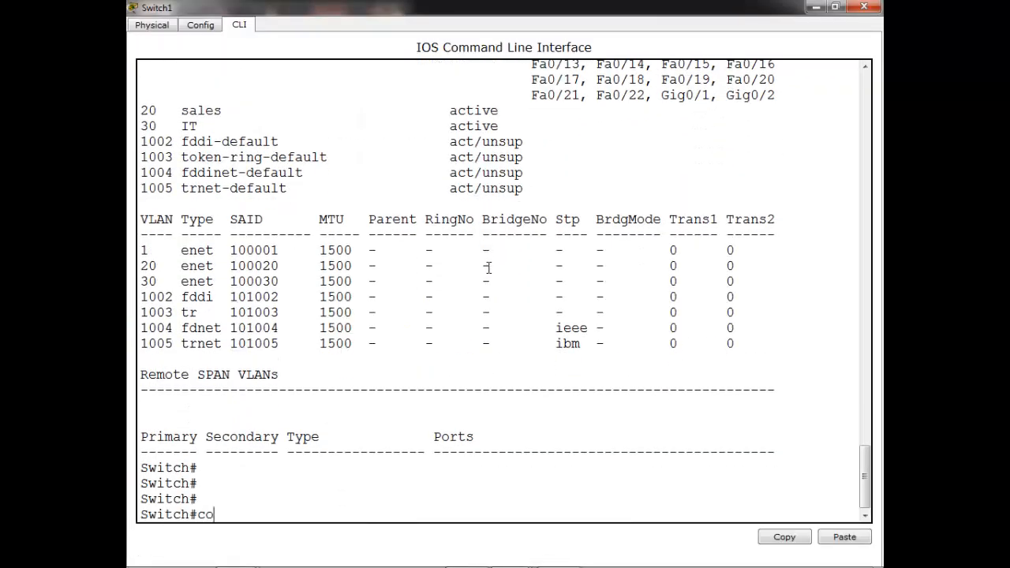
type("nf t")
key("Return")
key("Return")
key("Return")
key("Return")
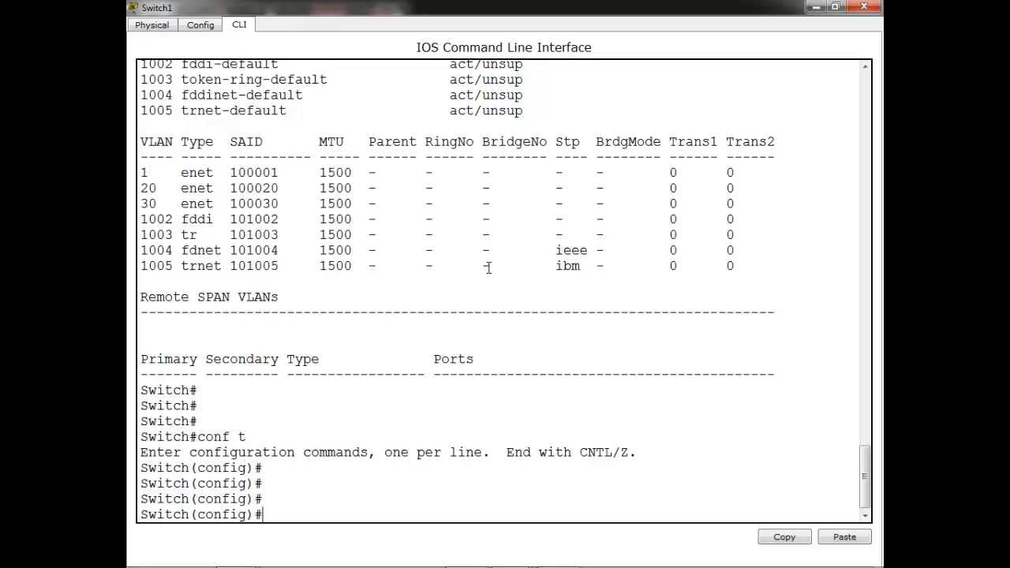
Create VLAN 89 named tech on Switch1 and exit configuration mode
type("vl")
key("Tab")
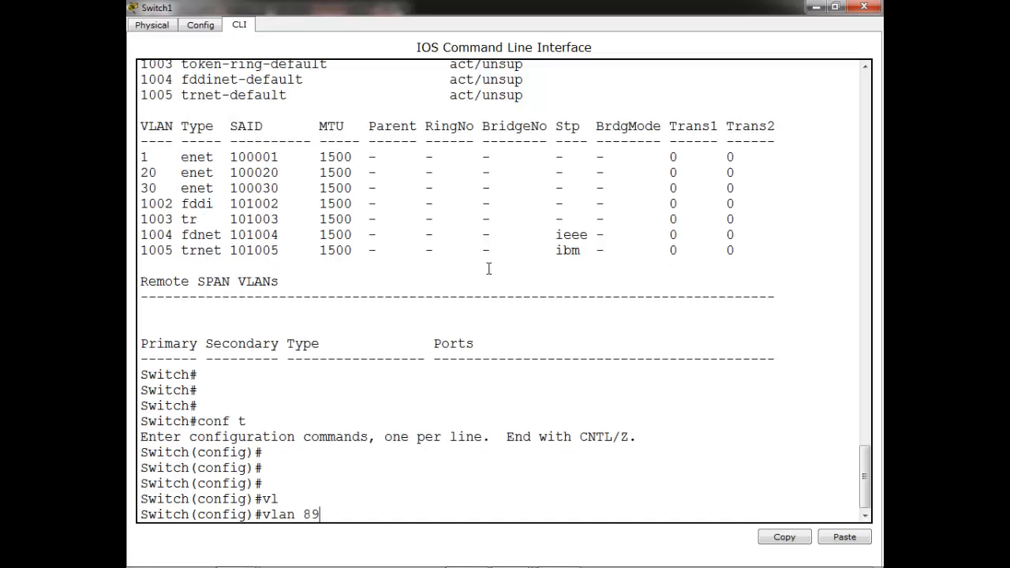
key("Return")
type("na")
key("Tab")
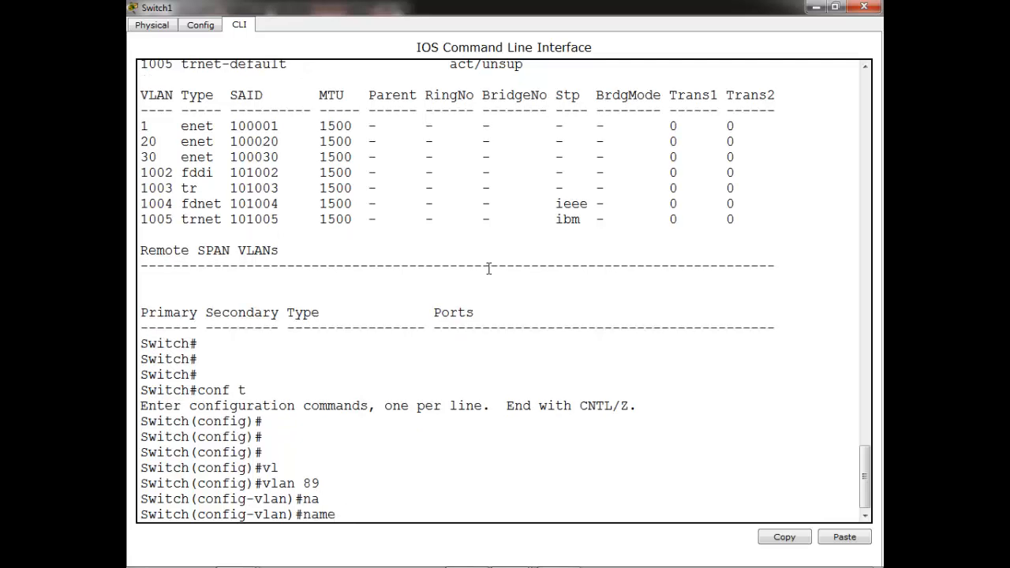
type("tech")
key("Return")
key("Return")
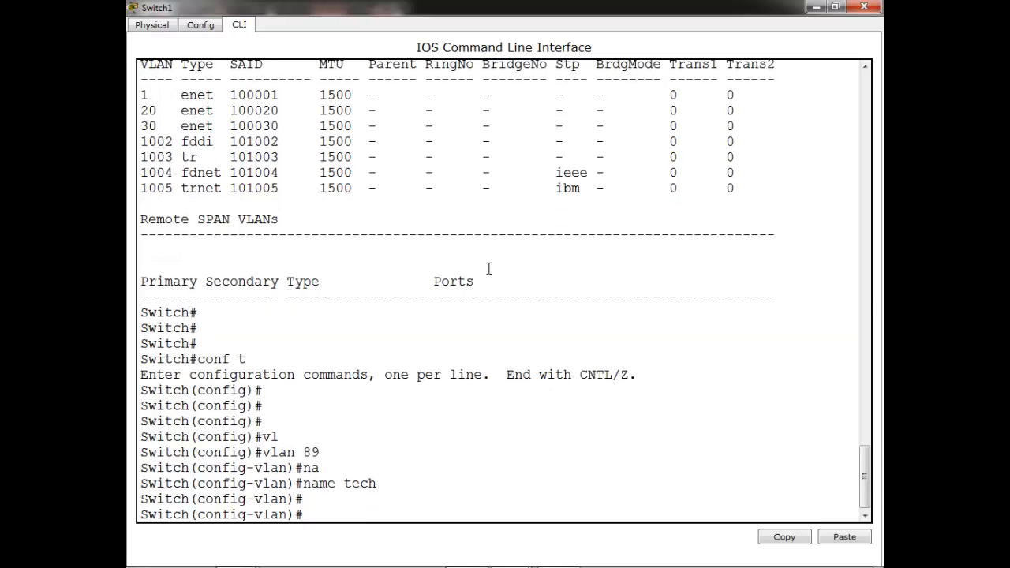
key("ctrl+z")
key("Return")
Run show vlan to verify VLAN 89 tech is listed
type("sh vla")
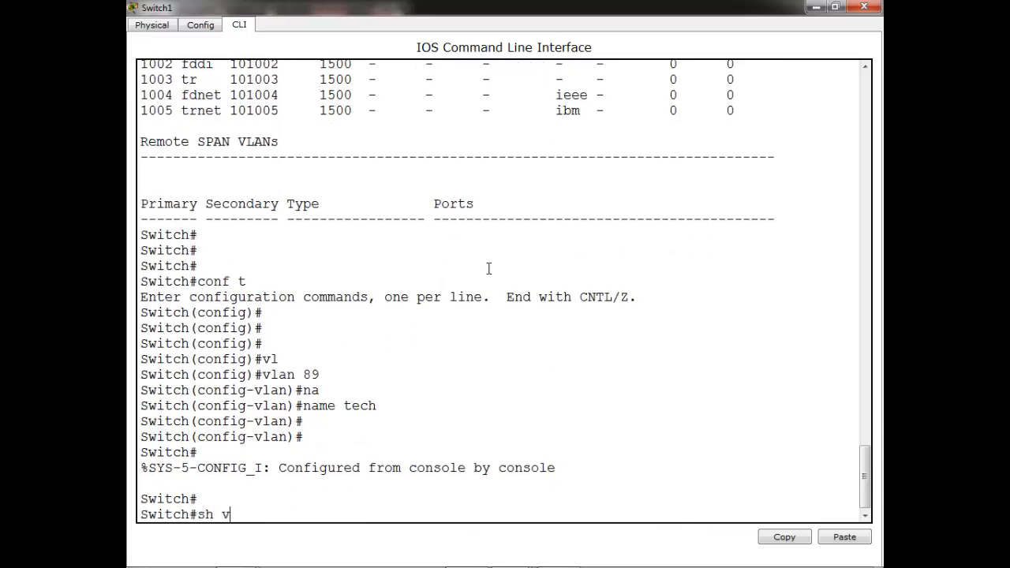
key("Tab")
key("Return")
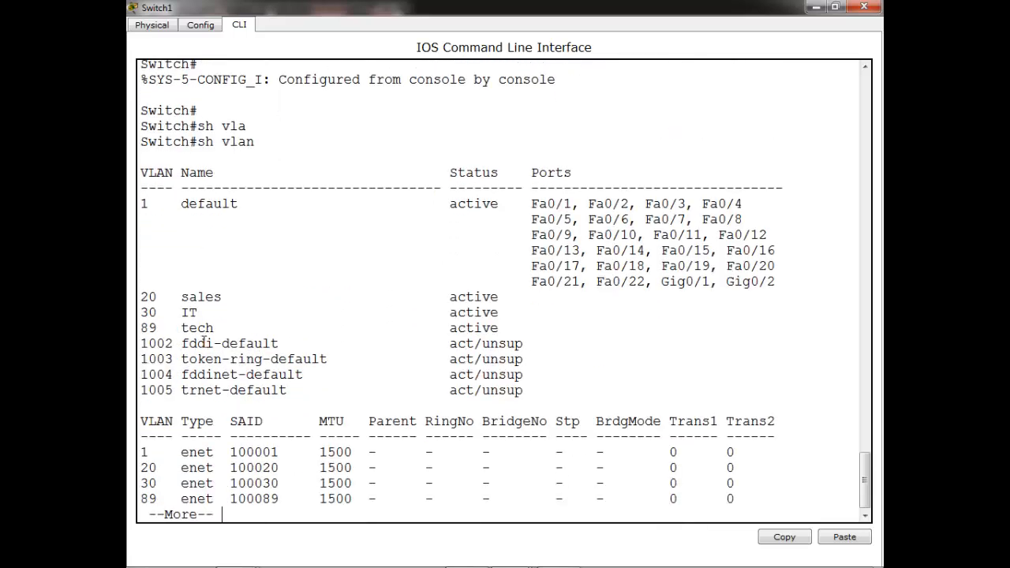
Run show vlan on Switch4, confirming HR is listed without VLAN 89, then close
left_click(864, 8)
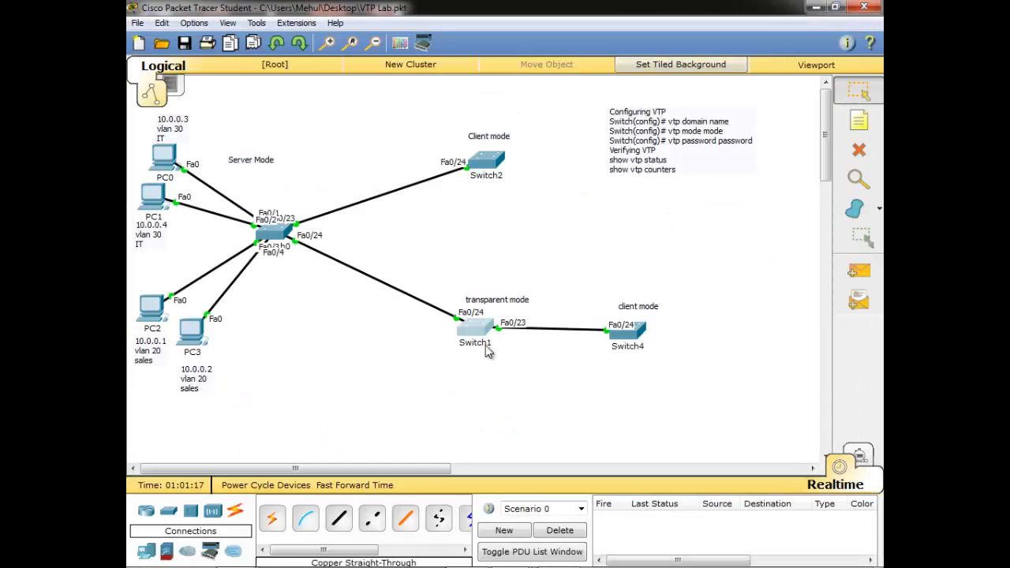
left_click(631, 335)
double_click(540, 97)
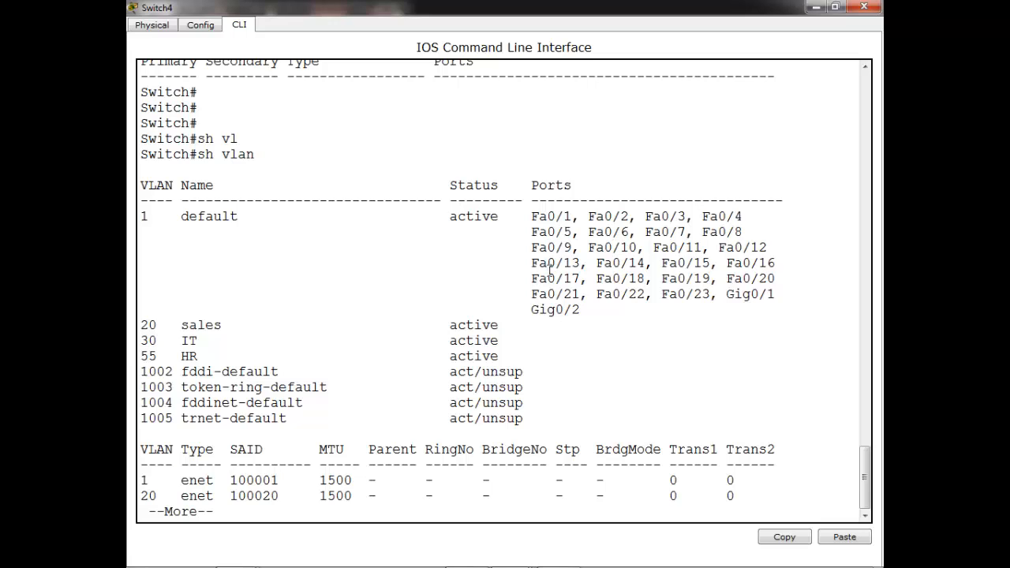
key("Return")
key("Return")
key("Return")
key("Return")
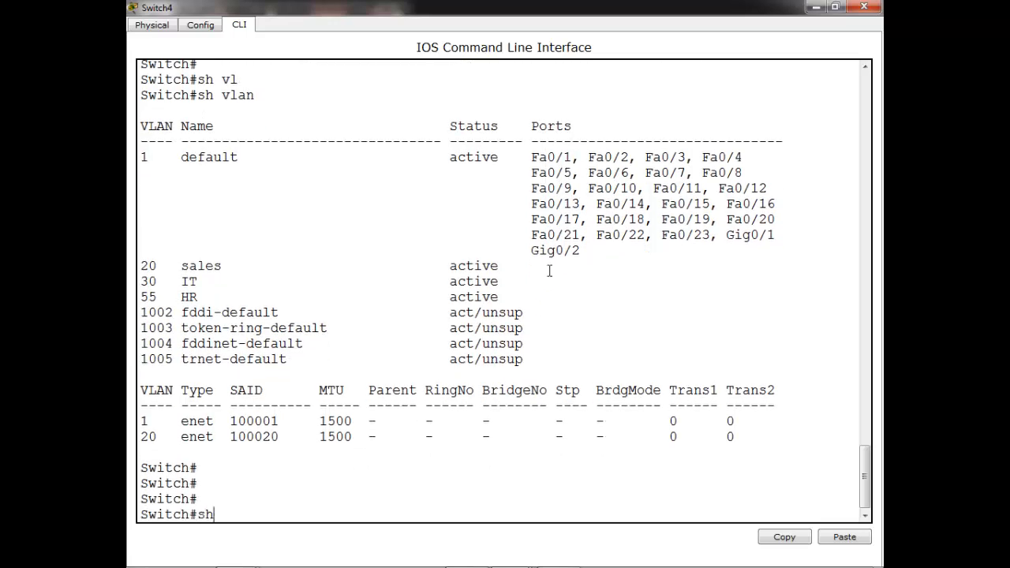
type("sh vla")
key("Tab")
key("Return")
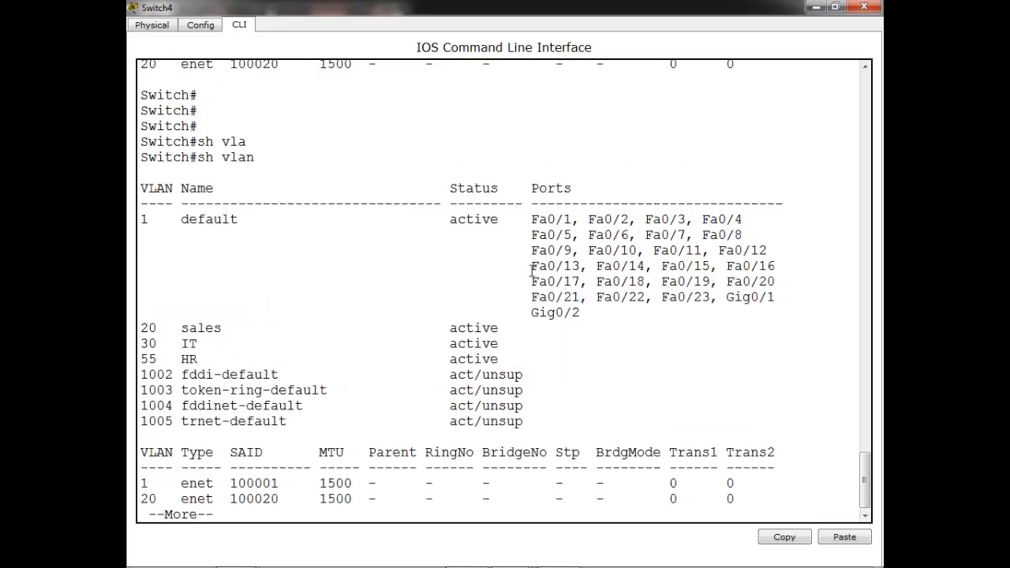
left_click_drag(207, 346, 254, 345)
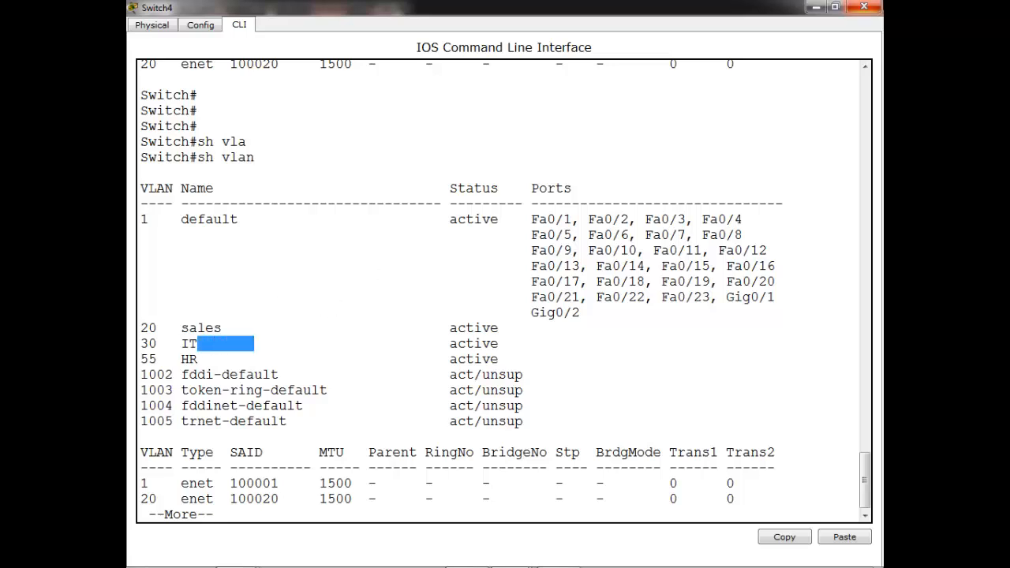
left_click(864, 7)
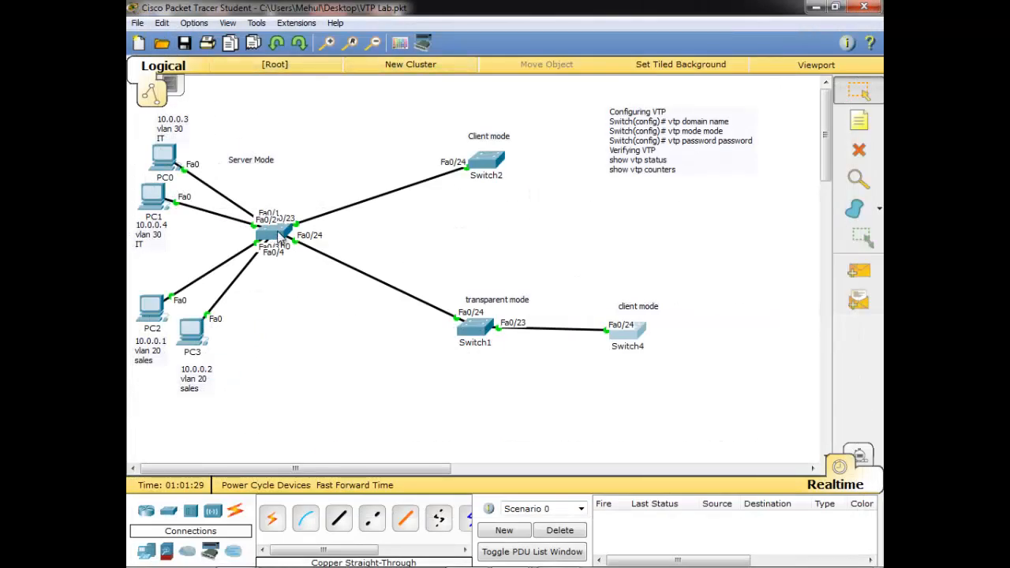